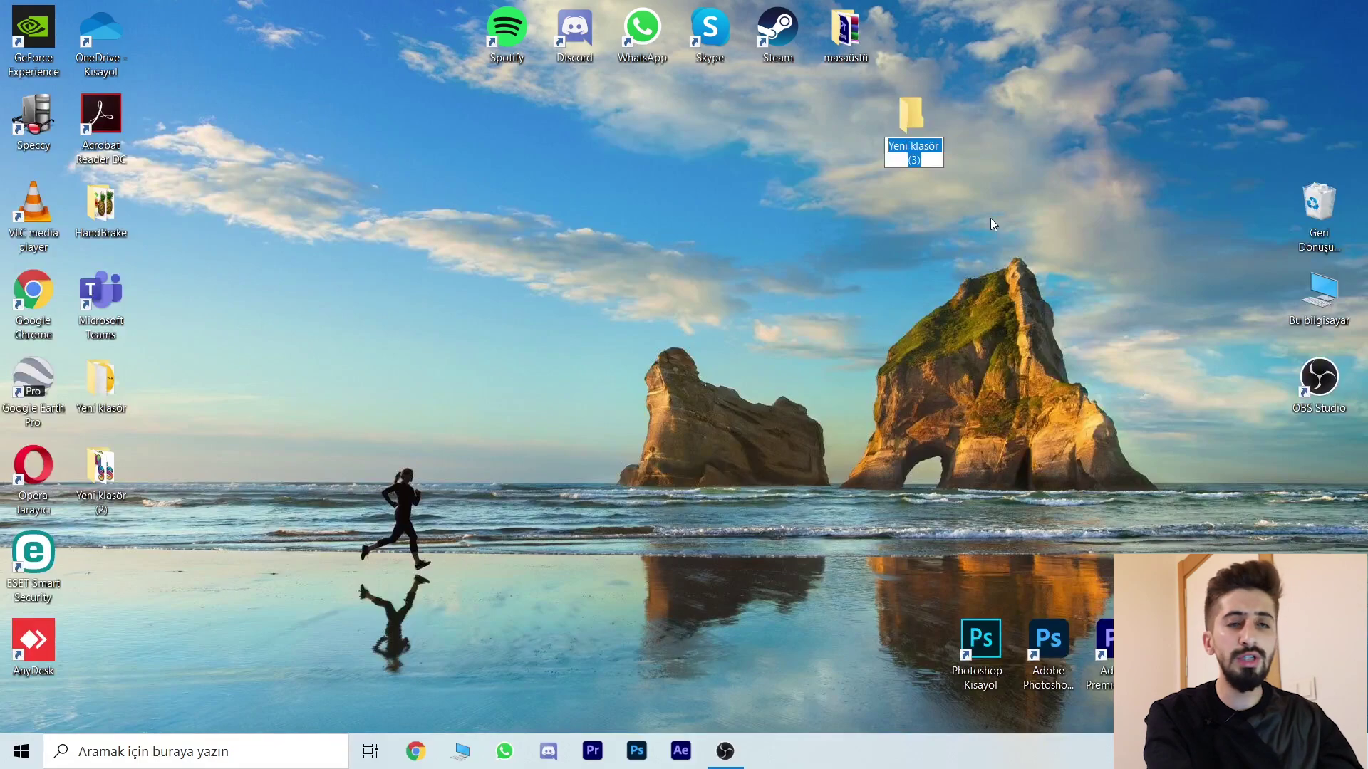
Step: Name the new desktop folder masaüstü1
text(masaüstü1)
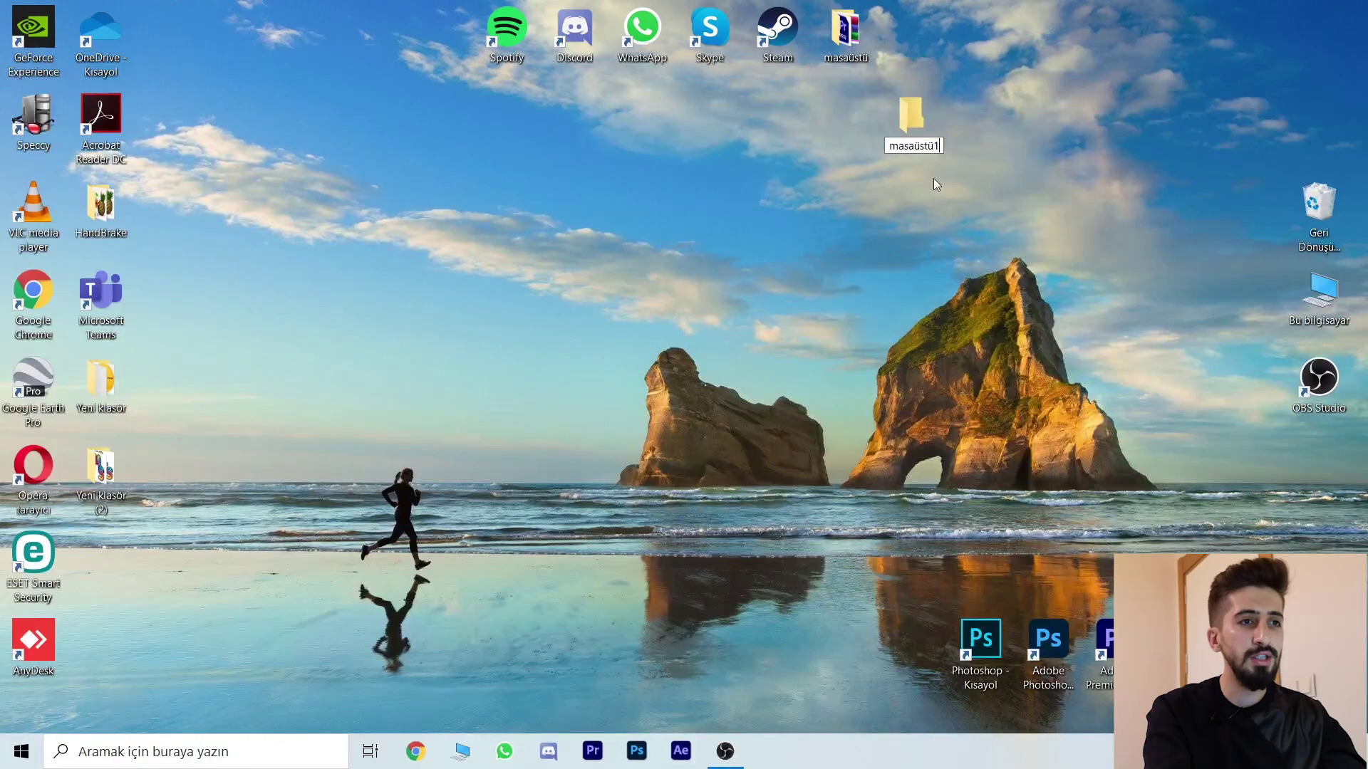
key(Return)
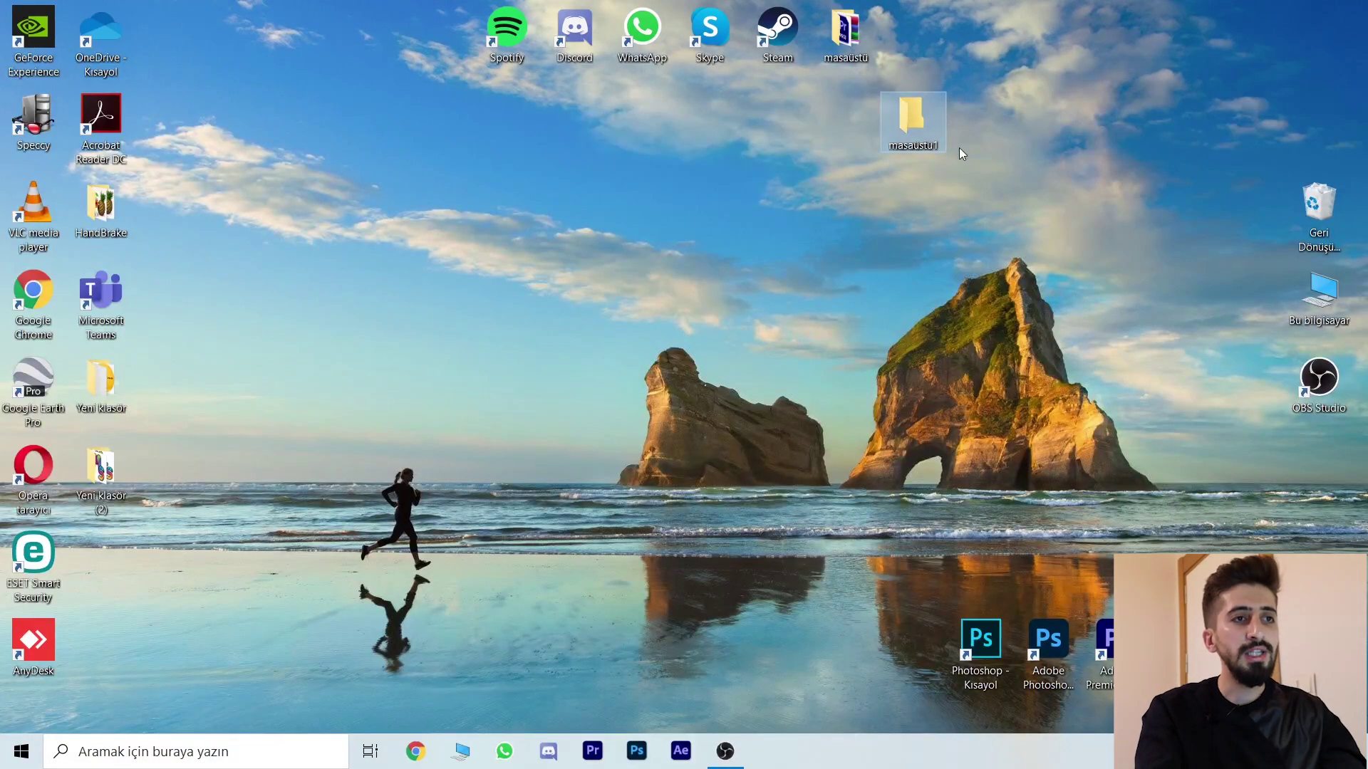
Step: Move the second-column icons, those above Google Chrome and the row from Spotify to masaüstü into masaüstü1, and place that folder above Google Chrome
drag(384, 214, 75, 182)
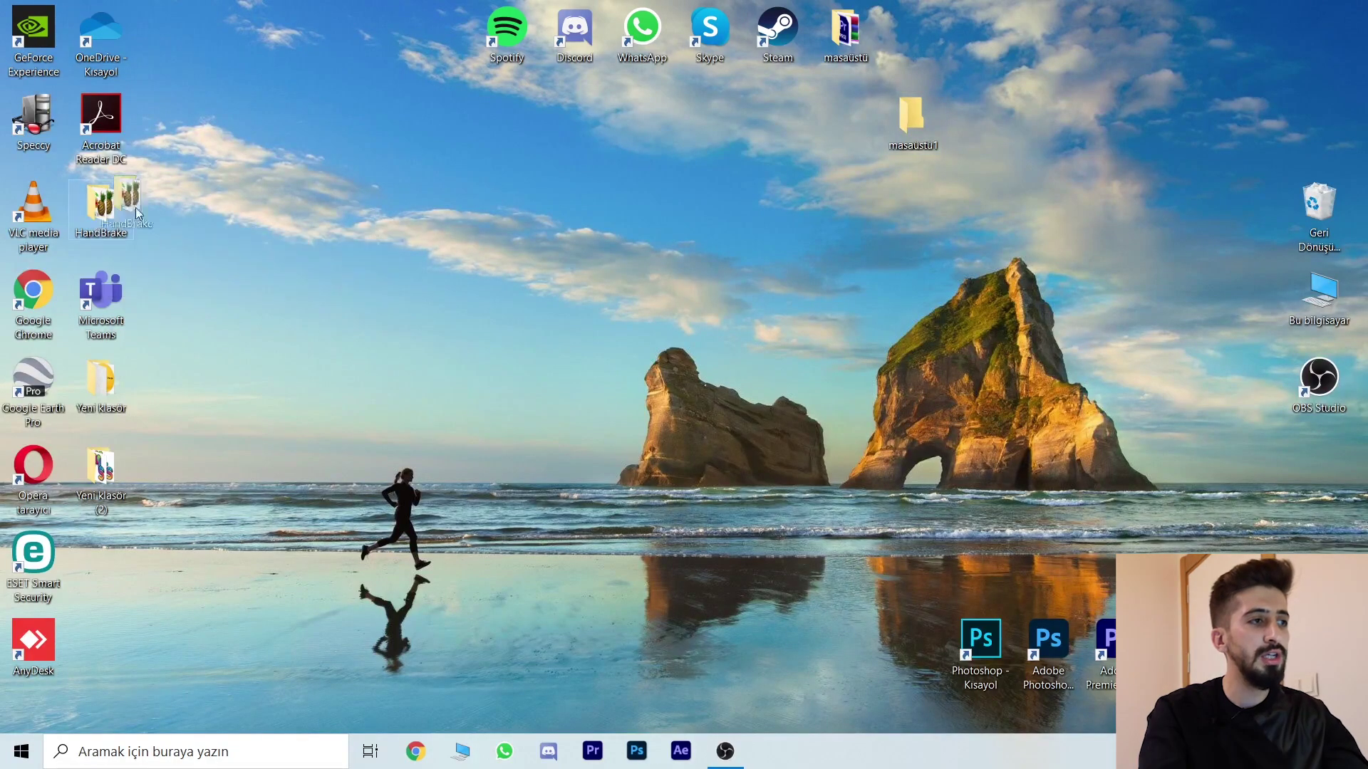
key(Delete)
drag(101, 293, 913, 120)
drag(117, 383, 912, 117)
drag(100, 467, 883, 141)
drag(327, 285, 43, 22)
drag(100, 67, 907, 192)
drag(991, 119, 421, 4)
drag(513, 59, 895, 215)
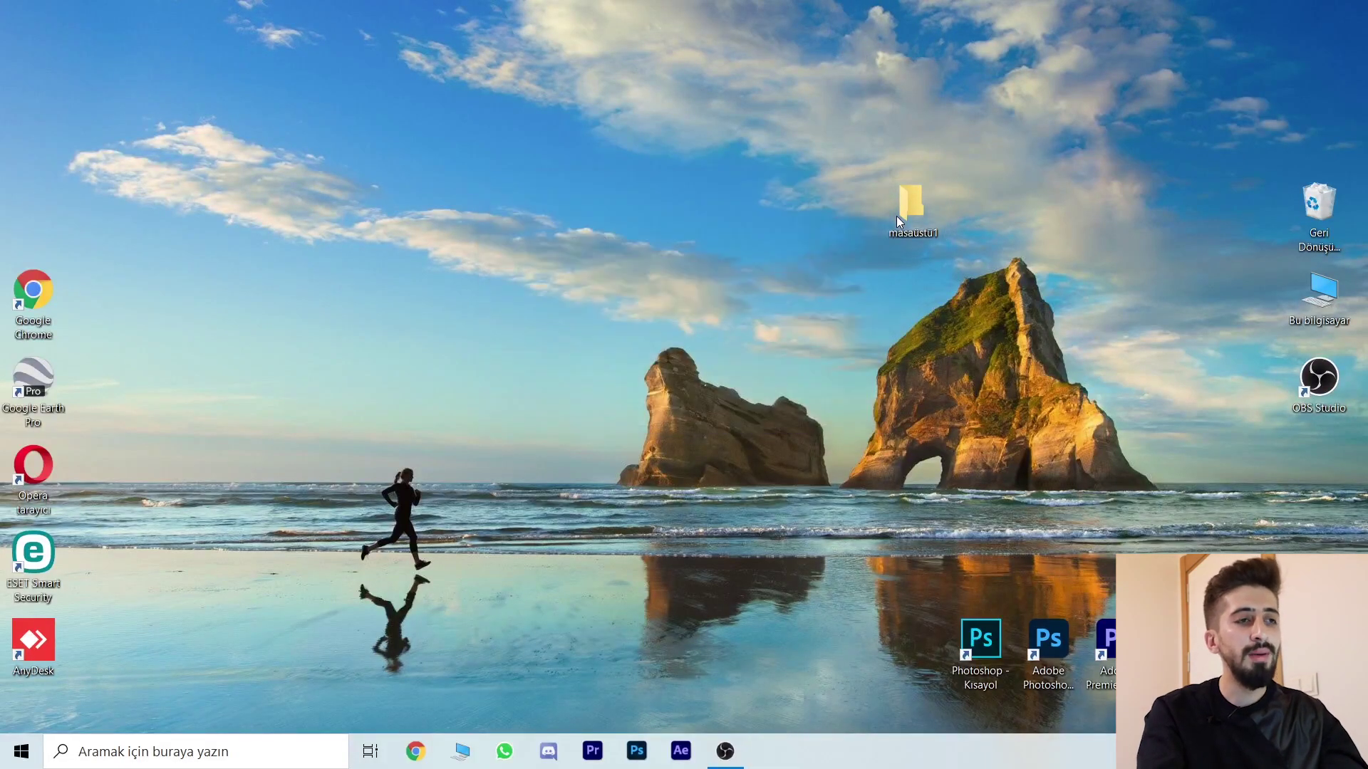
drag(910, 207, 33, 207)
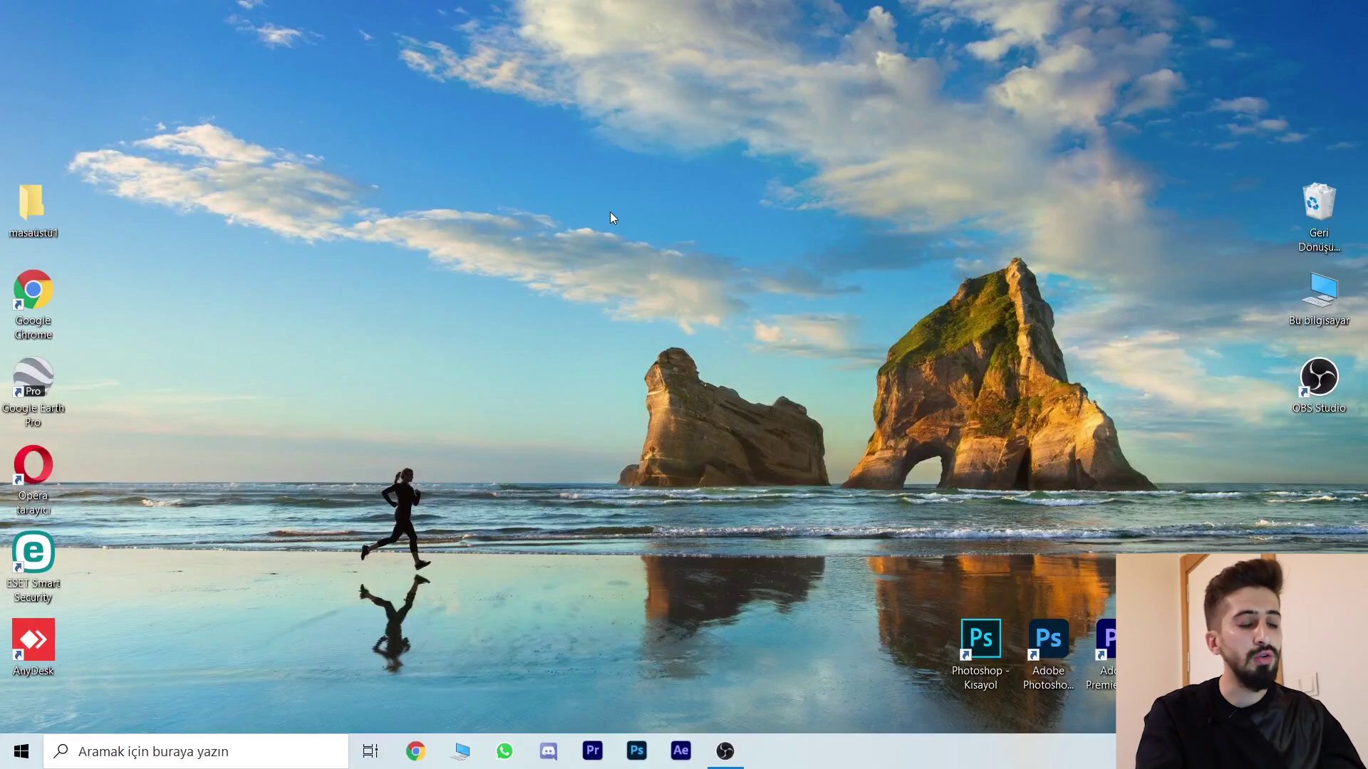
Step: Open the theme settings, set the Arka Plan solid colour to steel blue, and return to the desktop
click(221, 757)
text(temal)
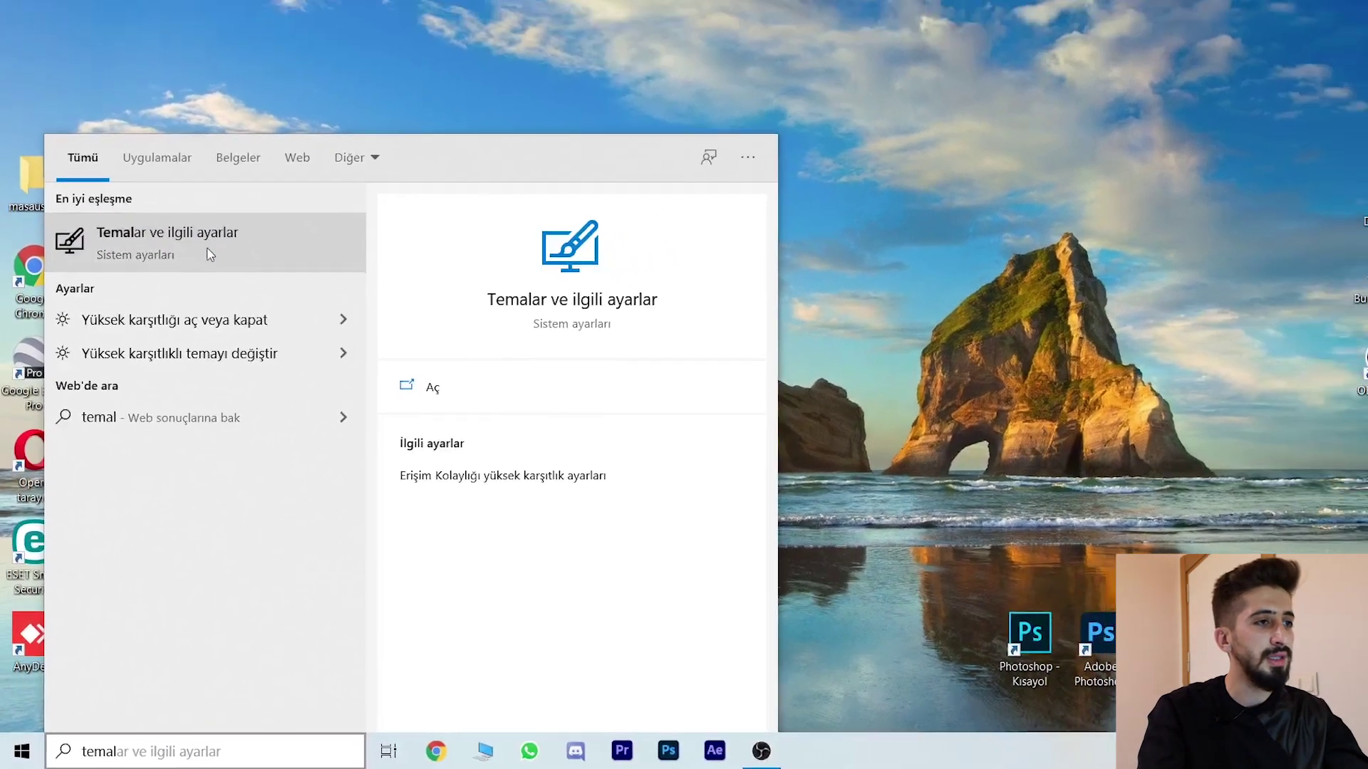
click(249, 150)
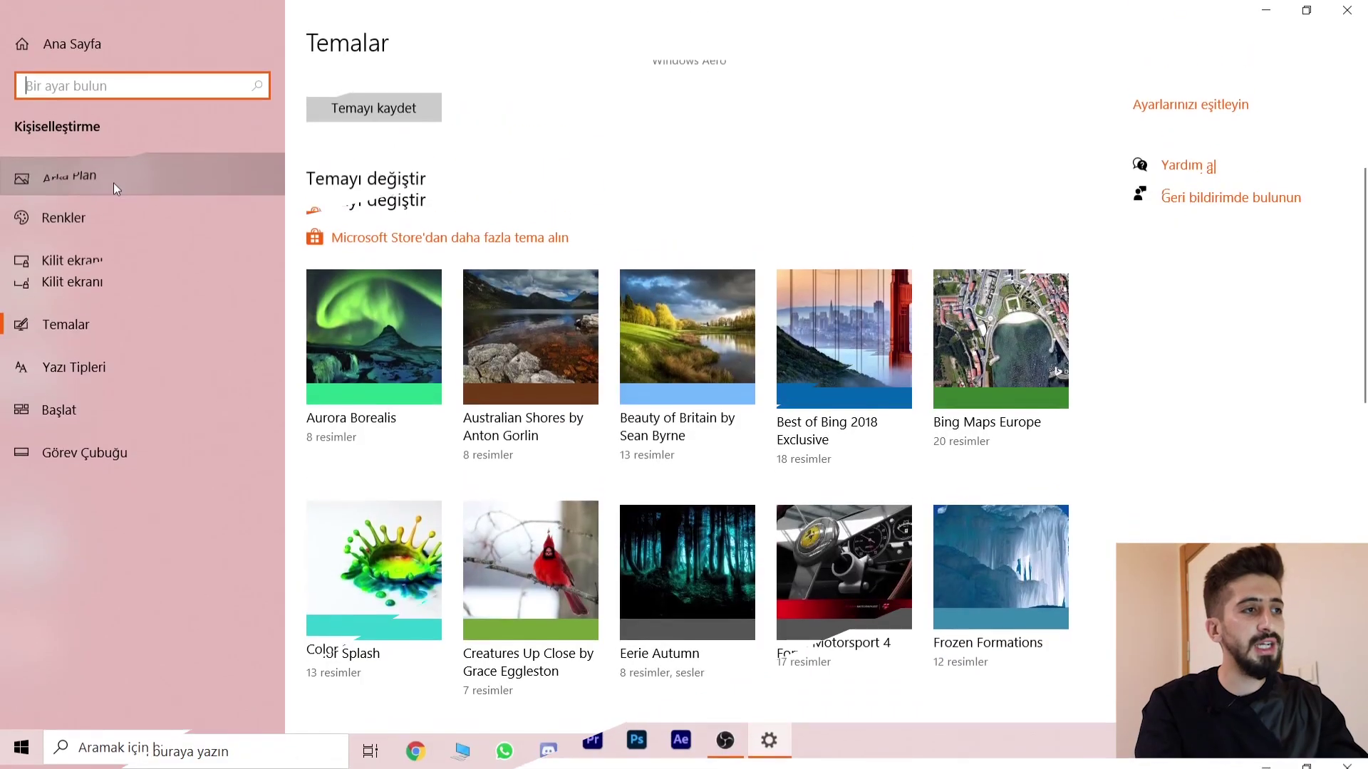
click(113, 207)
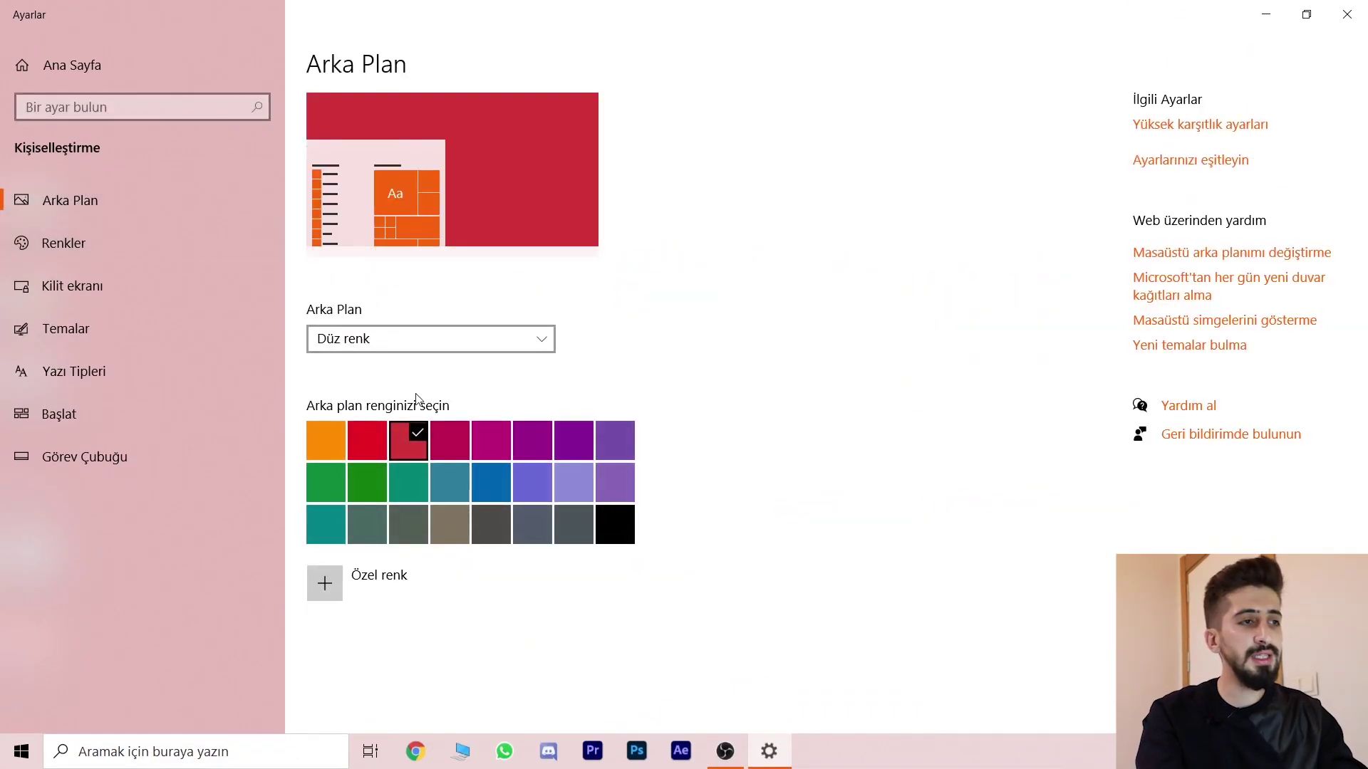
click(328, 535)
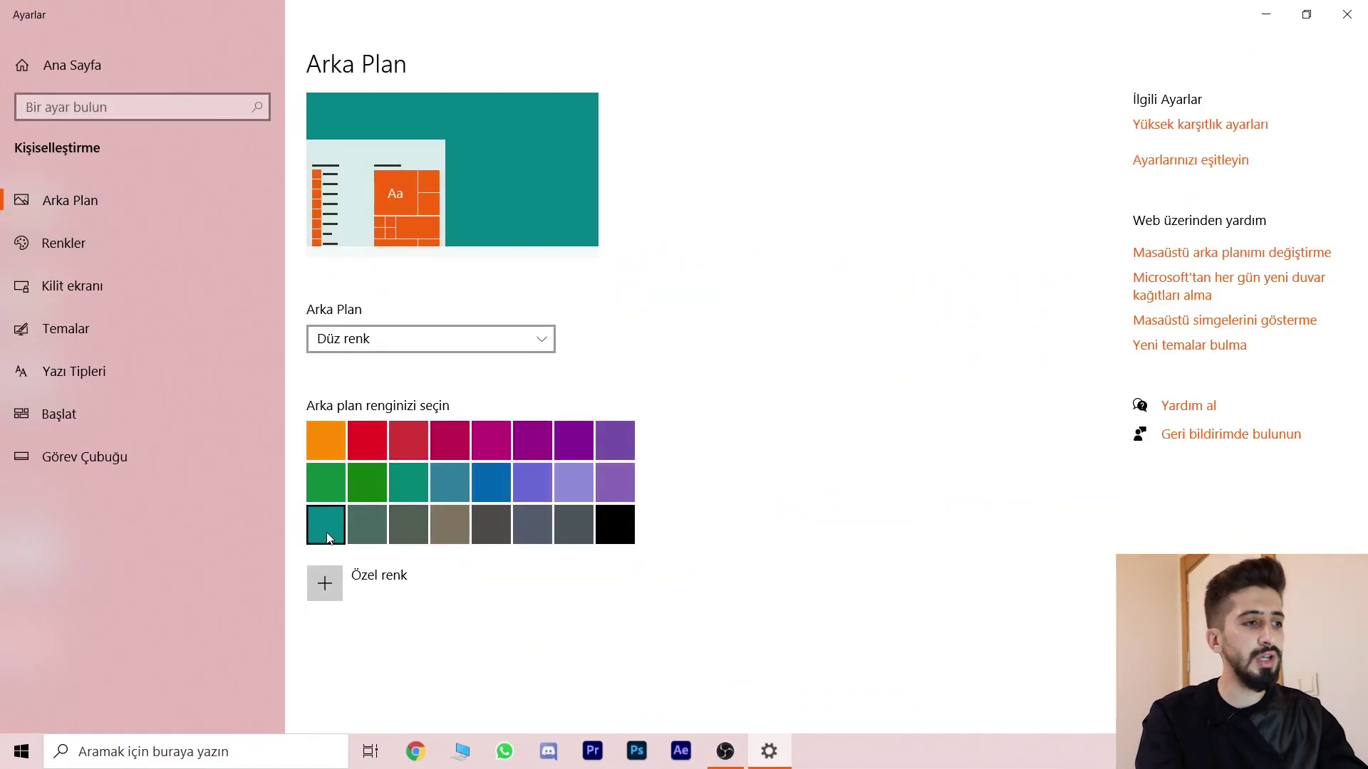
click(455, 487)
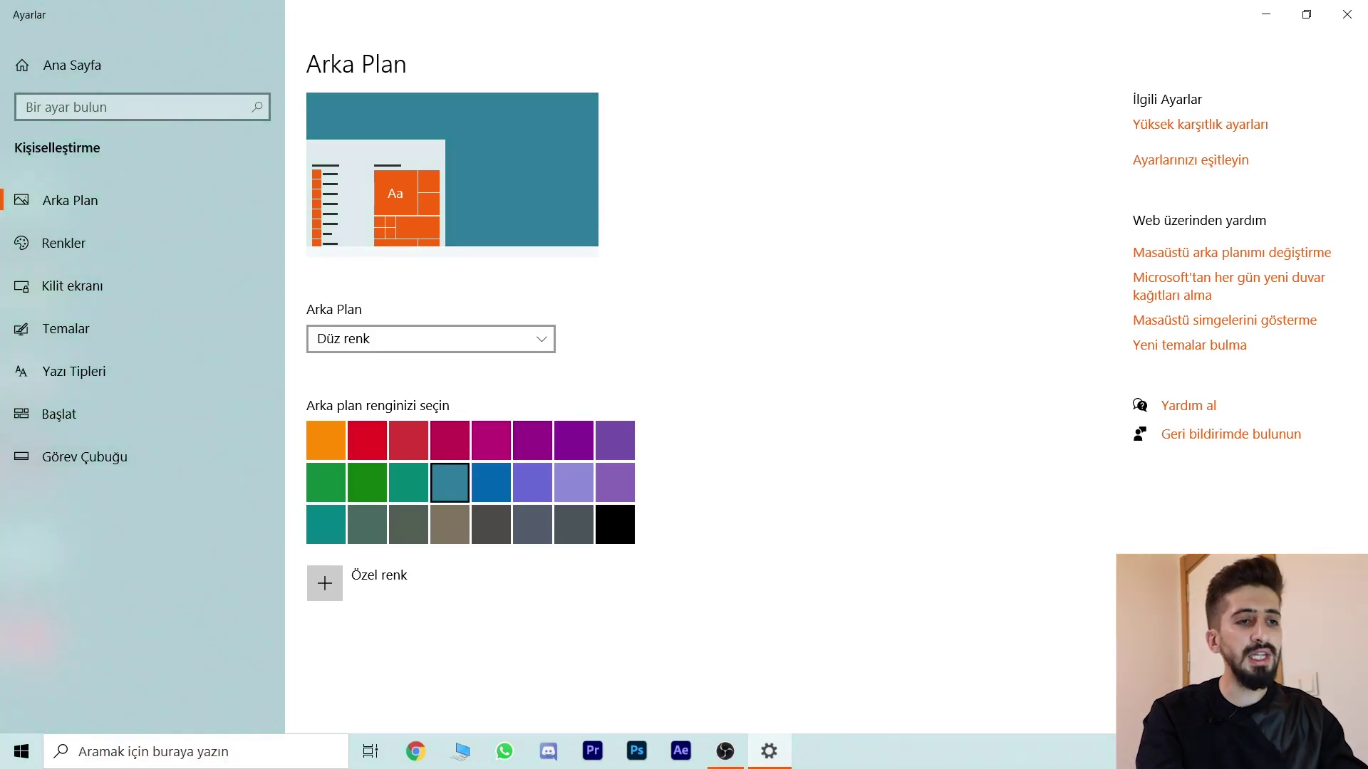
key(super+d)
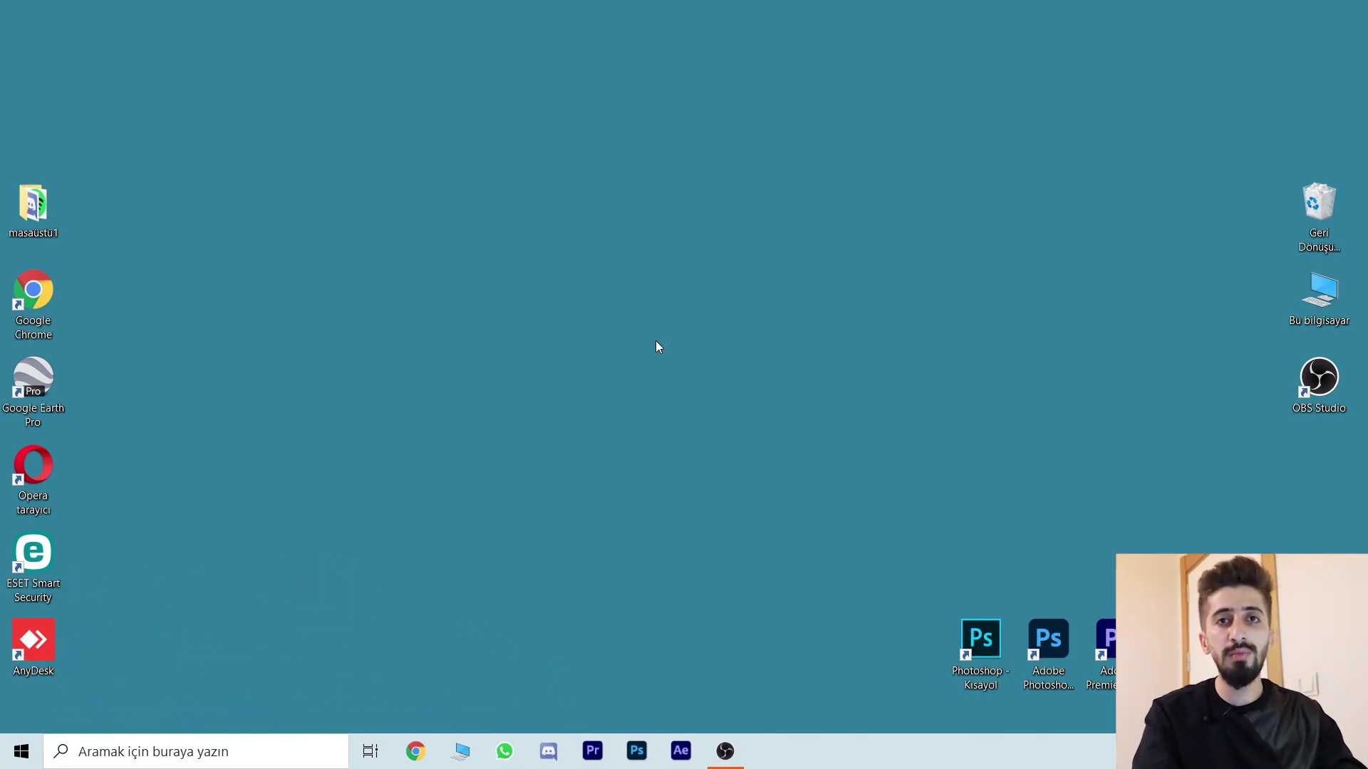
Step: Open the Windows Update settings, check for updates, and close the settings
click(68, 753)
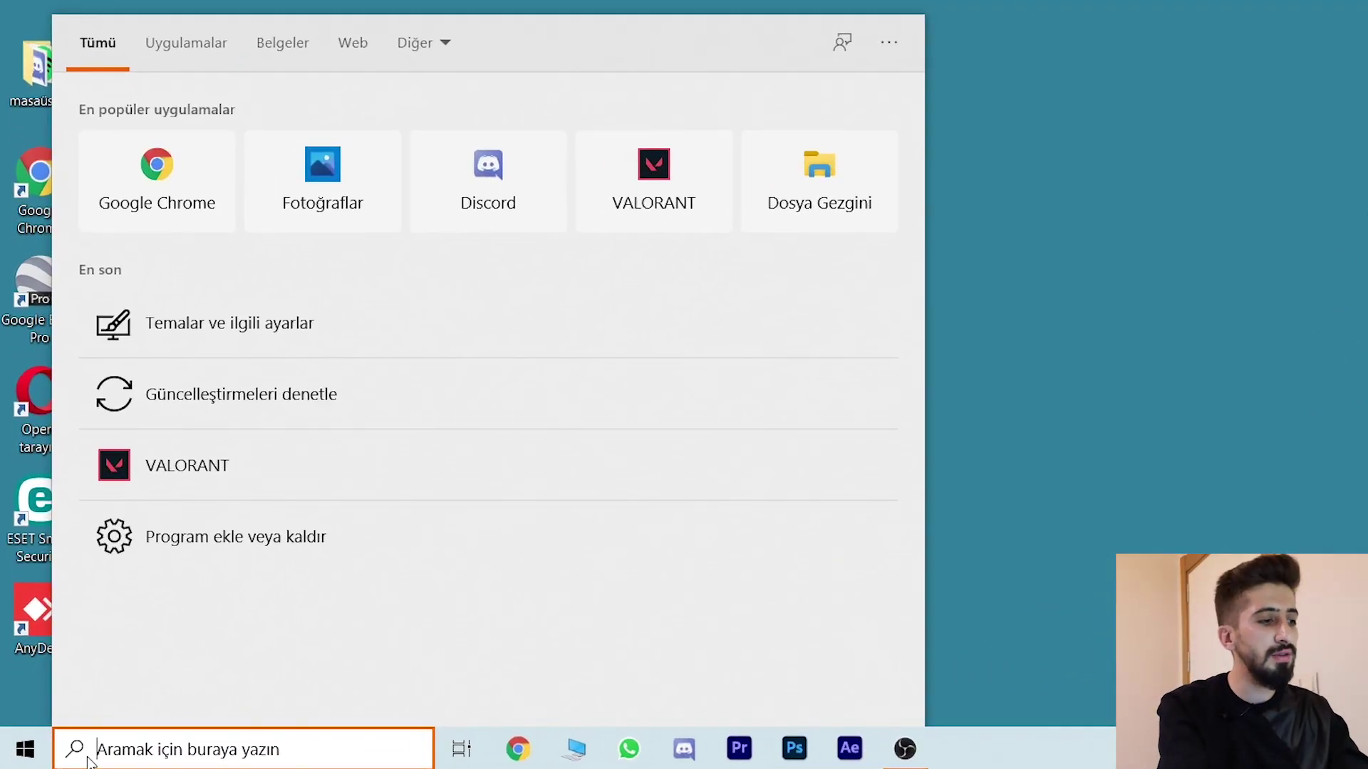
text(windows up)
click(178, 143)
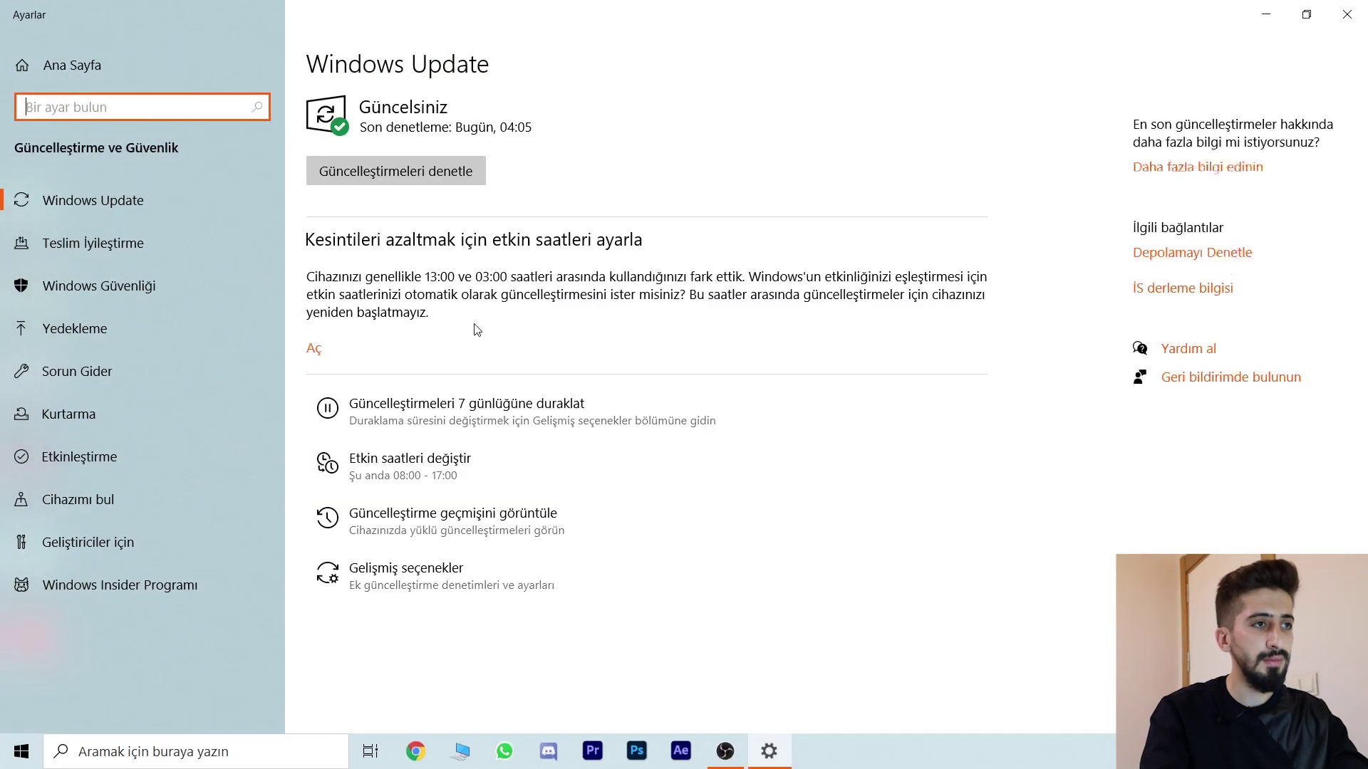
click(422, 178)
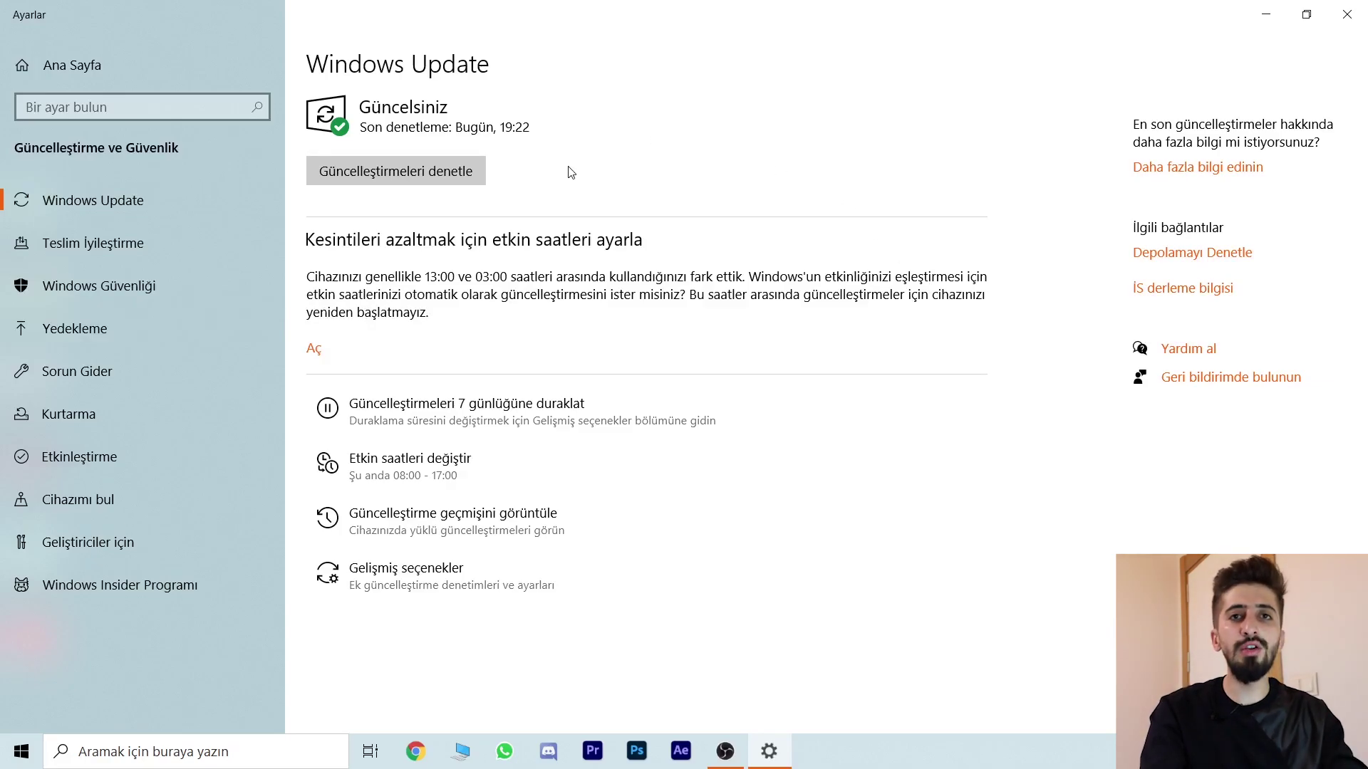
click(1347, 14)
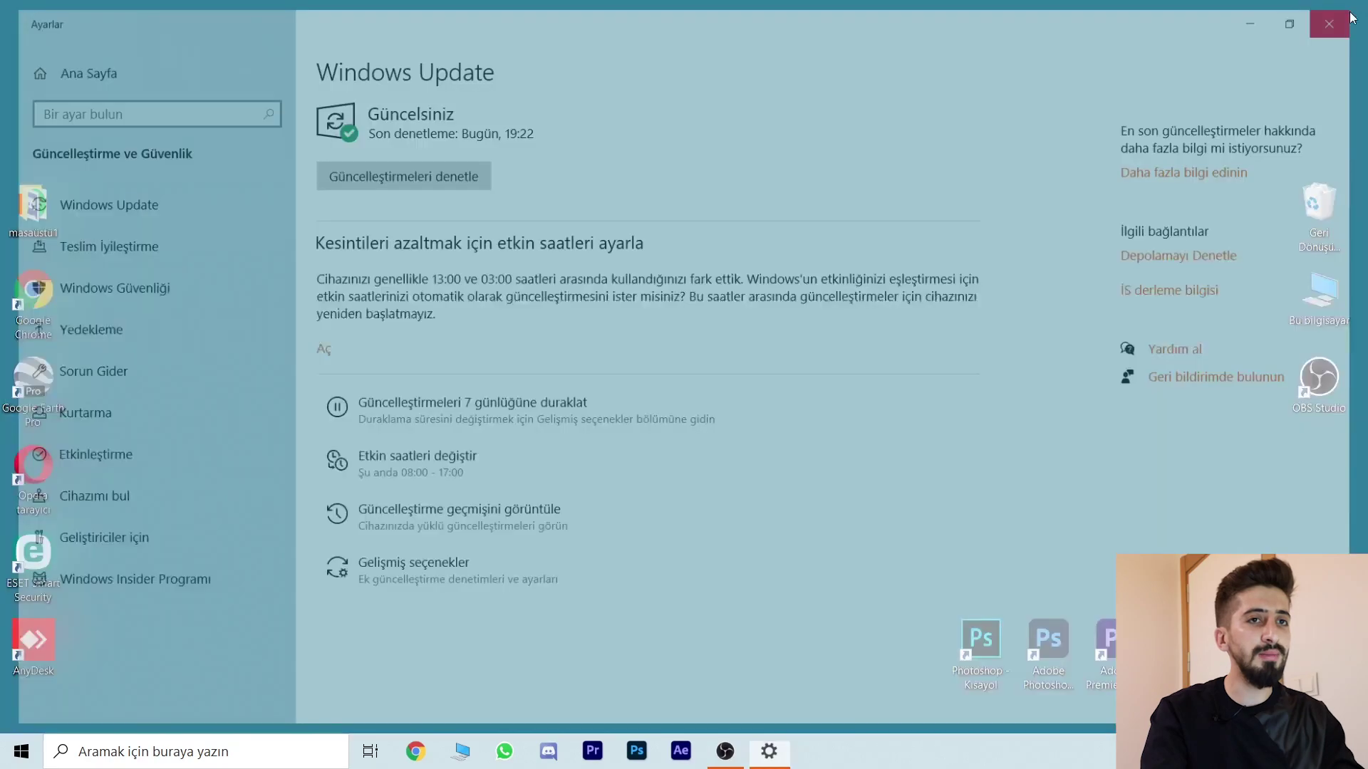
Step: Open the user's temporary files folder by running %temp% from Çalıştır
click(198, 754)
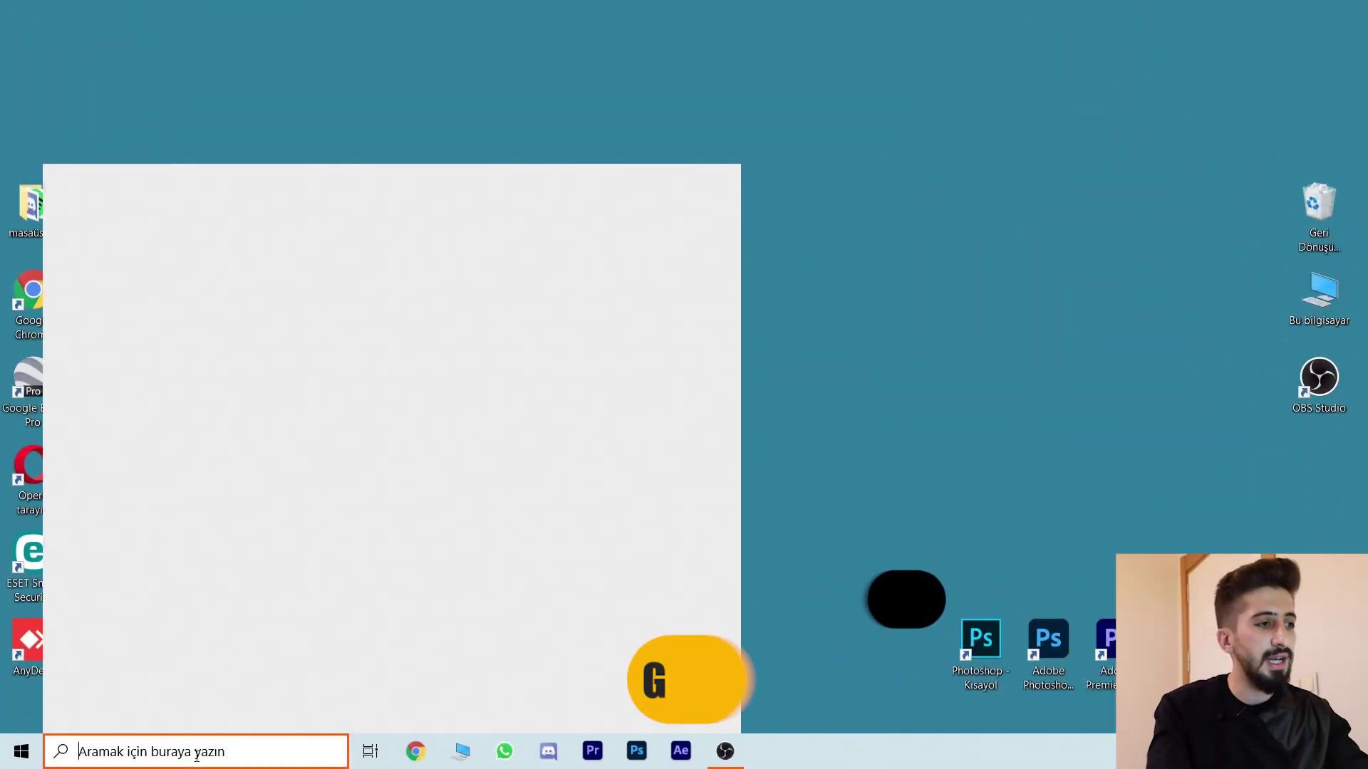
text(çalıştır)
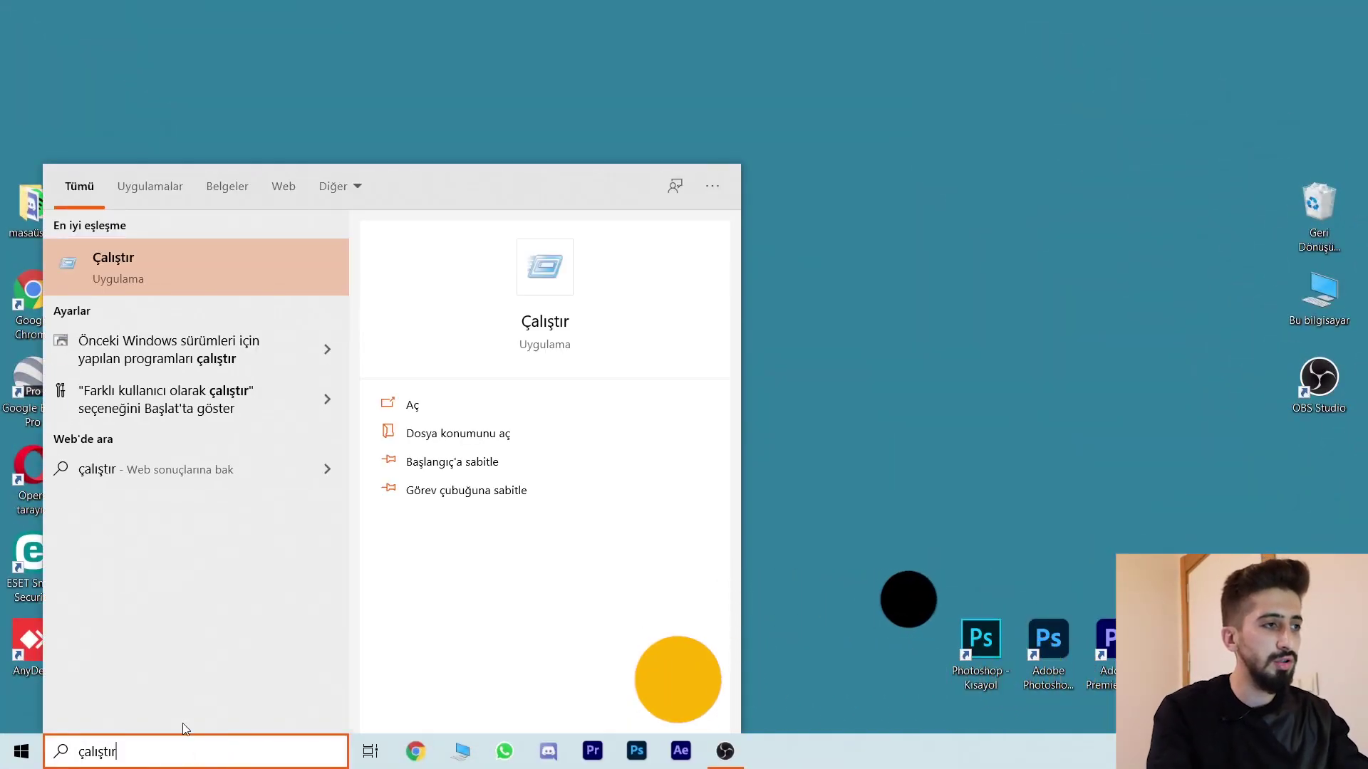
click(258, 272)
key(BackSpace)
text(%temp%)
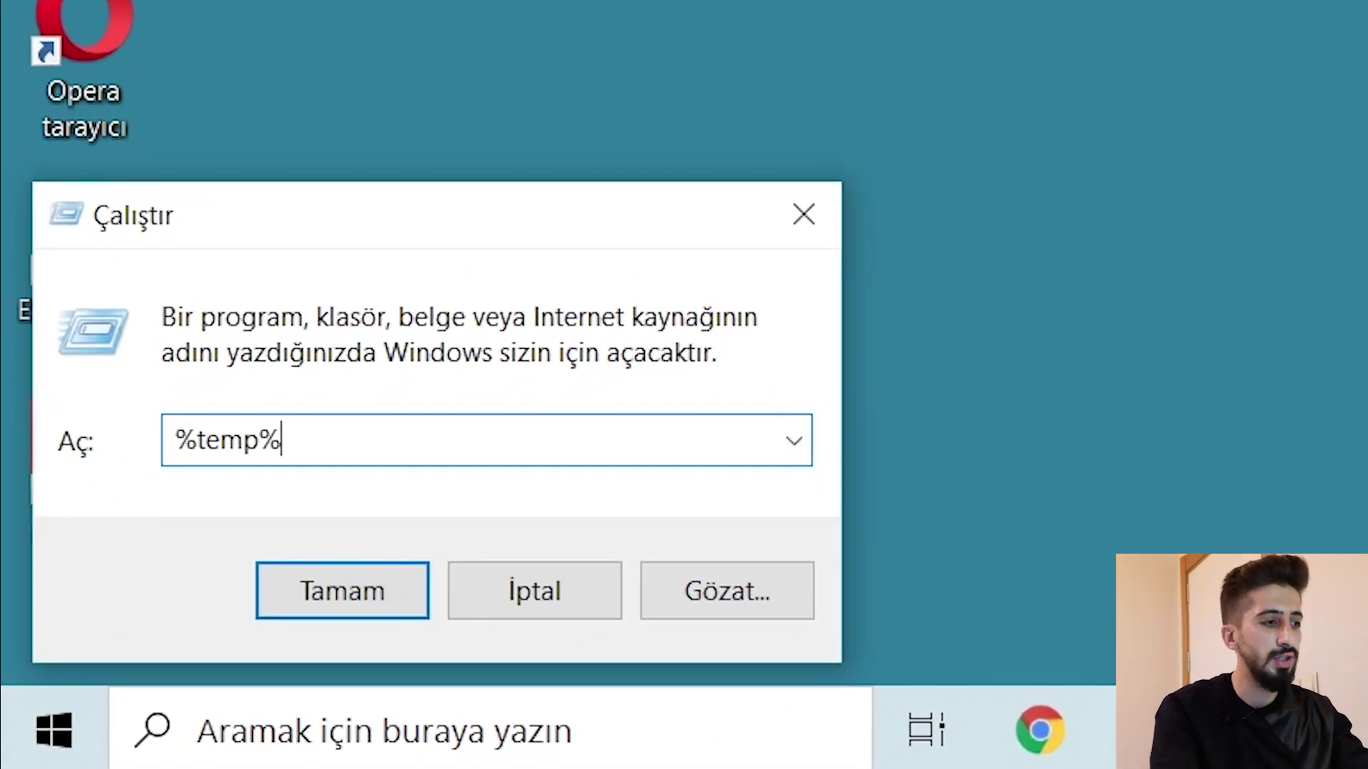
click(405, 581)
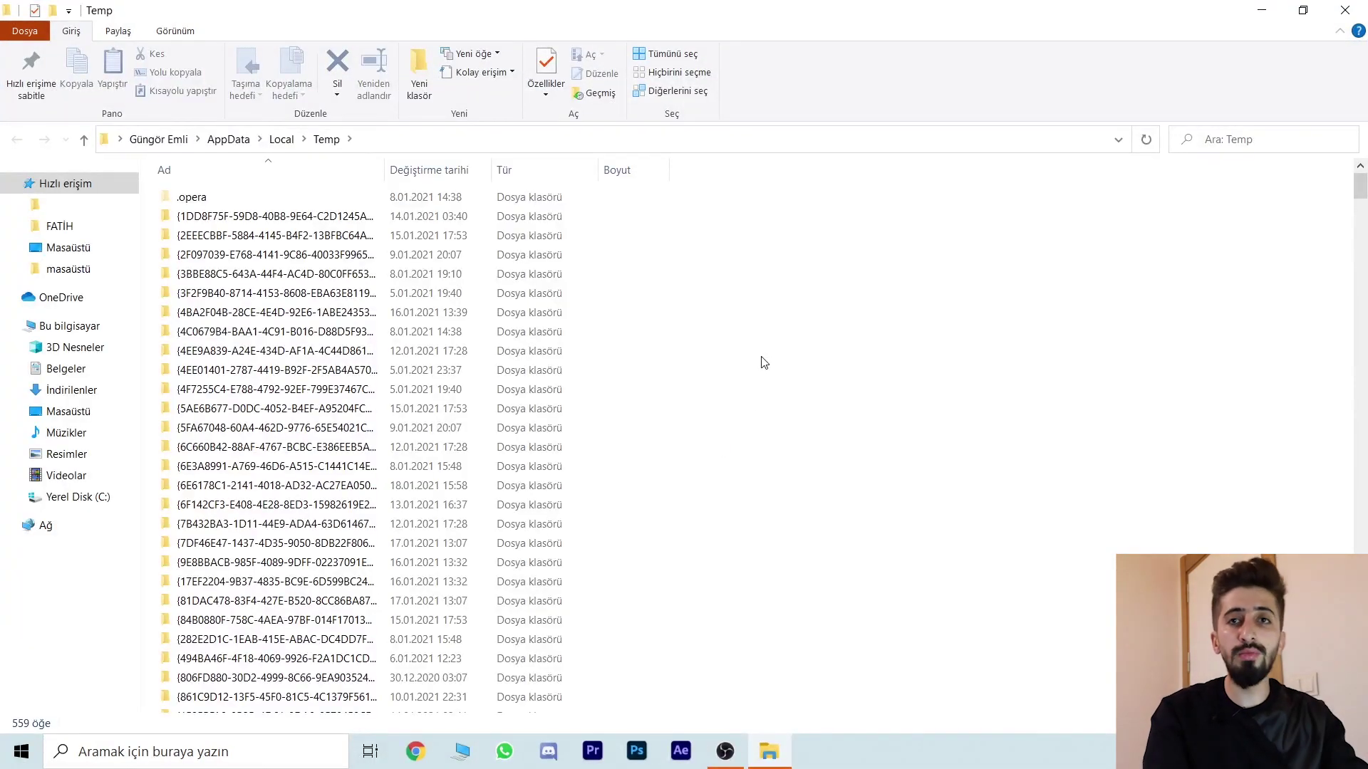
Step: Delete all items in the Temp folder, skip those that cannot be removed, and close the folder
drag(1360, 189, 1156, 343)
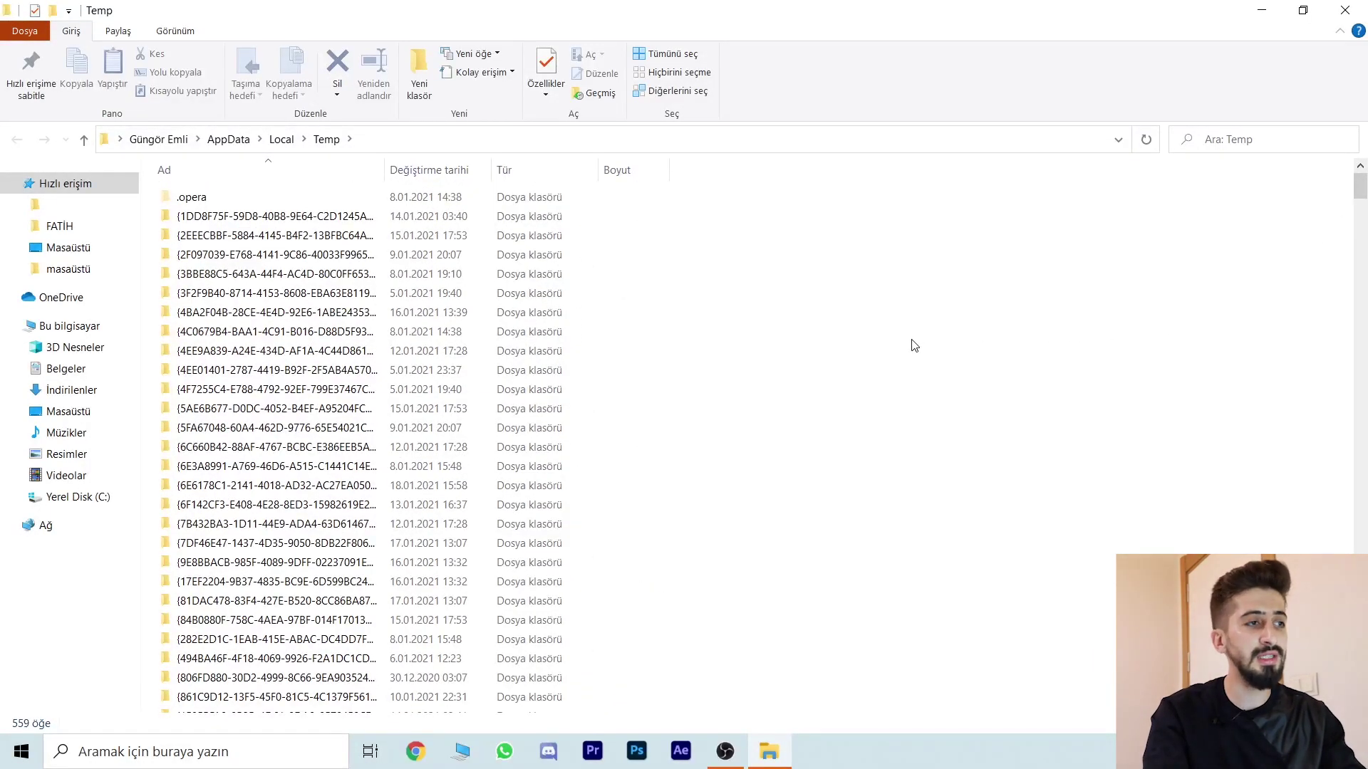
key(ctrl+a)
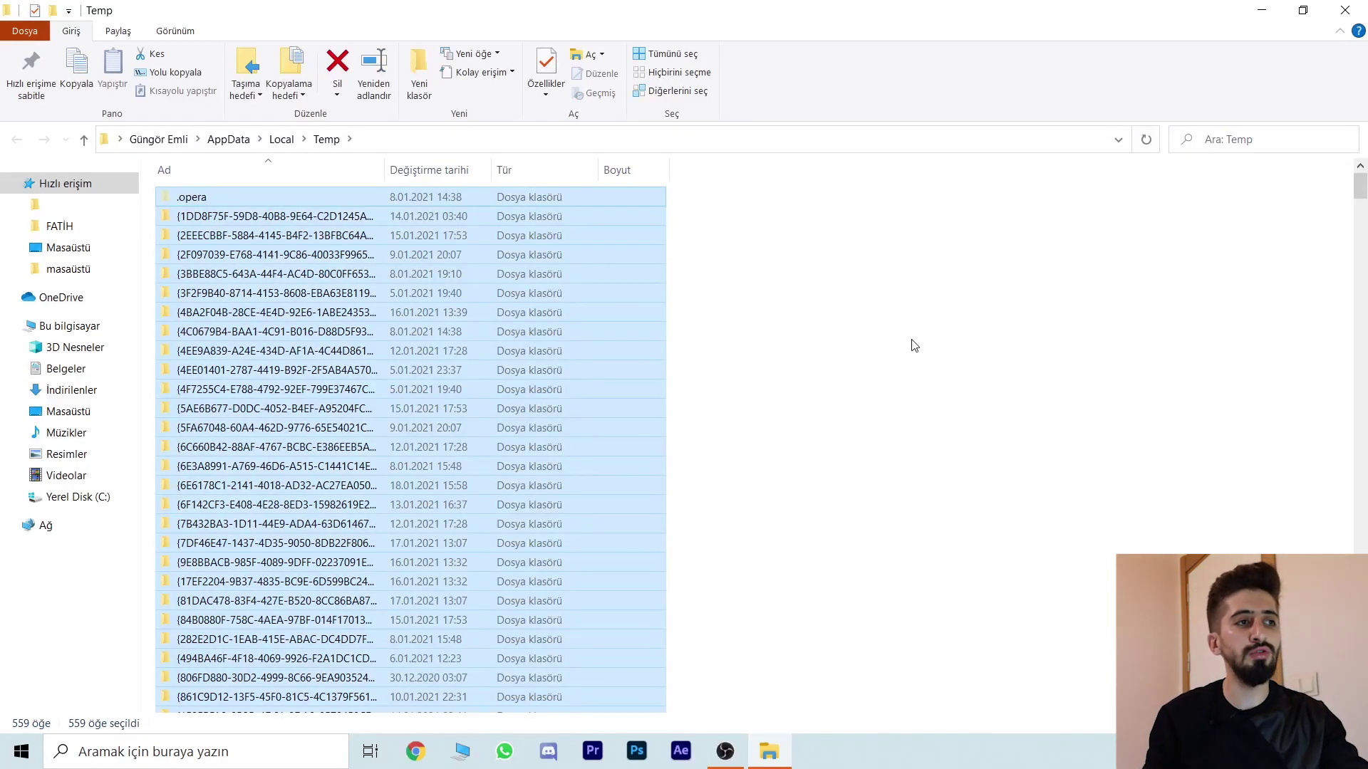
key(Delete)
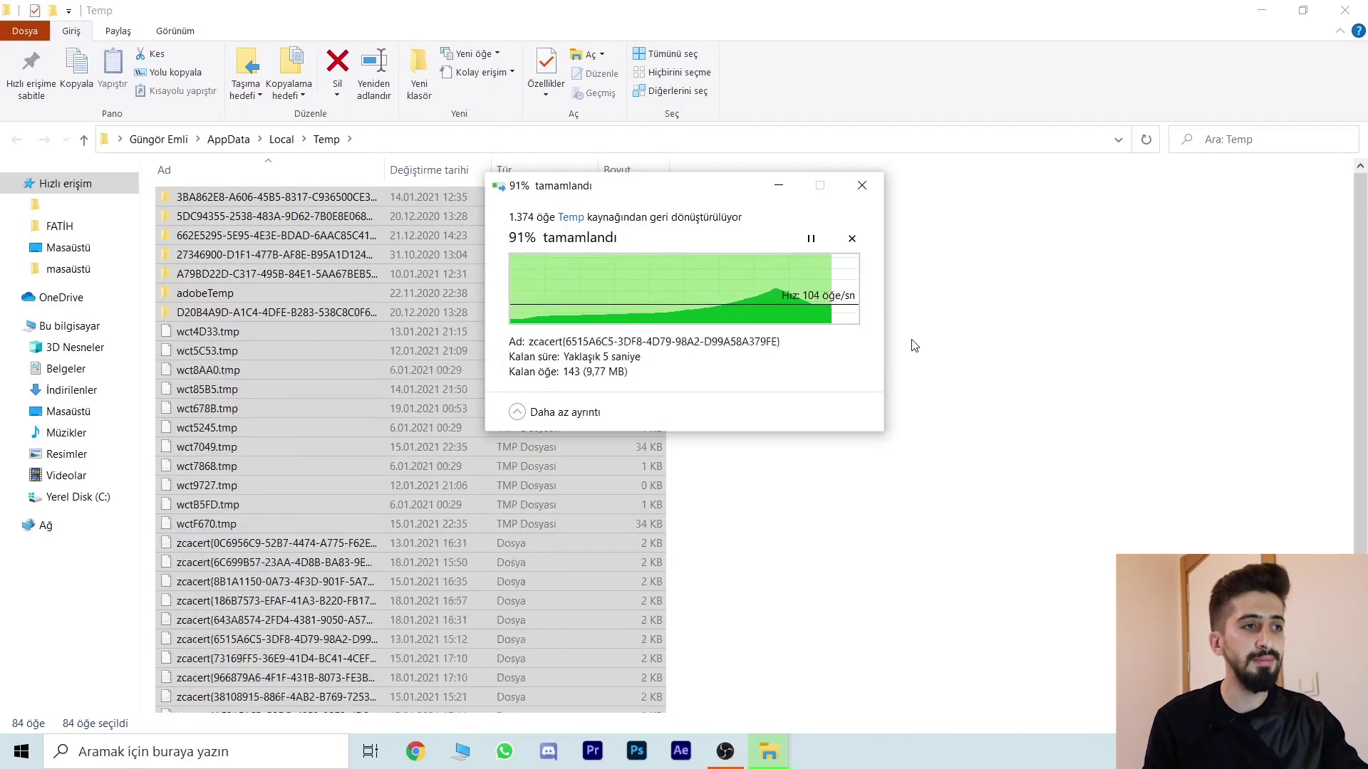
click(727, 327)
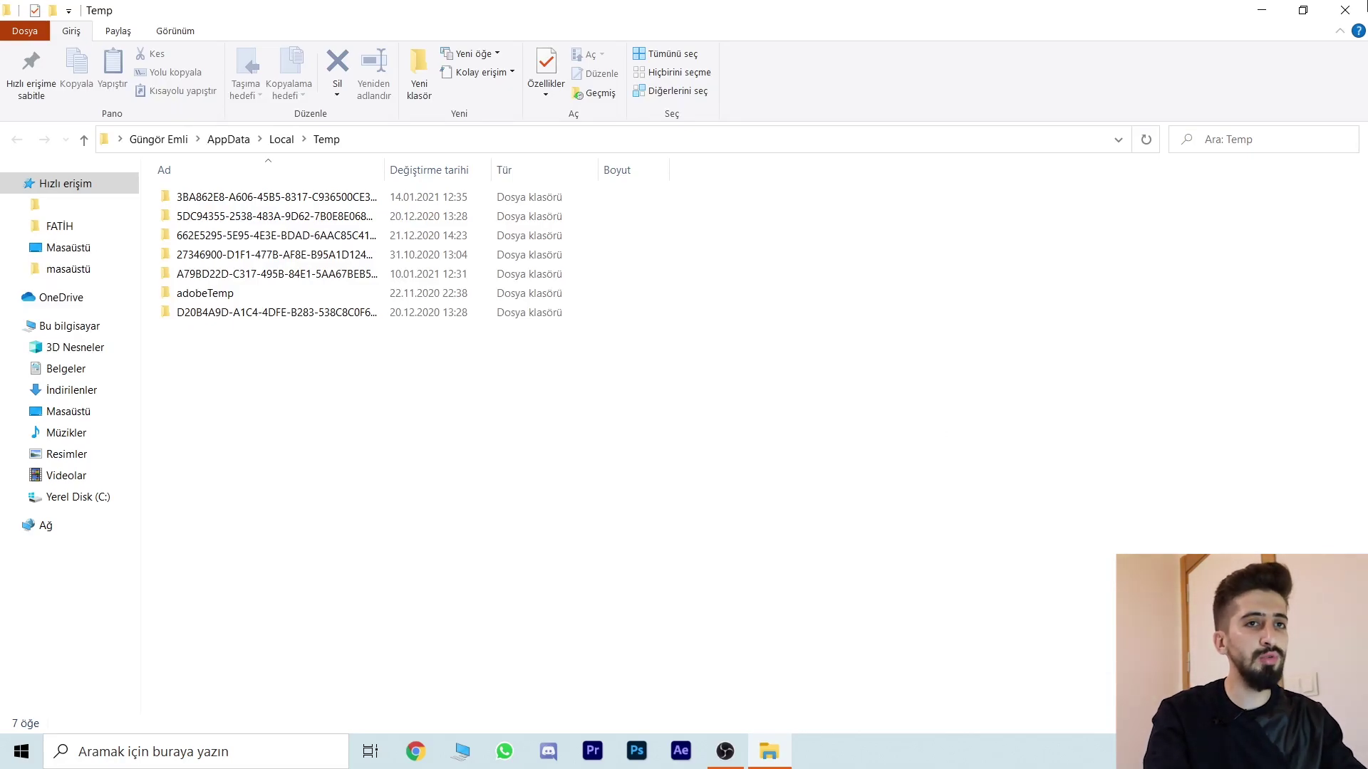
click(1345, 10)
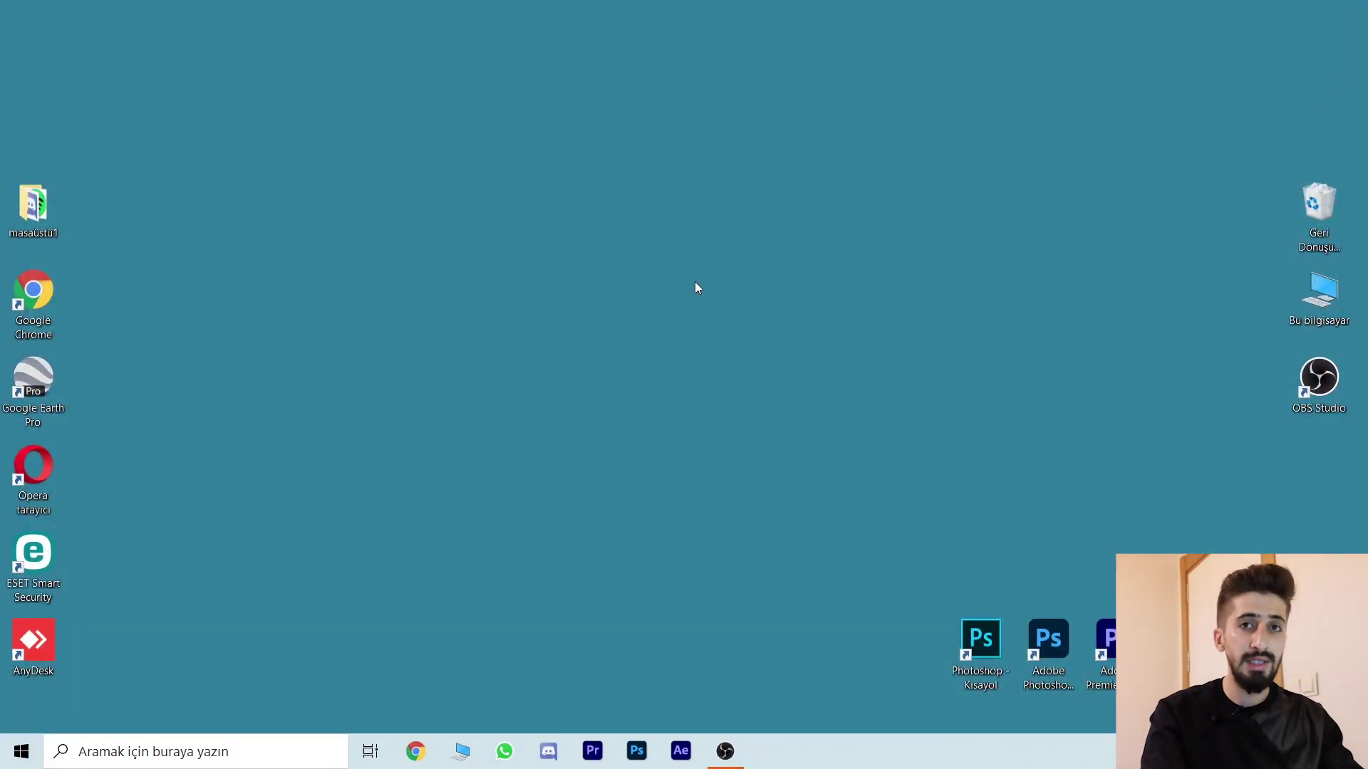
Step: Open the Windows Prefetch folder by running prefetch from Çalıştır, granting access to it
click(305, 751)
text(ç)
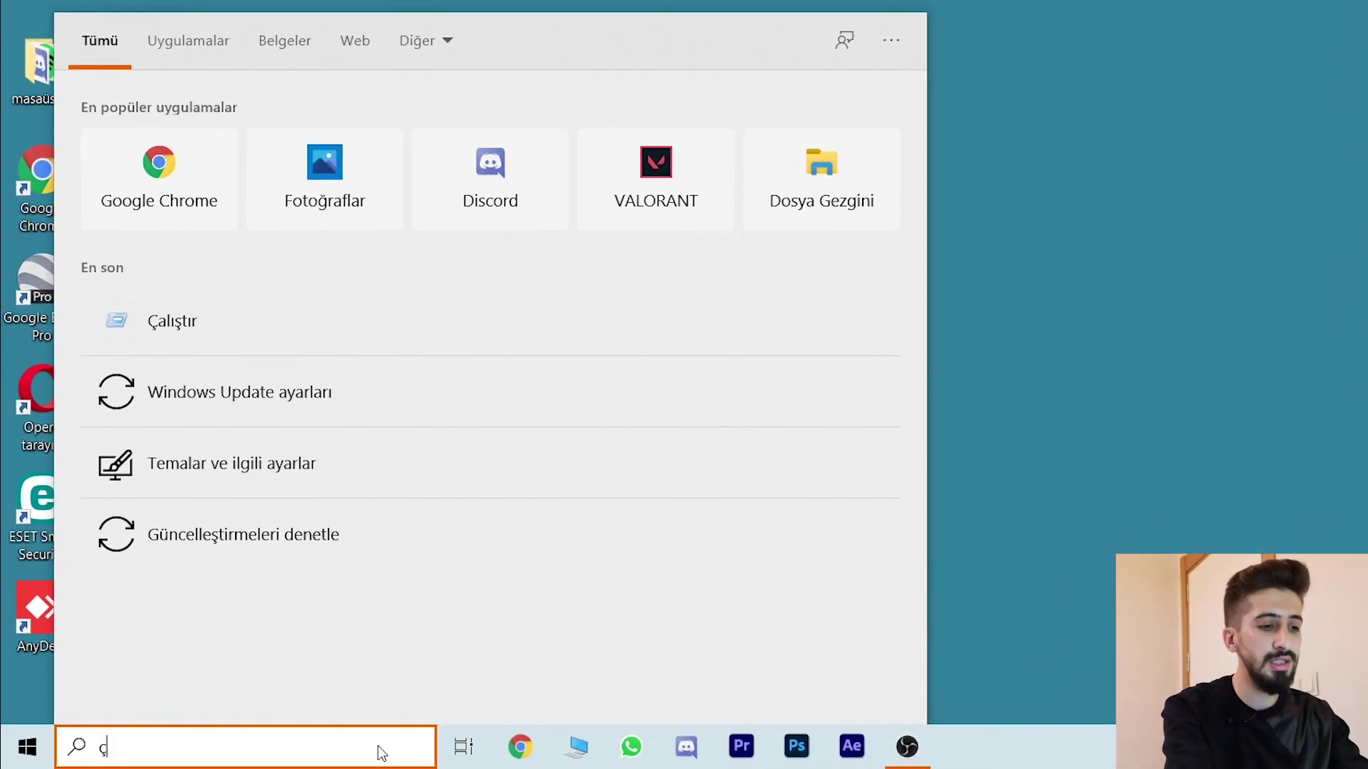
text(alıştır)
click(284, 159)
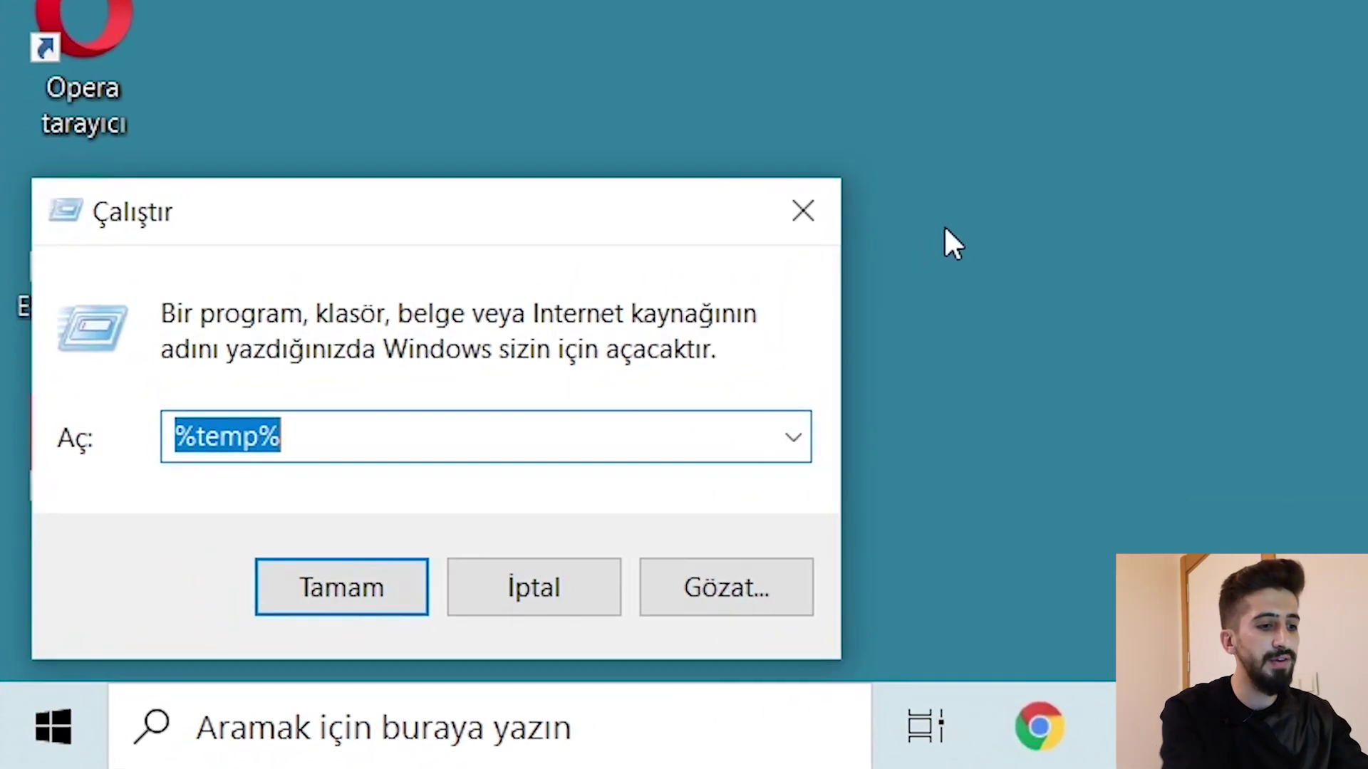
text(prefetc)
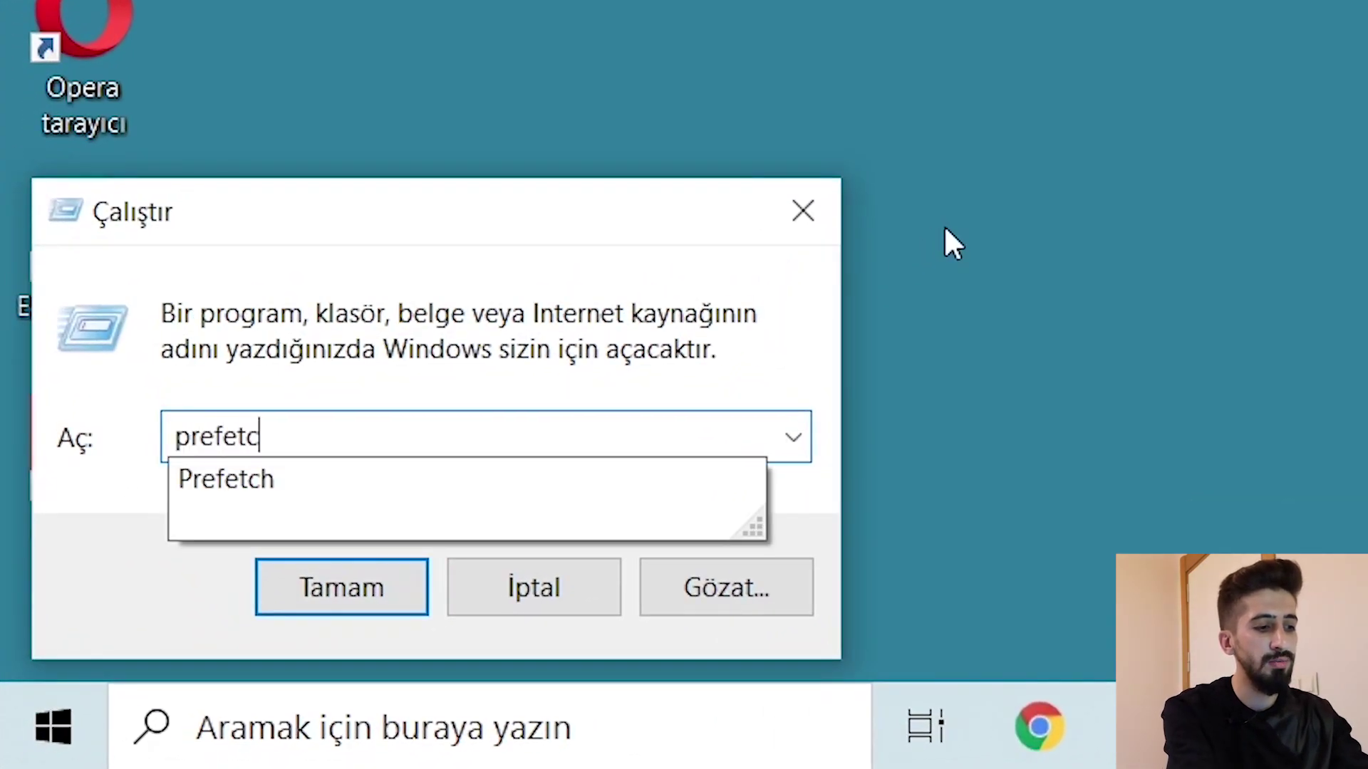
text(h)
key(Return)
click(735, 389)
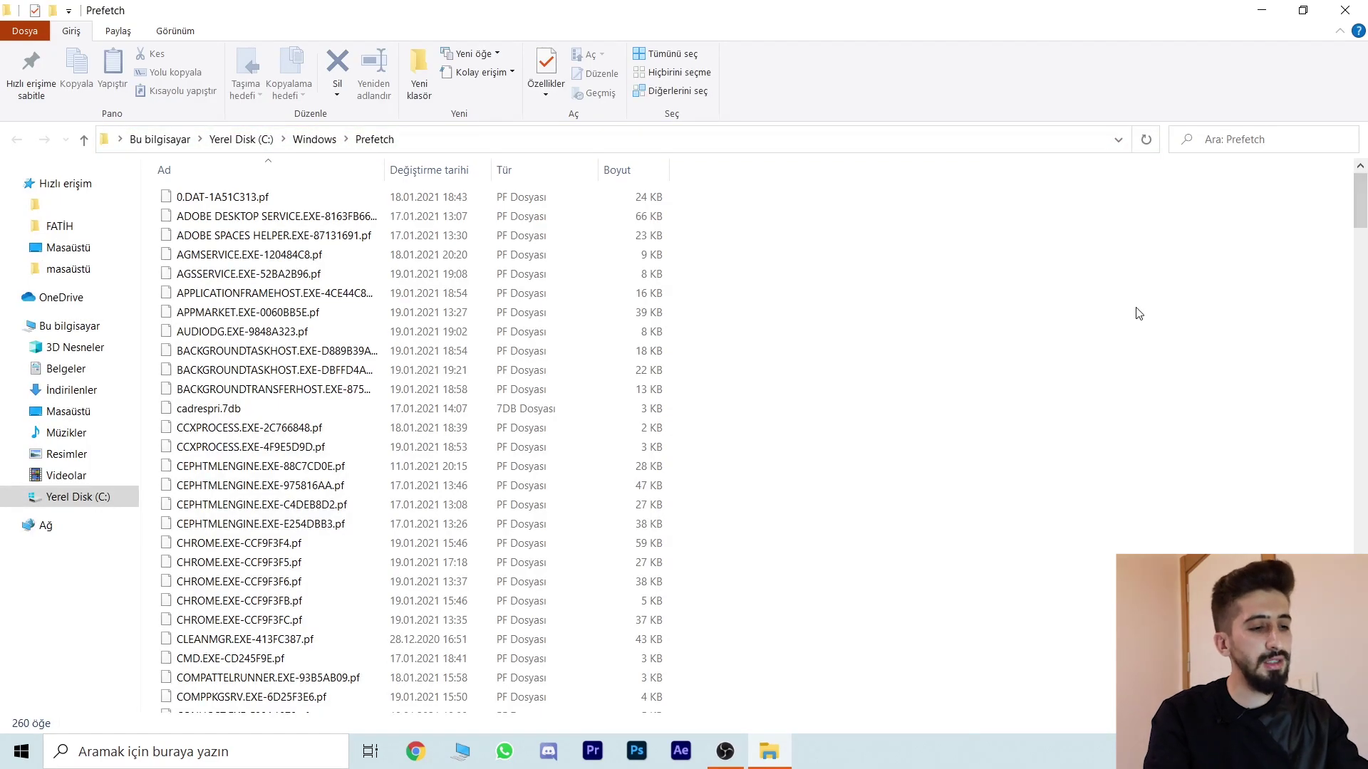
Step: Delete all files in the Prefetch folder, skip those in use, and close the folder
key(ctrl+a)
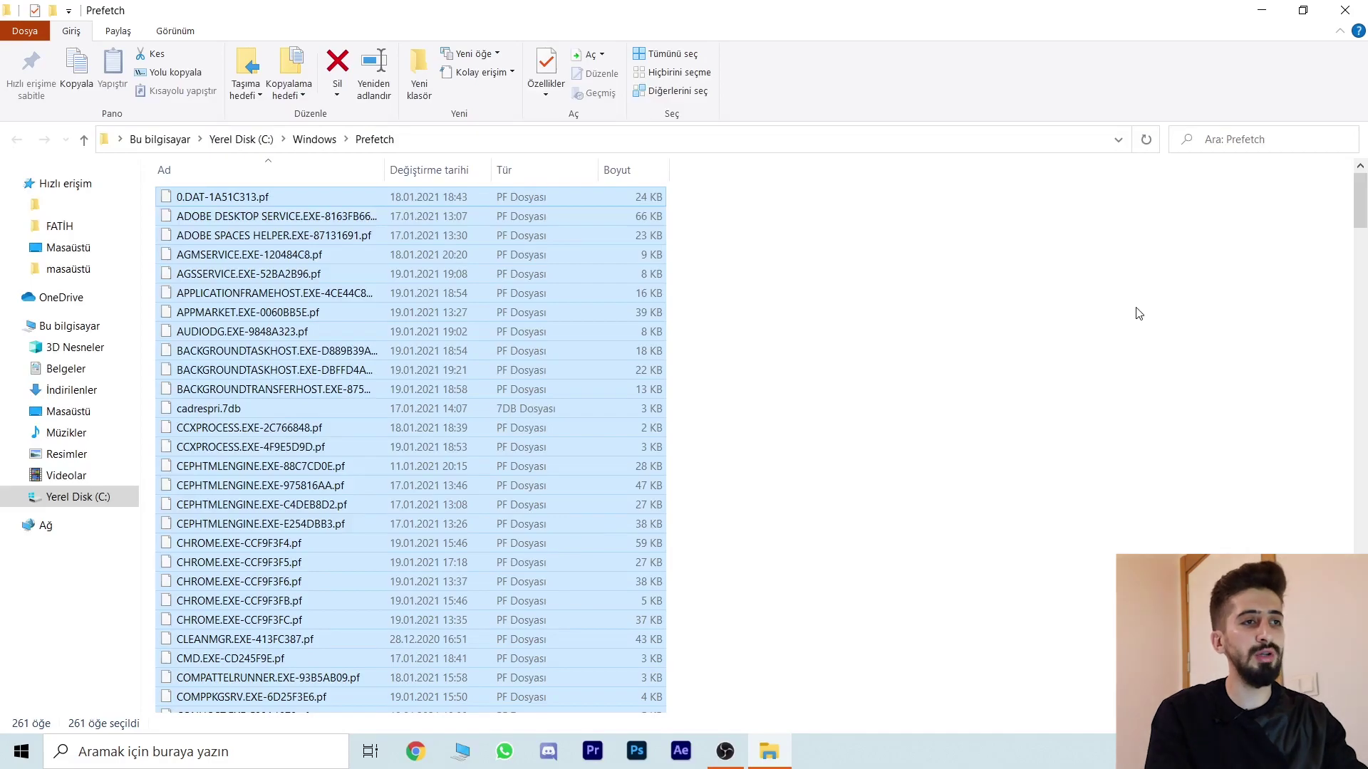
key(Delete)
click(514, 340)
click(704, 369)
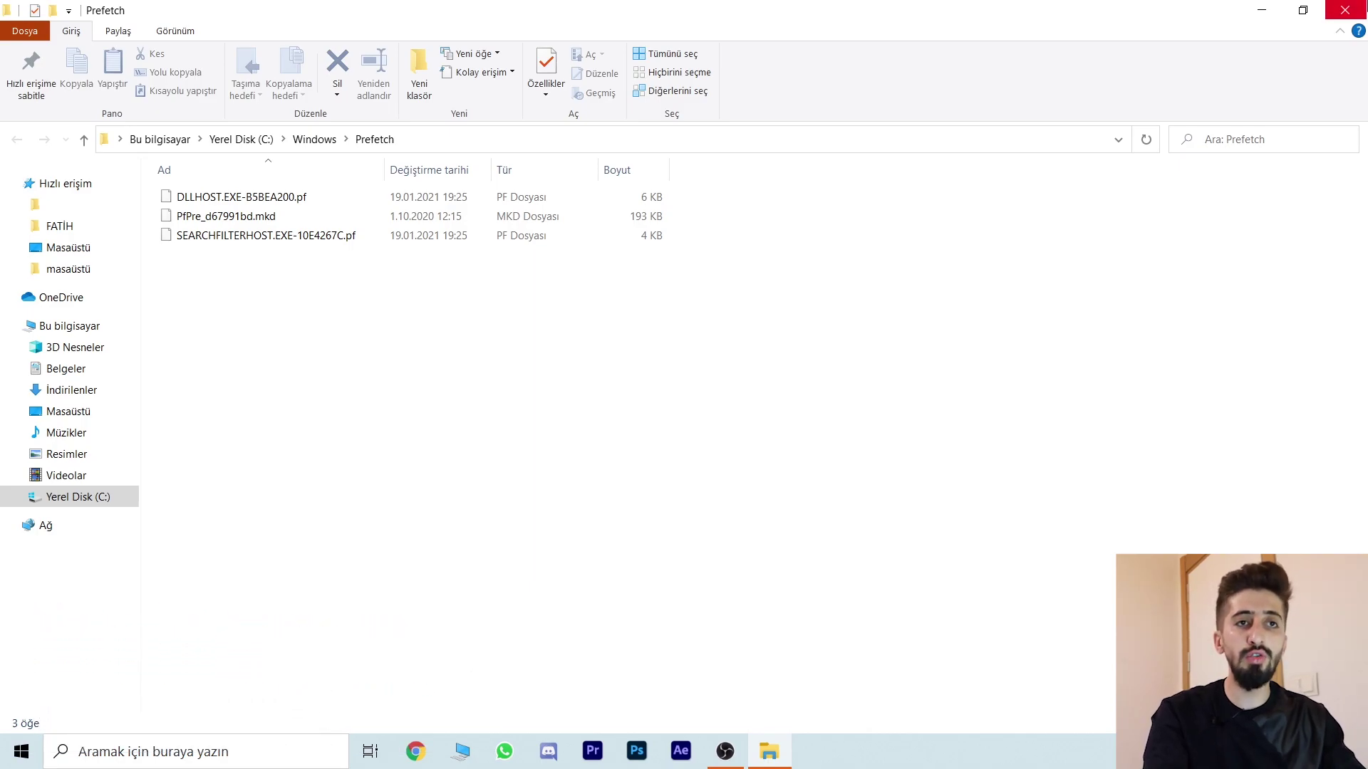
click(1344, 10)
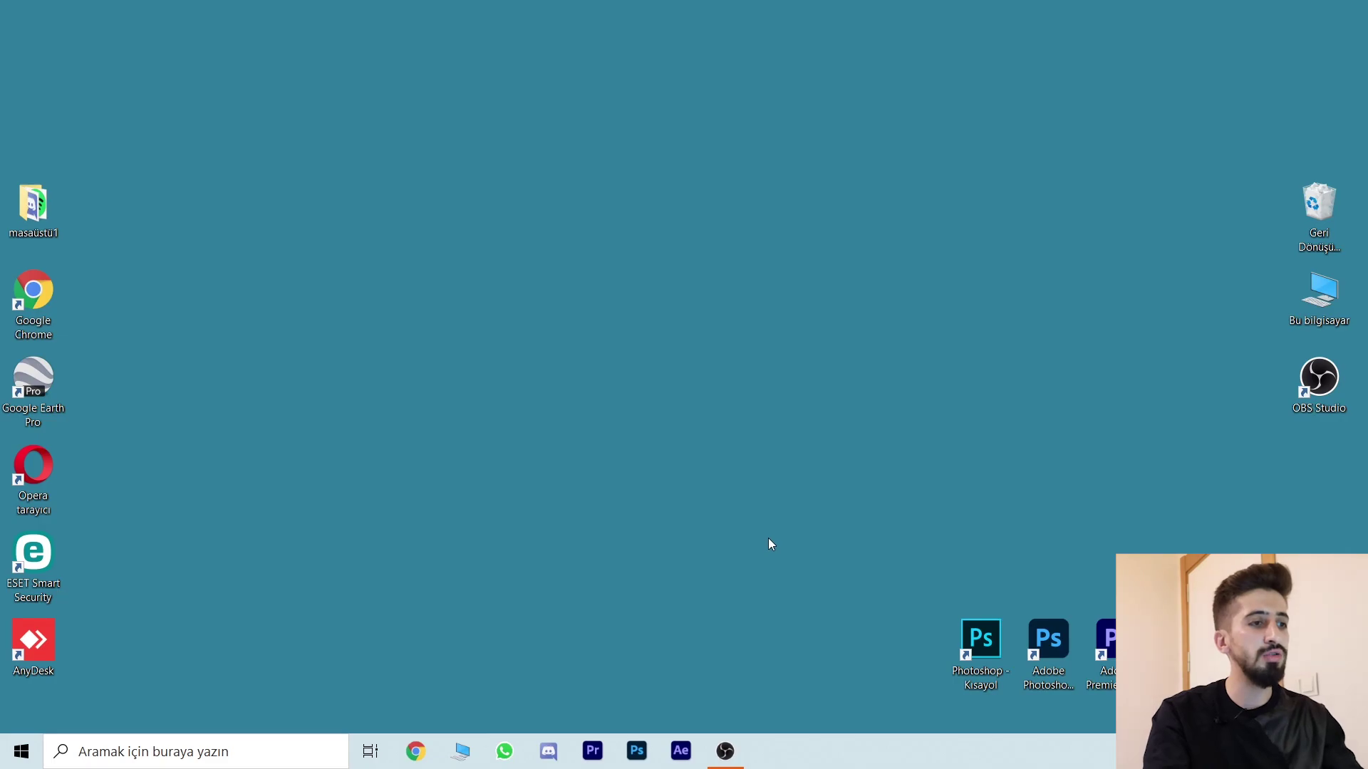
Step: Search for Odaklanma yardımı and open its settings
click(251, 752)
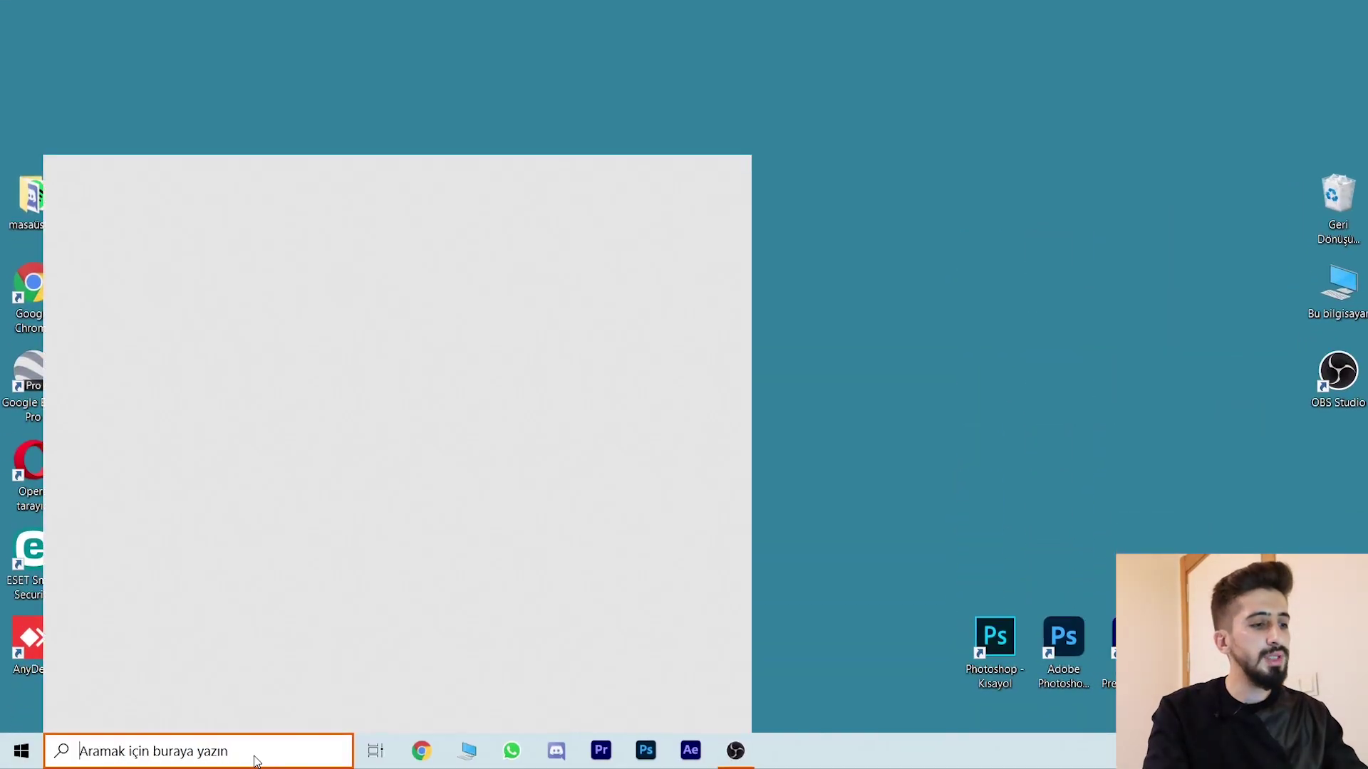
text(odakl)
click(239, 171)
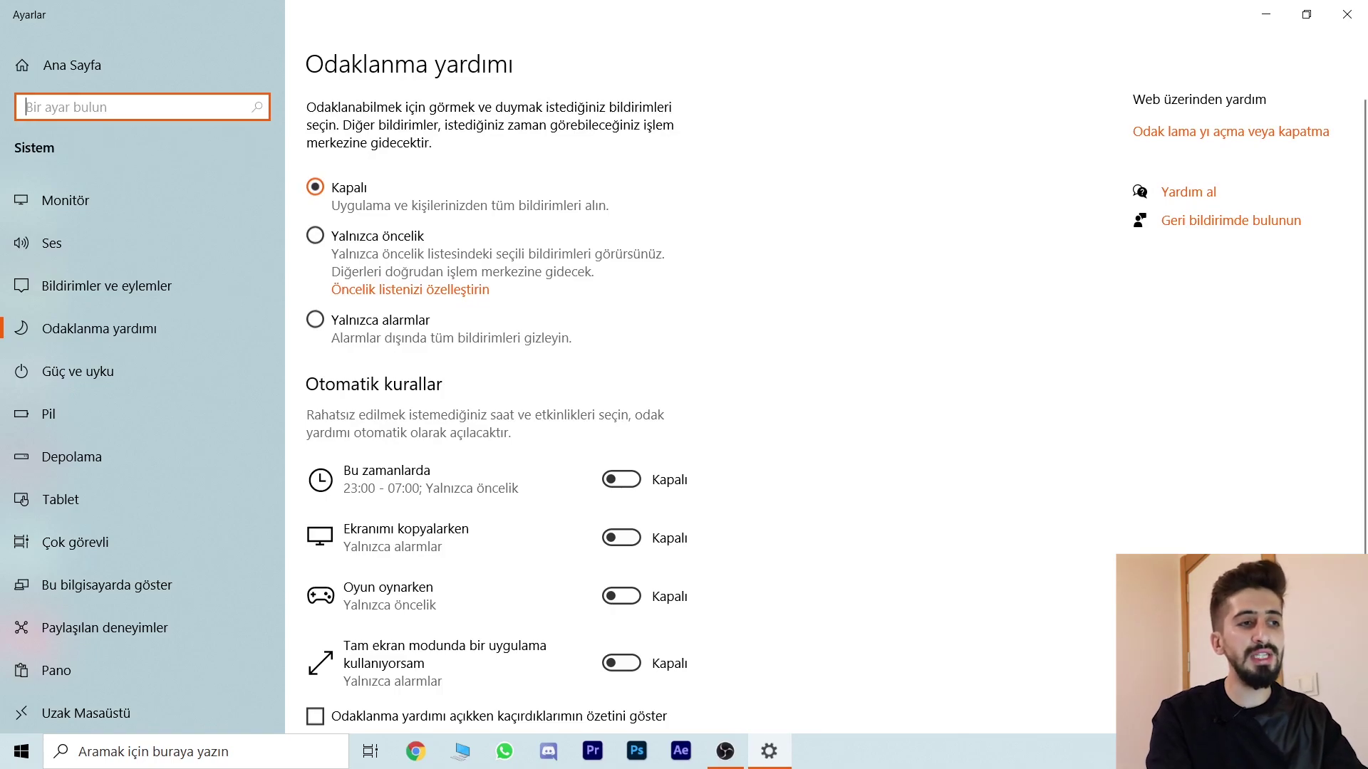
Step: Switch the Bu zamanlarda automatic rule on and back off
scroll(1361, 216, down, 1)
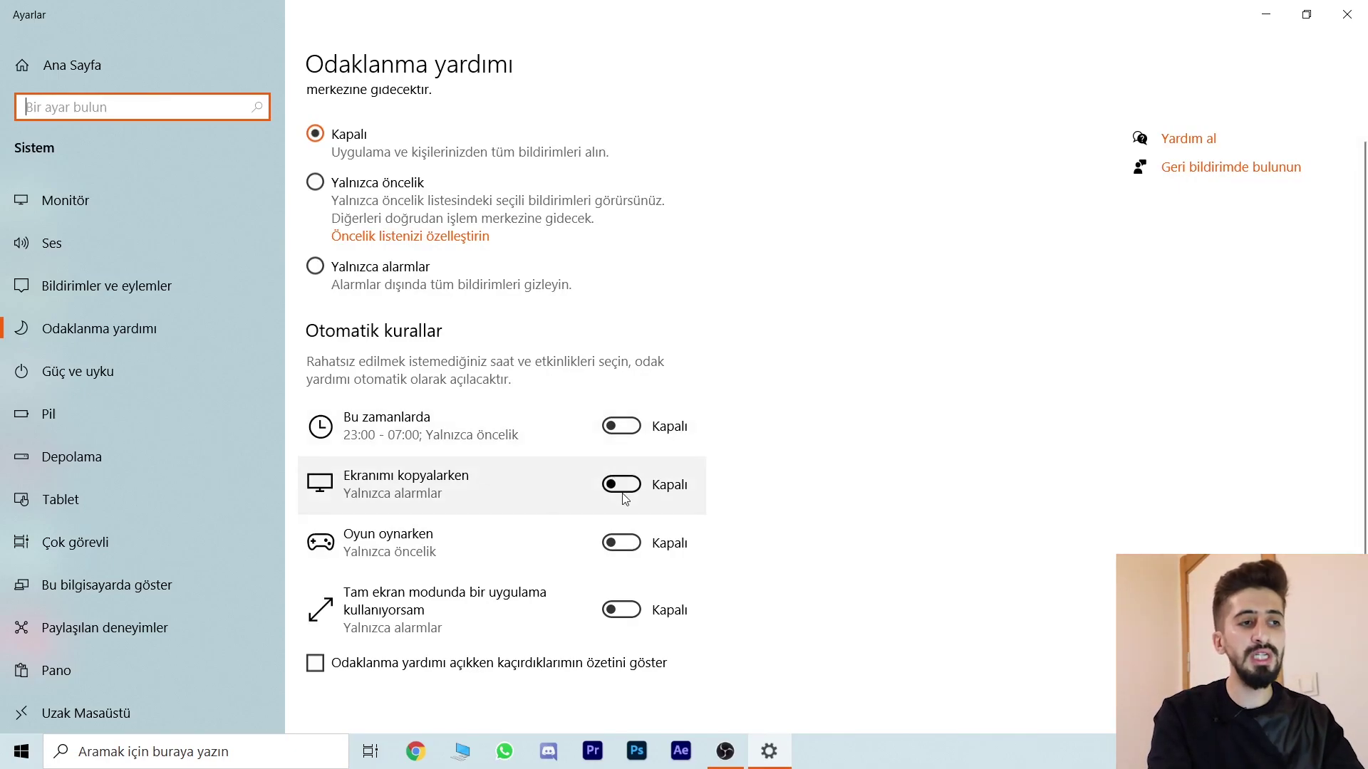
click(621, 432)
click(622, 432)
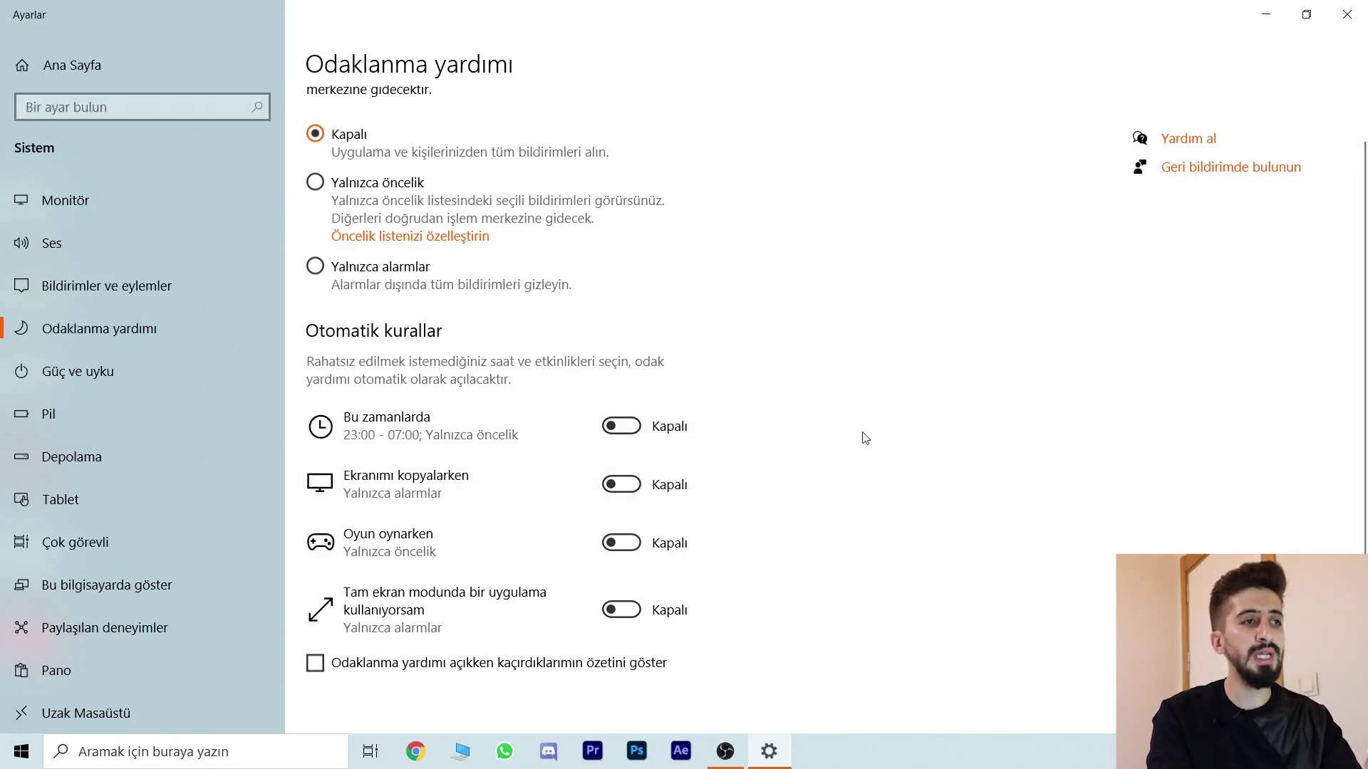
scroll(865, 438, up, 1)
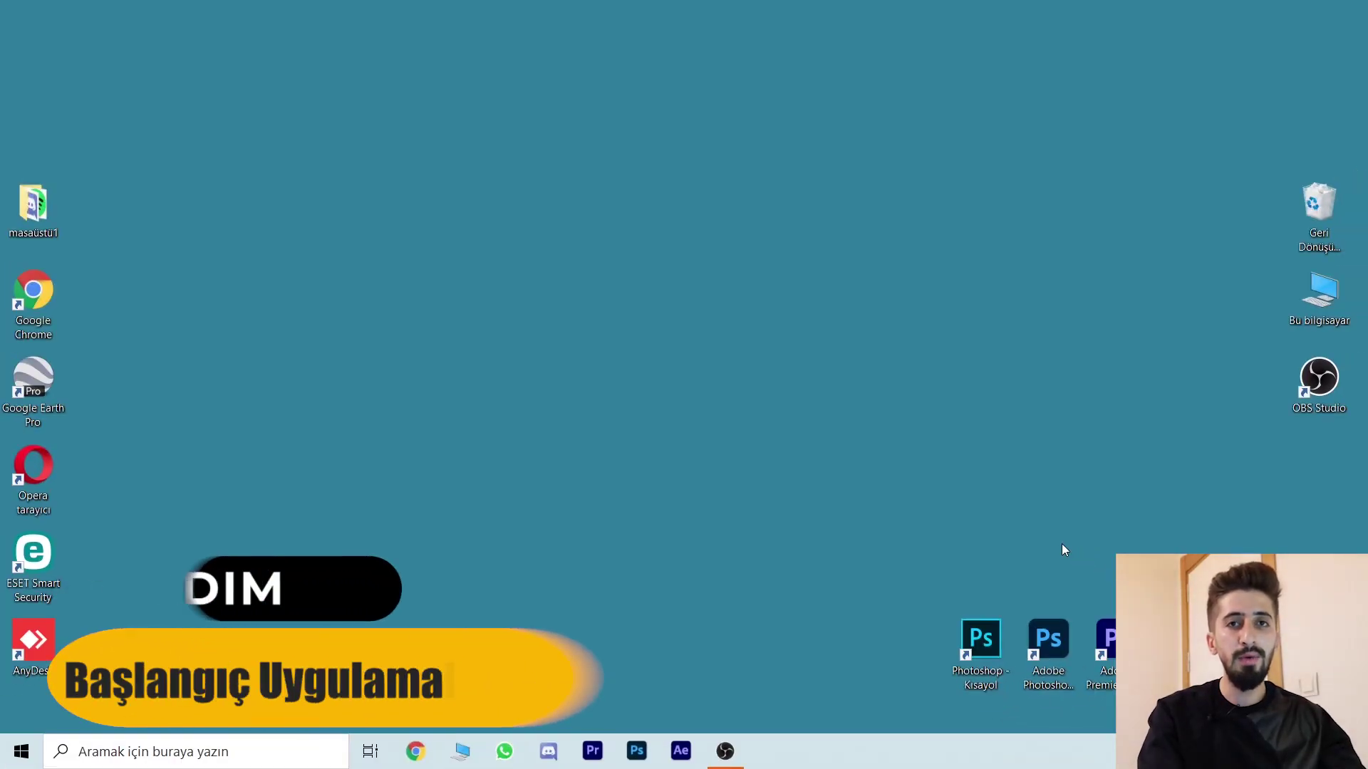
Step: Open Görev Yöneticisi and show its list of startup (Başlangıç) programs
right_click(831, 765)
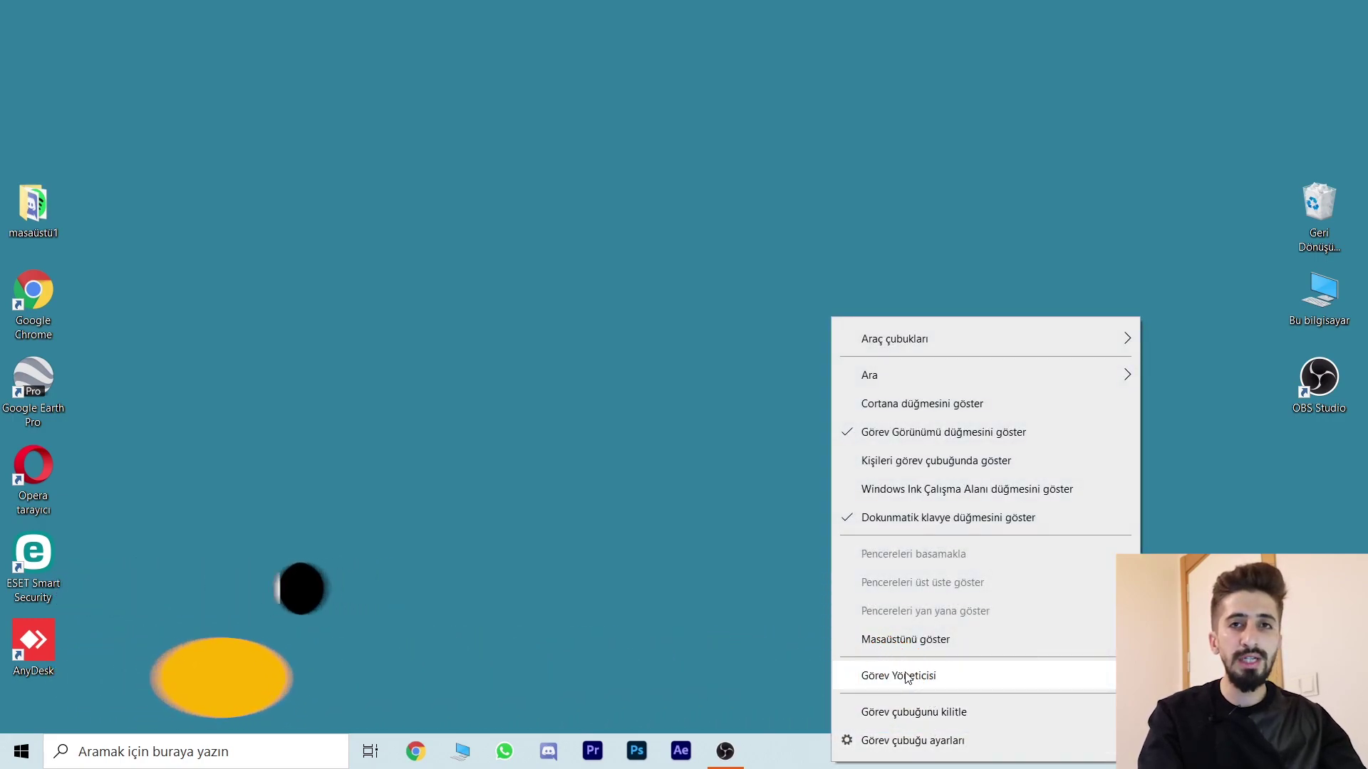
click(907, 676)
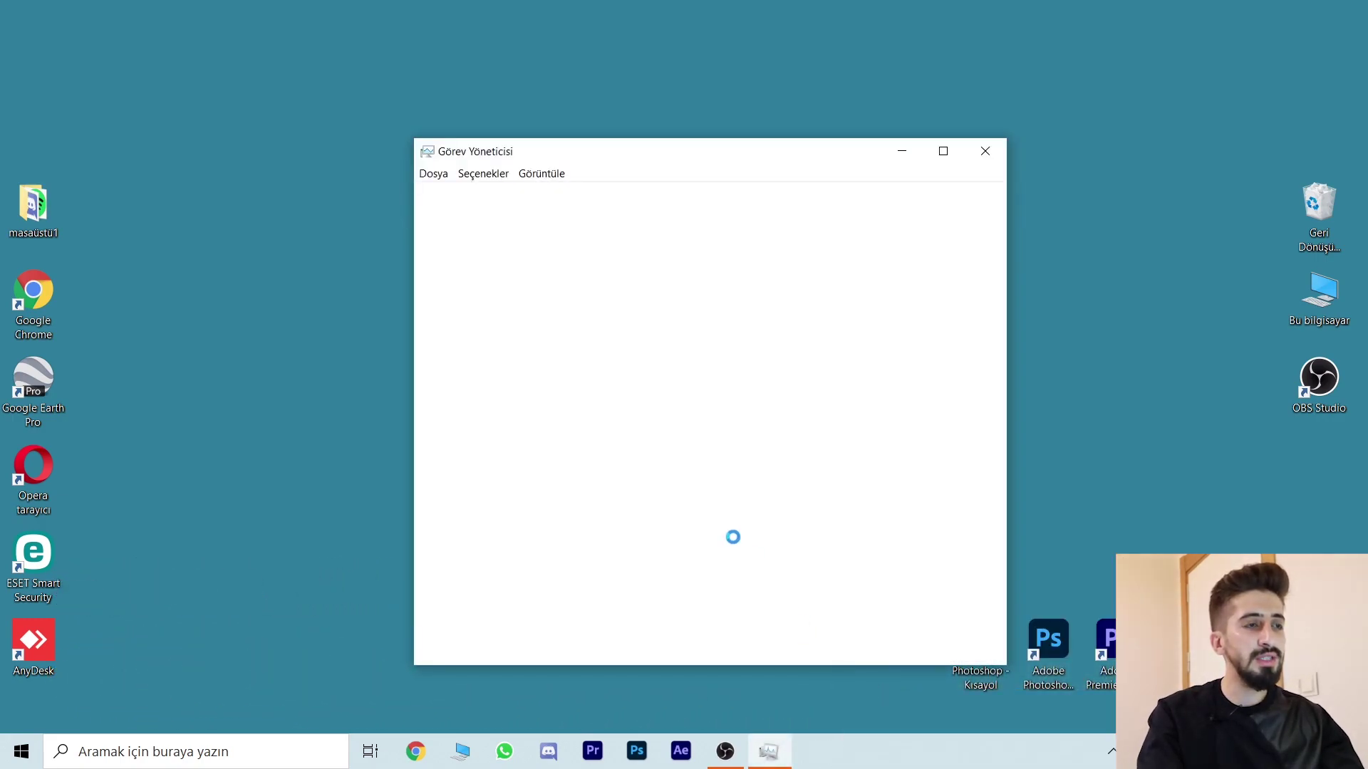
click(498, 97)
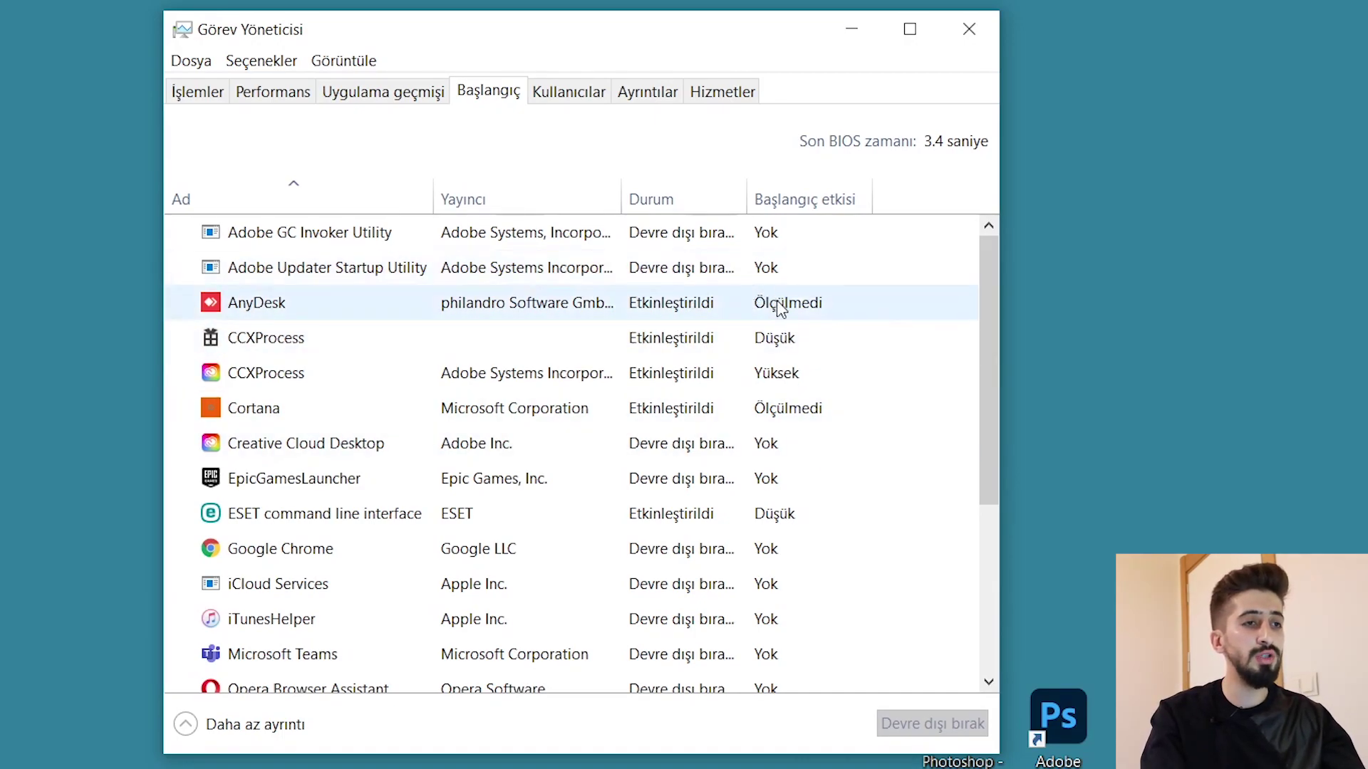
Step: Disable Cortana and Vanguard tray notification at startup, and close Görev Yöneticisi
scroll(996, 299, down, 2)
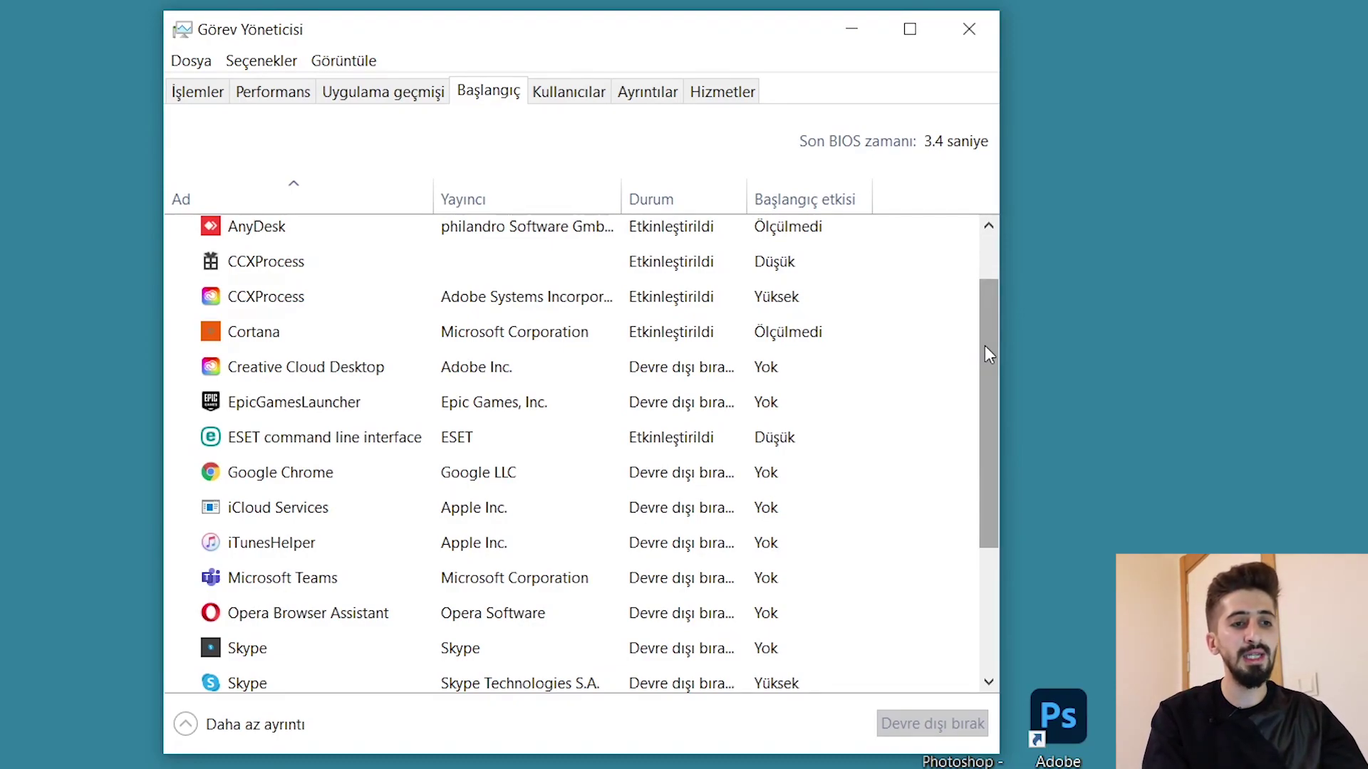
drag(984, 344, 990, 312)
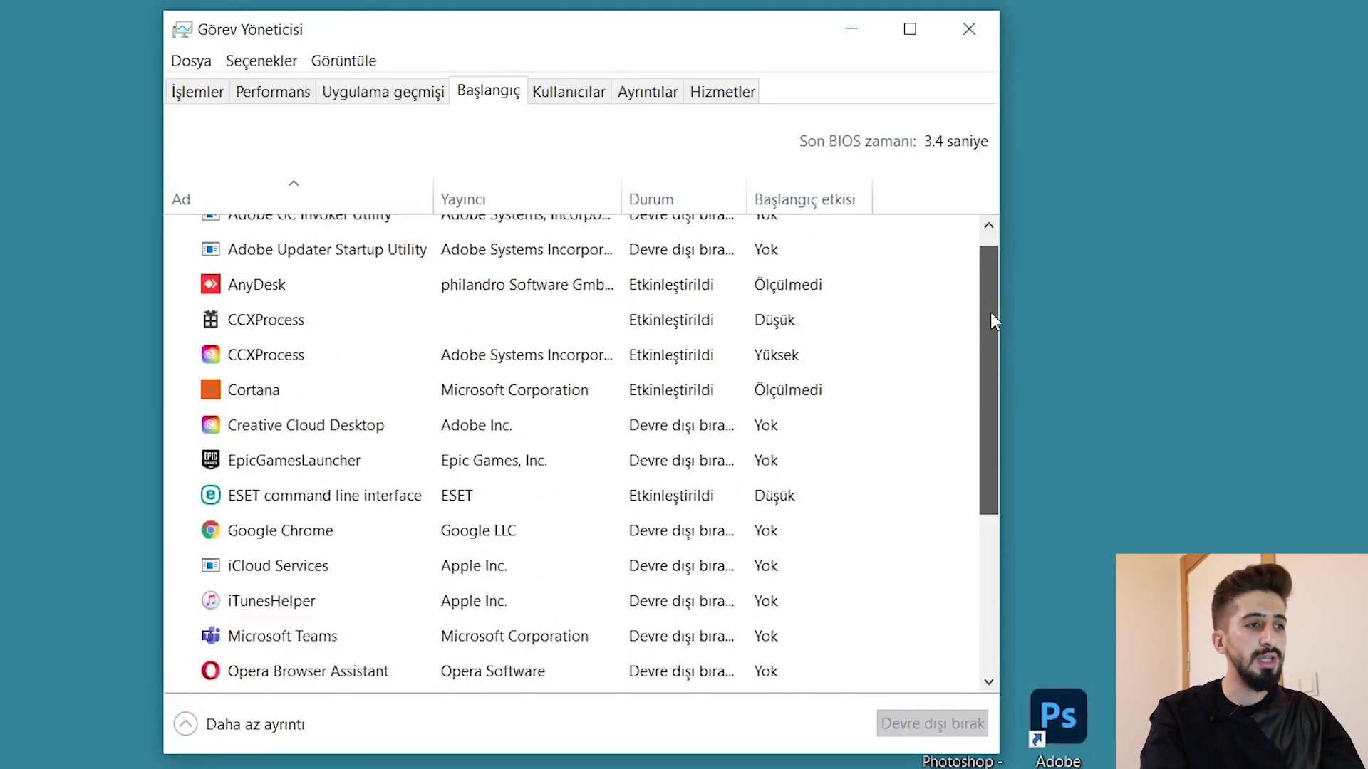
click(419, 384)
click(903, 726)
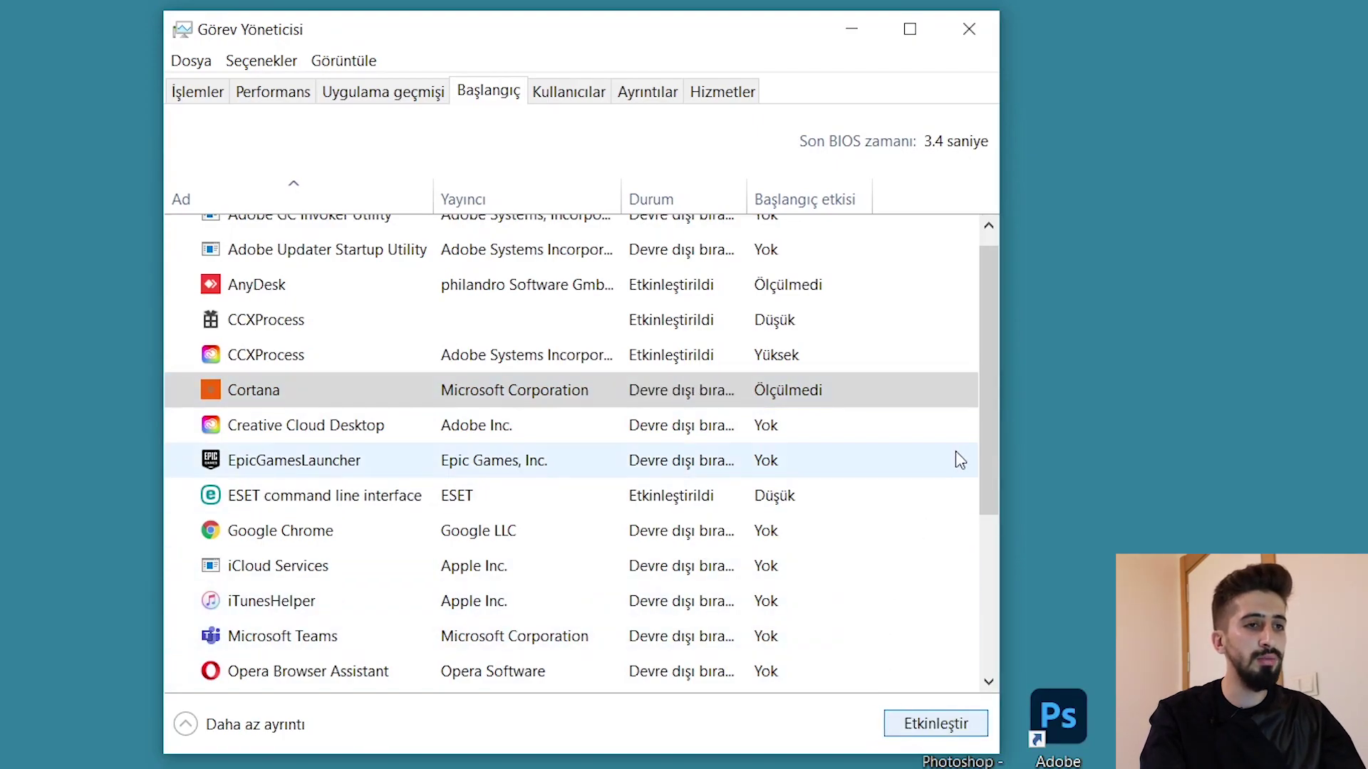
scroll(959, 463, down, 3)
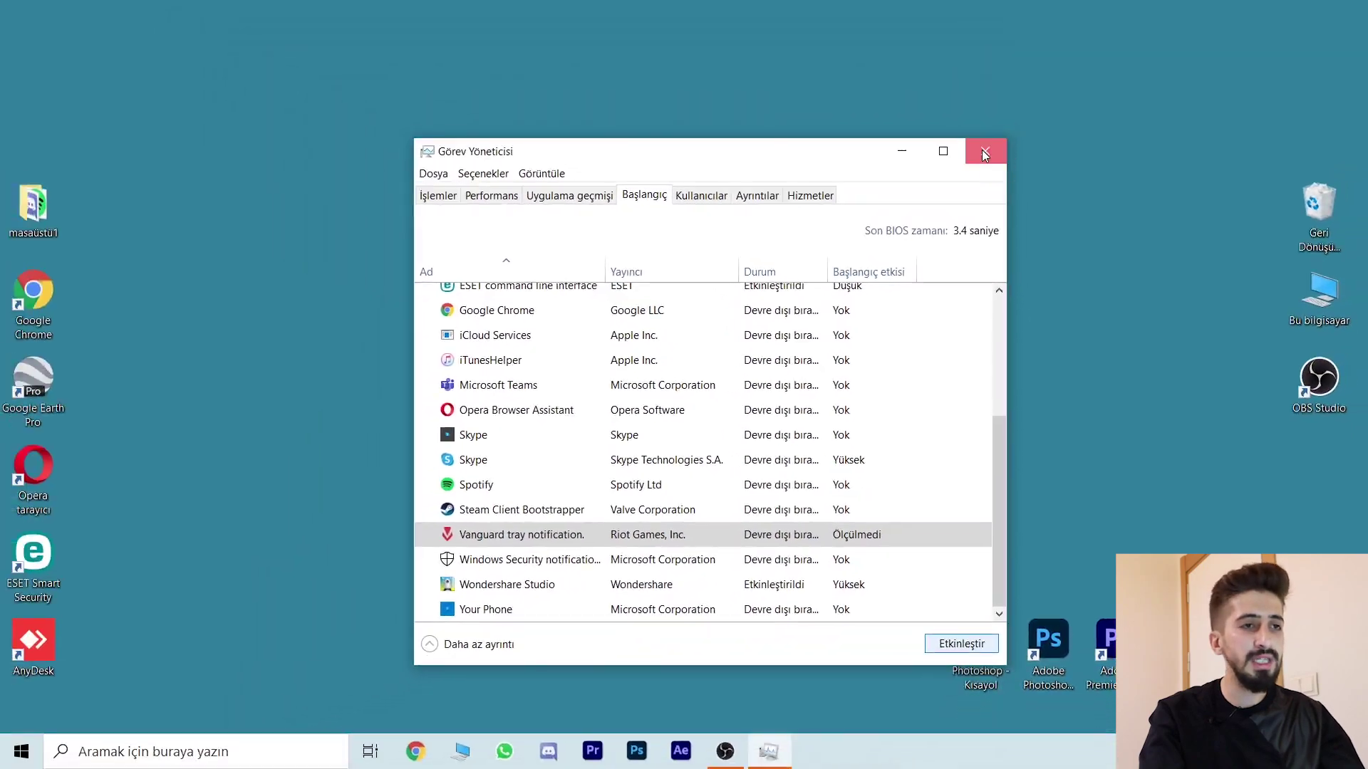
click(968, 30)
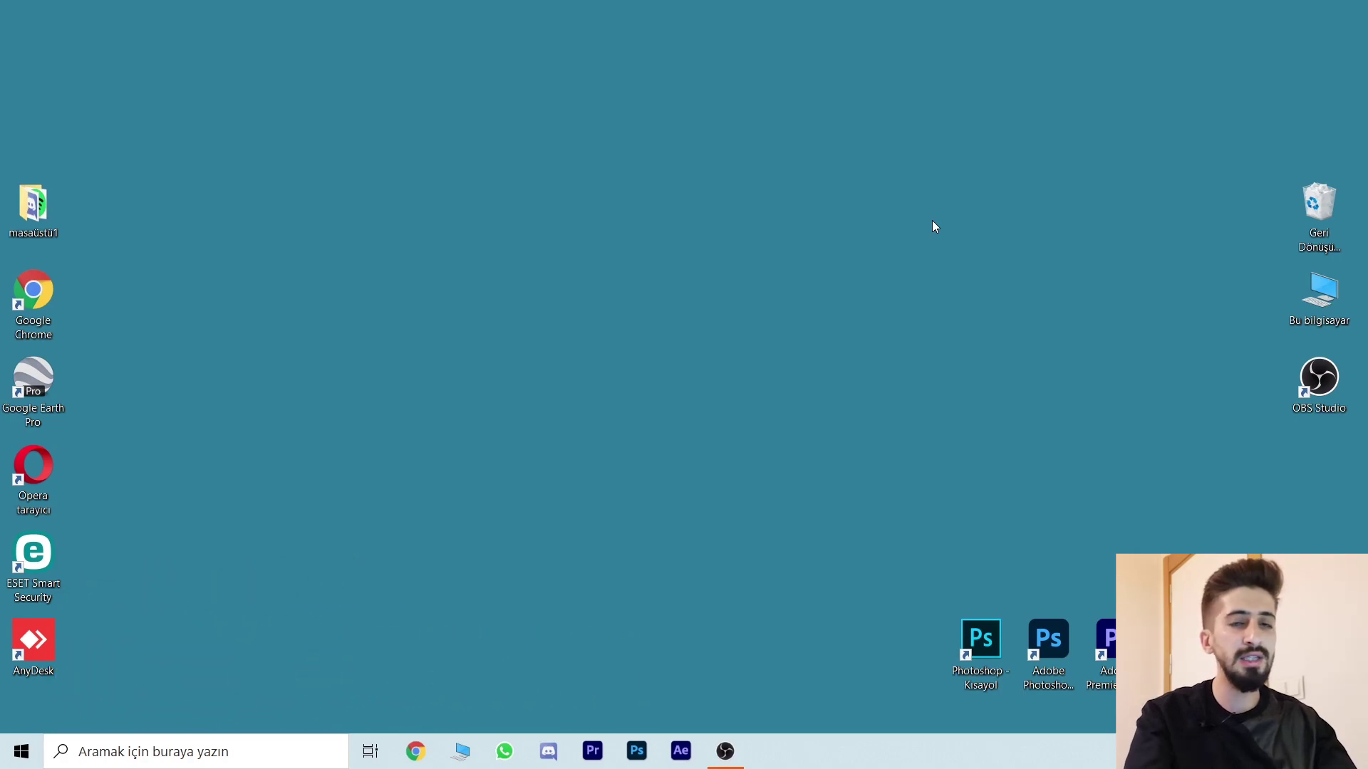
Step: Open NVIDIA Denetim Masası from the desktop
right_click(692, 331)
click(644, 339)
right_click(630, 328)
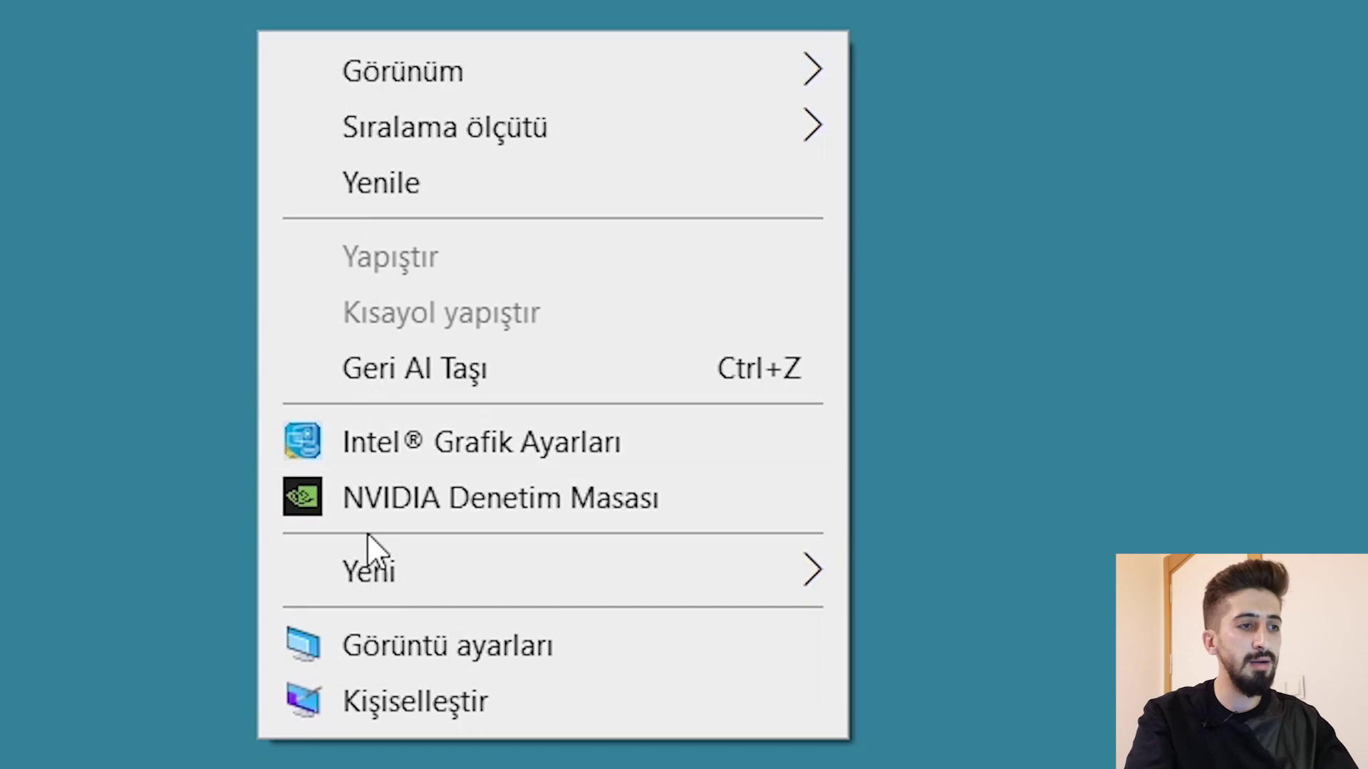
click(369, 507)
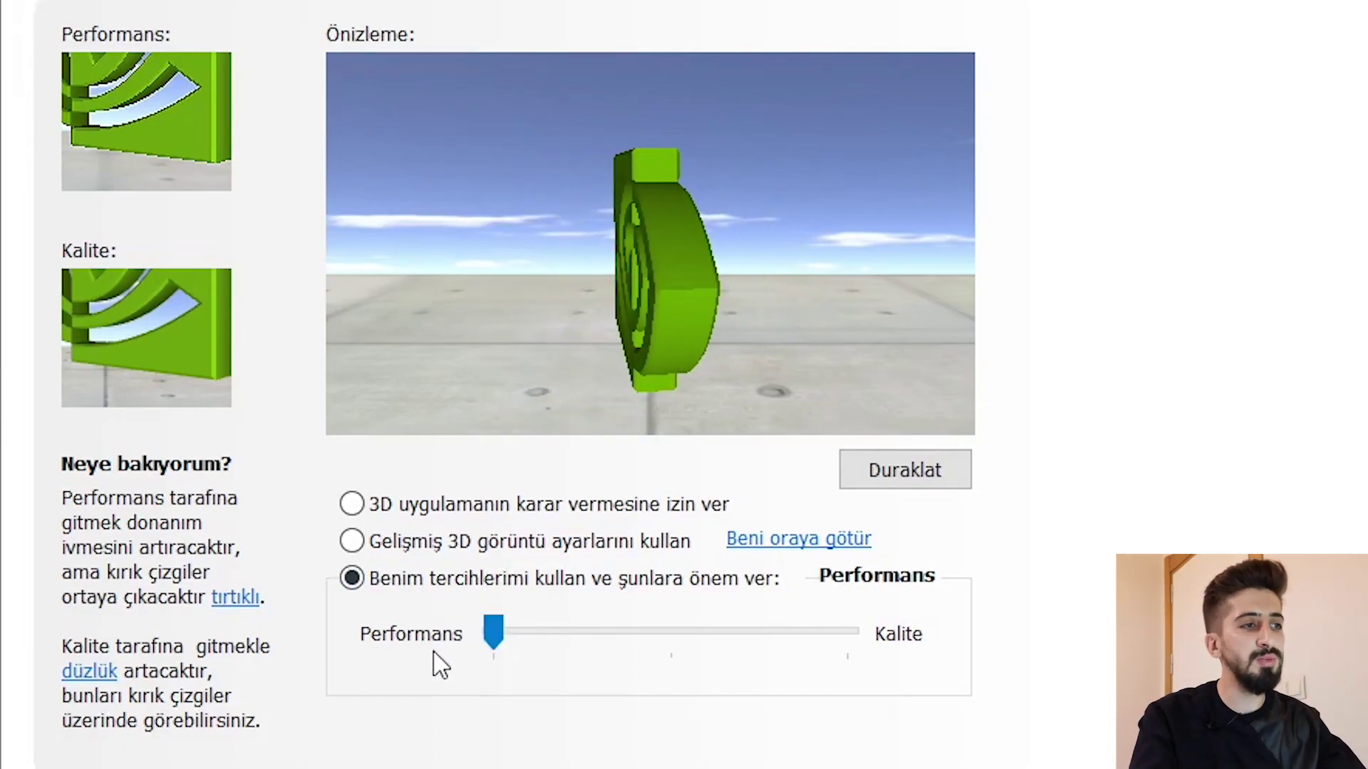
Step: Shift the image settings preference to Kalite and return it to Performans
drag(499, 647, 1093, 657)
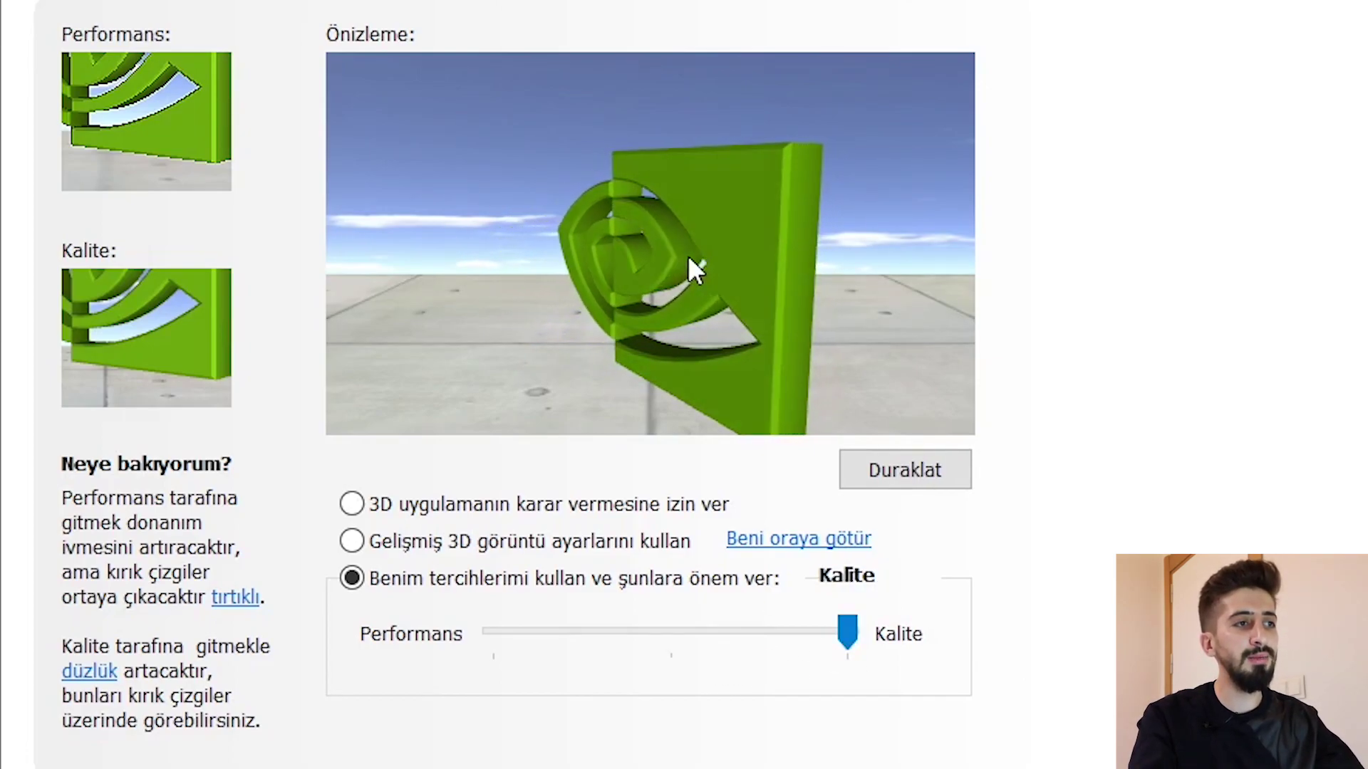
drag(850, 634, 452, 610)
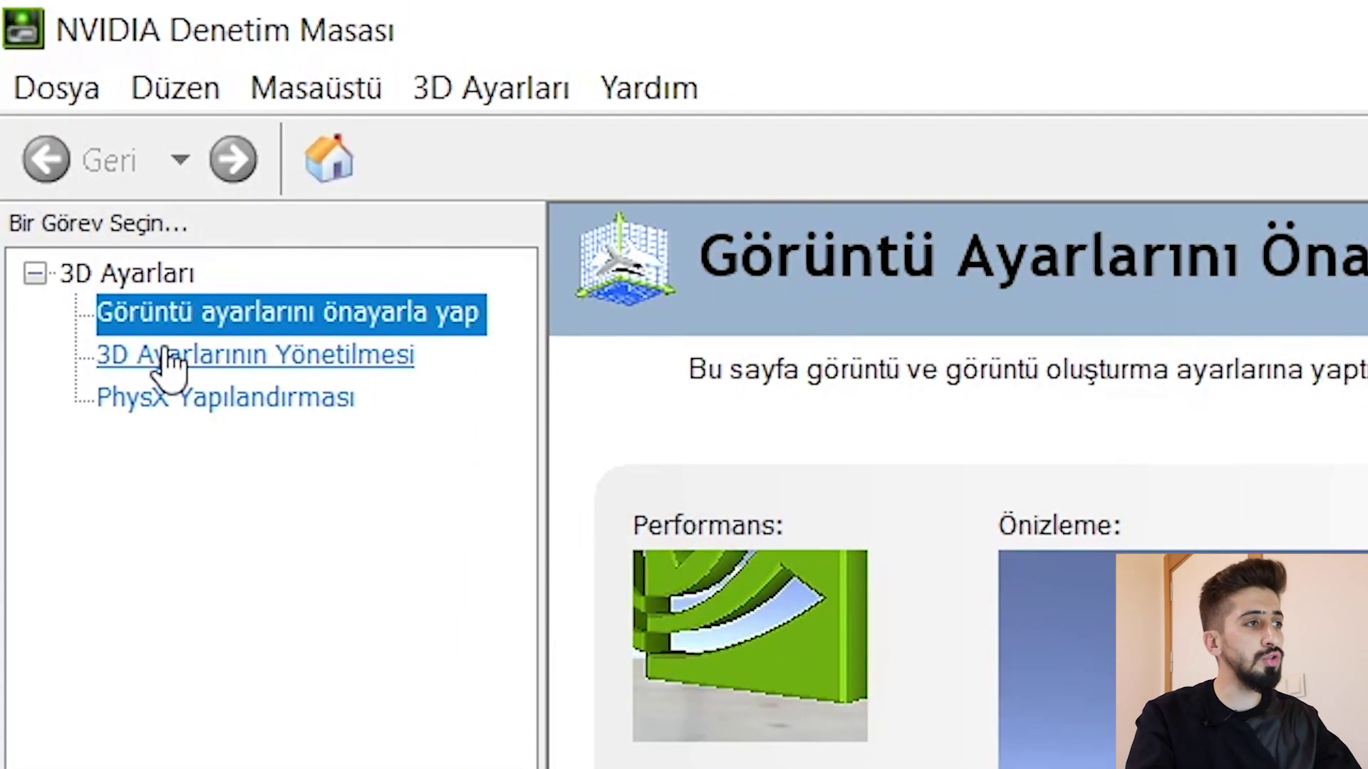
Step: Open 3D Ayarlarının Yönetilmesi and set Doku Süzme - Kalite to Yüksek performans
click(57, 121)
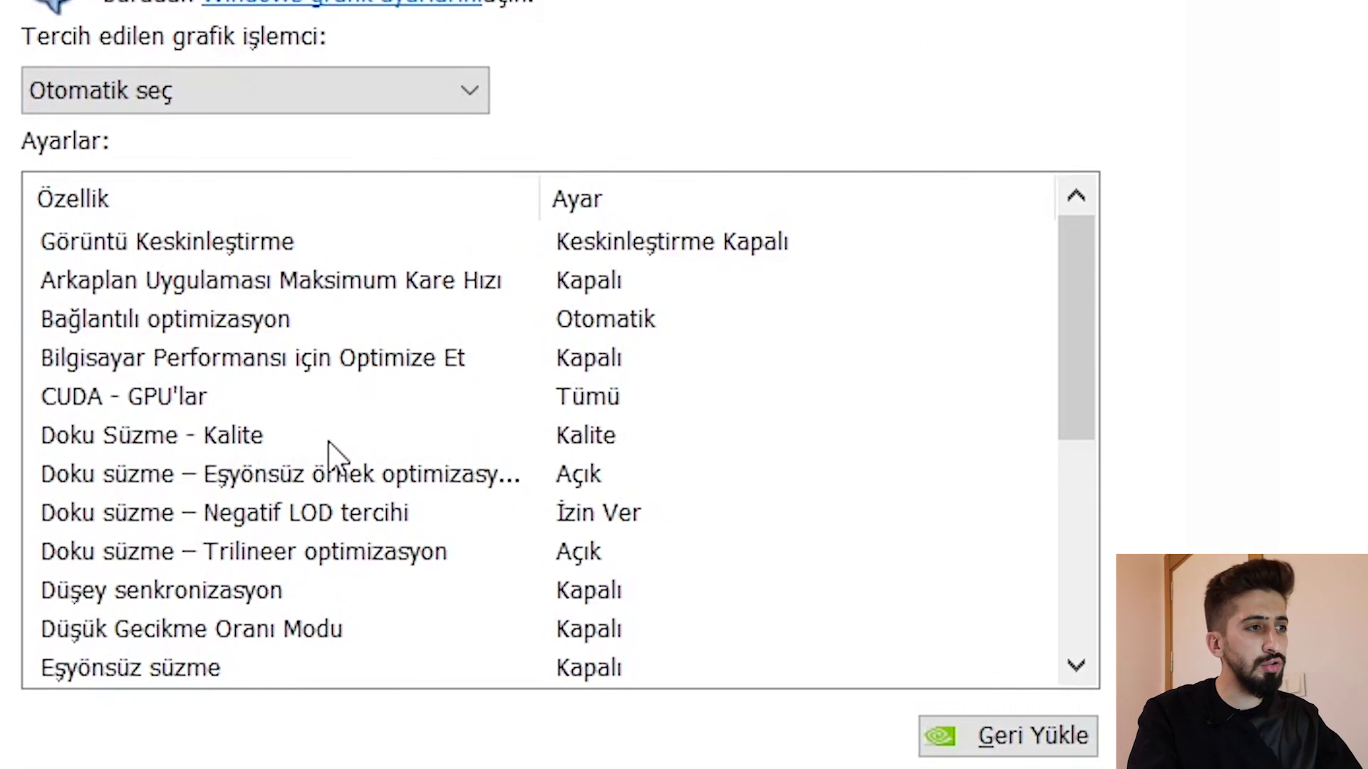
click(560, 445)
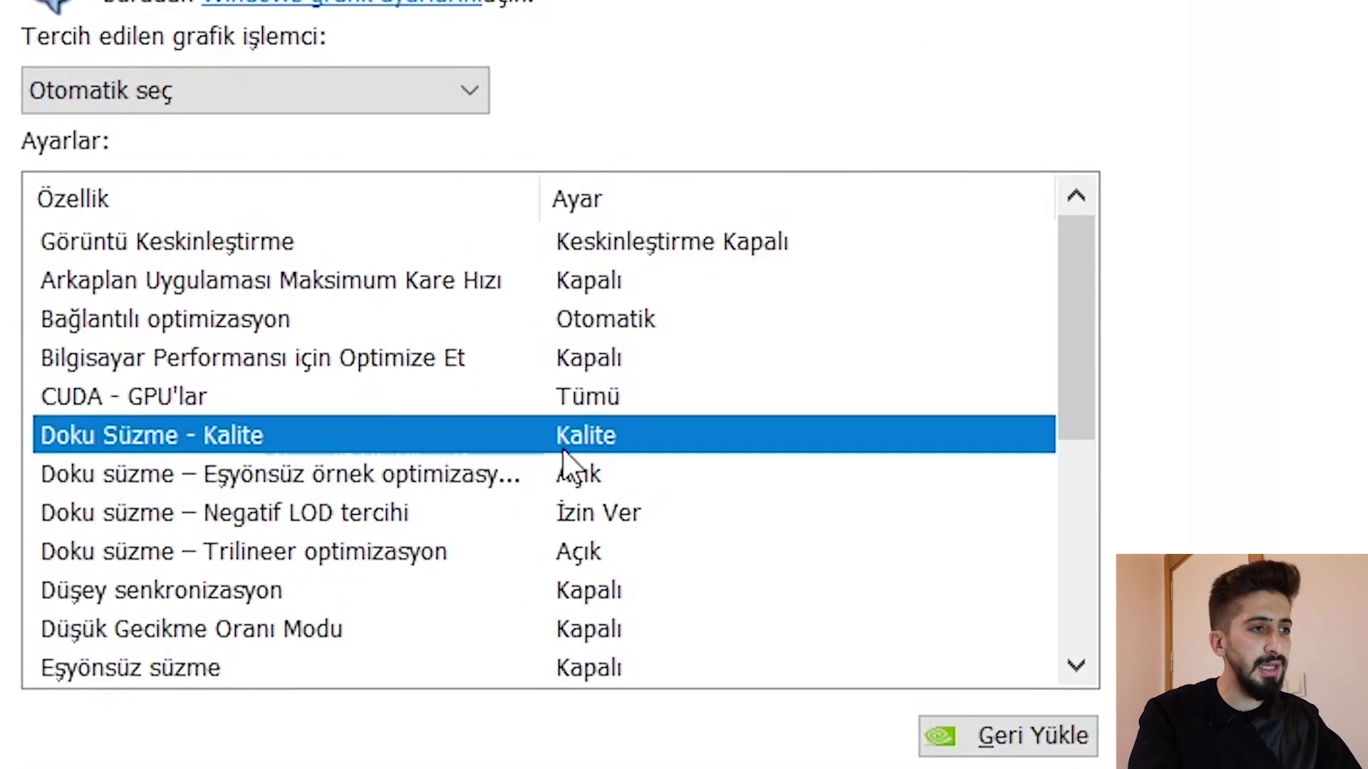
click(650, 436)
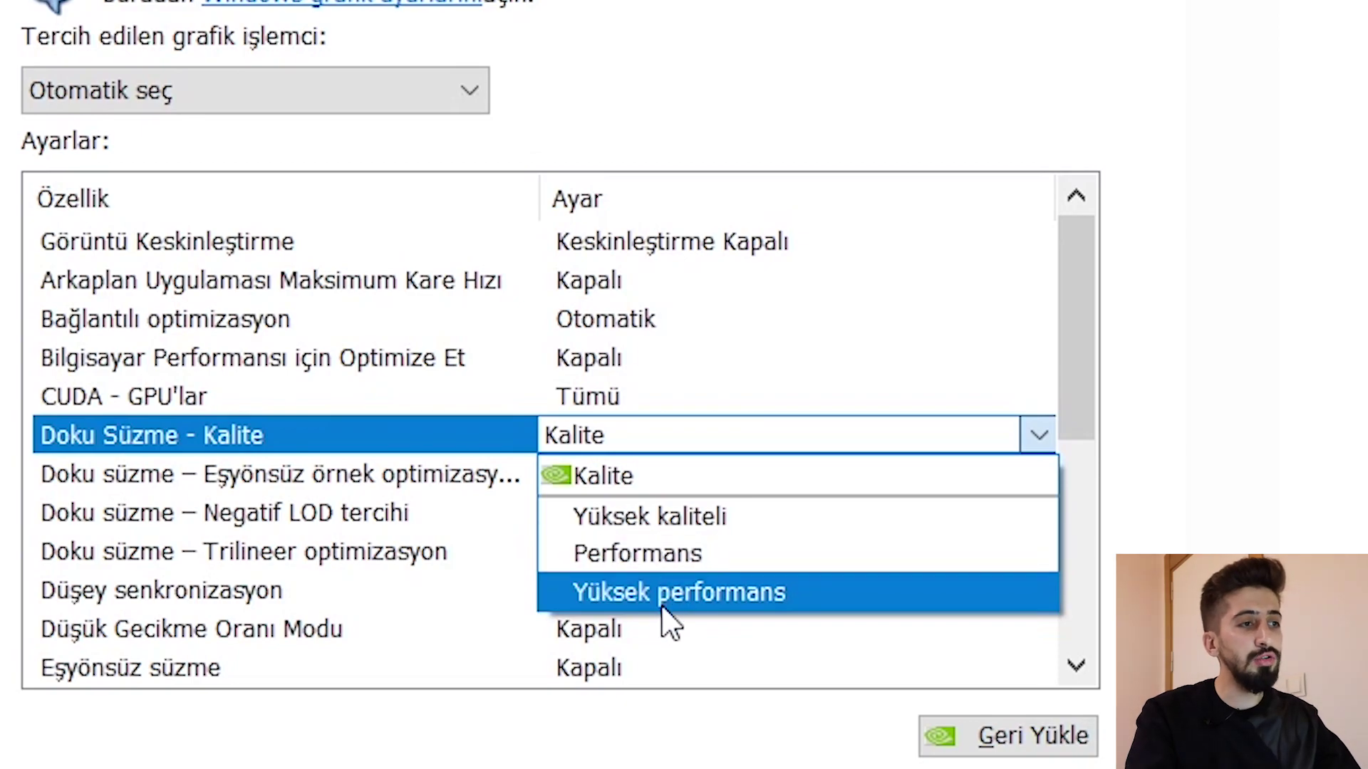
click(667, 595)
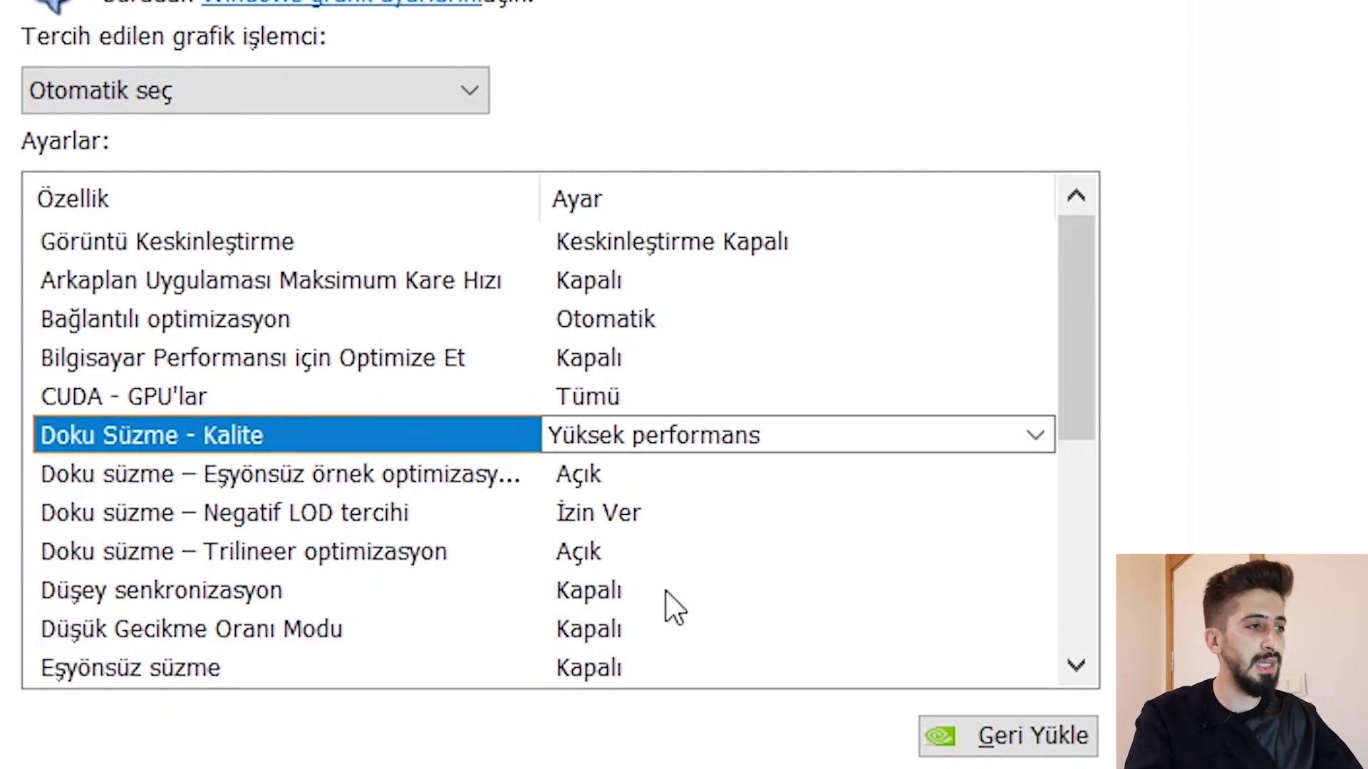
Step: Set Doku süzme – Trilineer optimizasyon to Kapalı
click(385, 559)
click(619, 563)
click(651, 641)
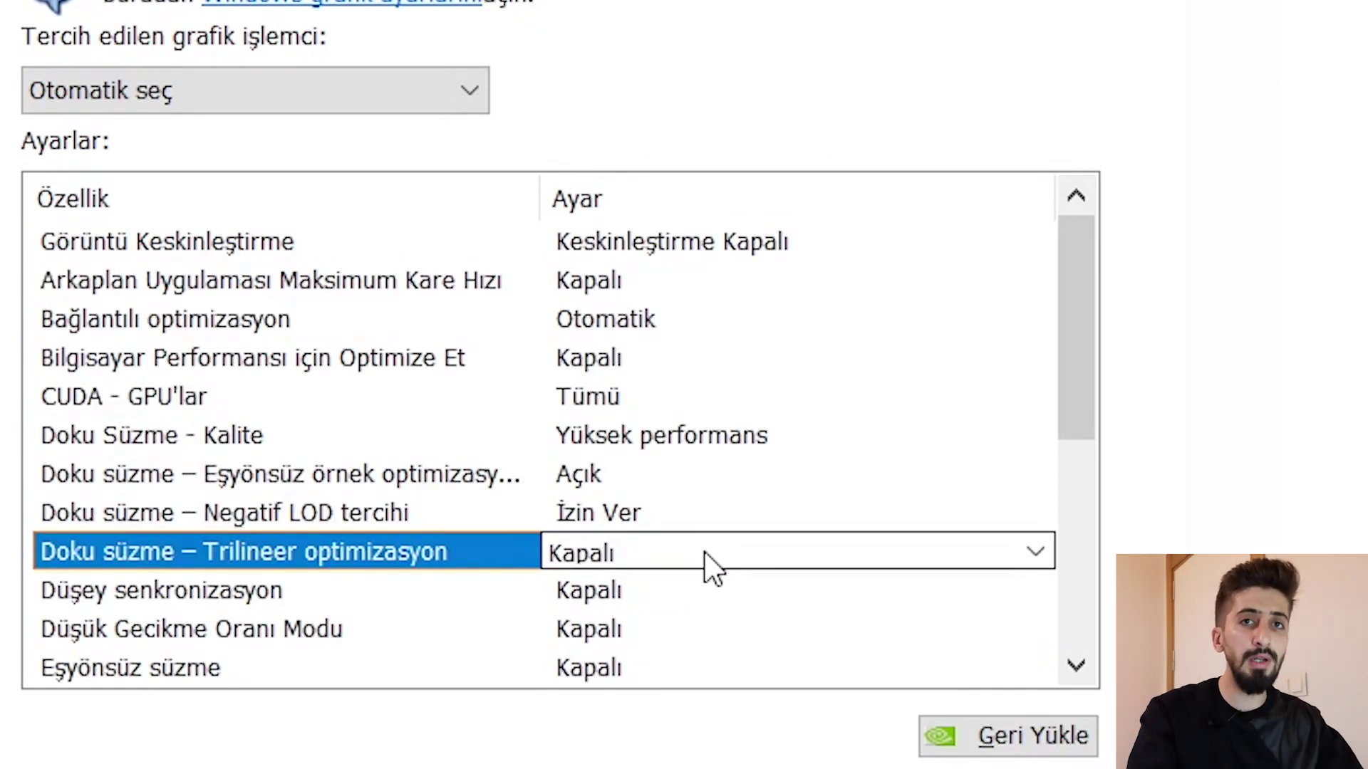
Step: Set Güç yönetimi modu to Maksimum performansı tercih et
click(171, 397)
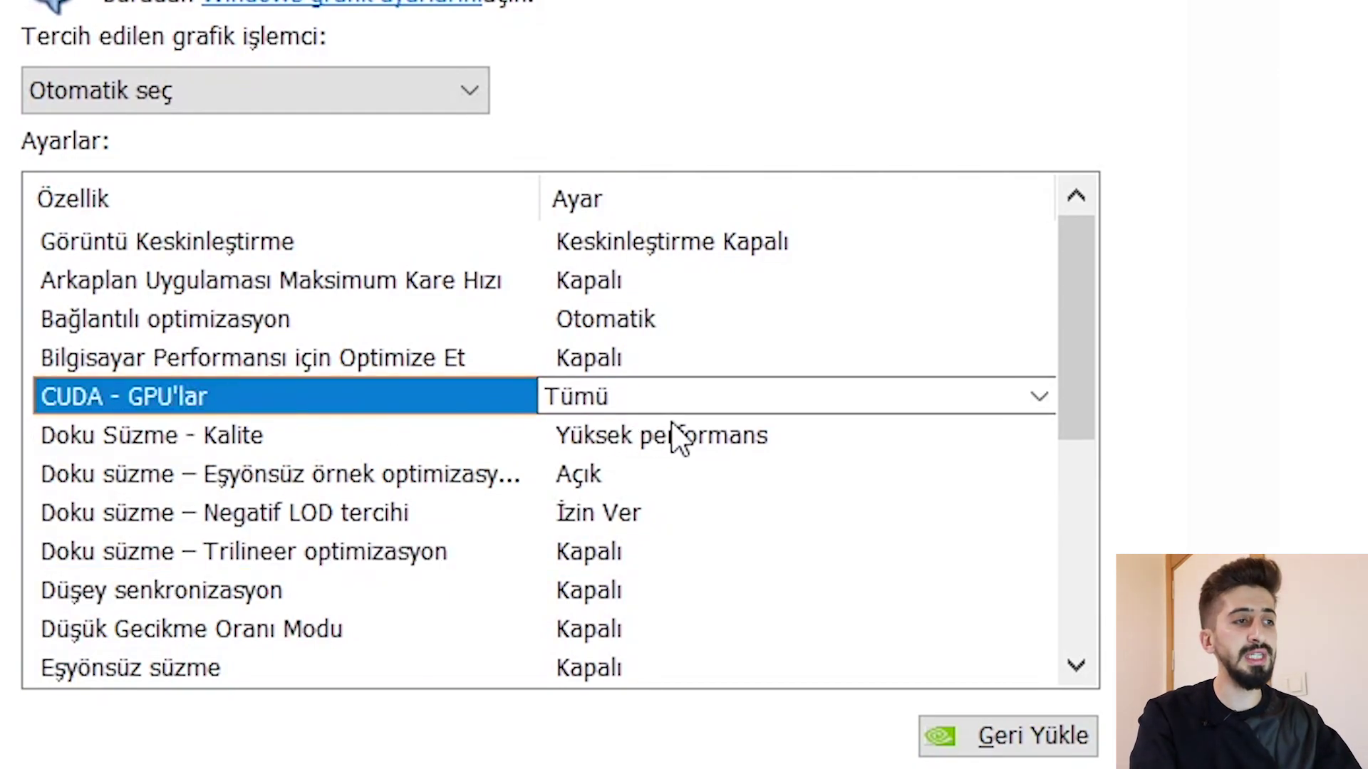
scroll(174, 483, down, 3)
click(188, 474)
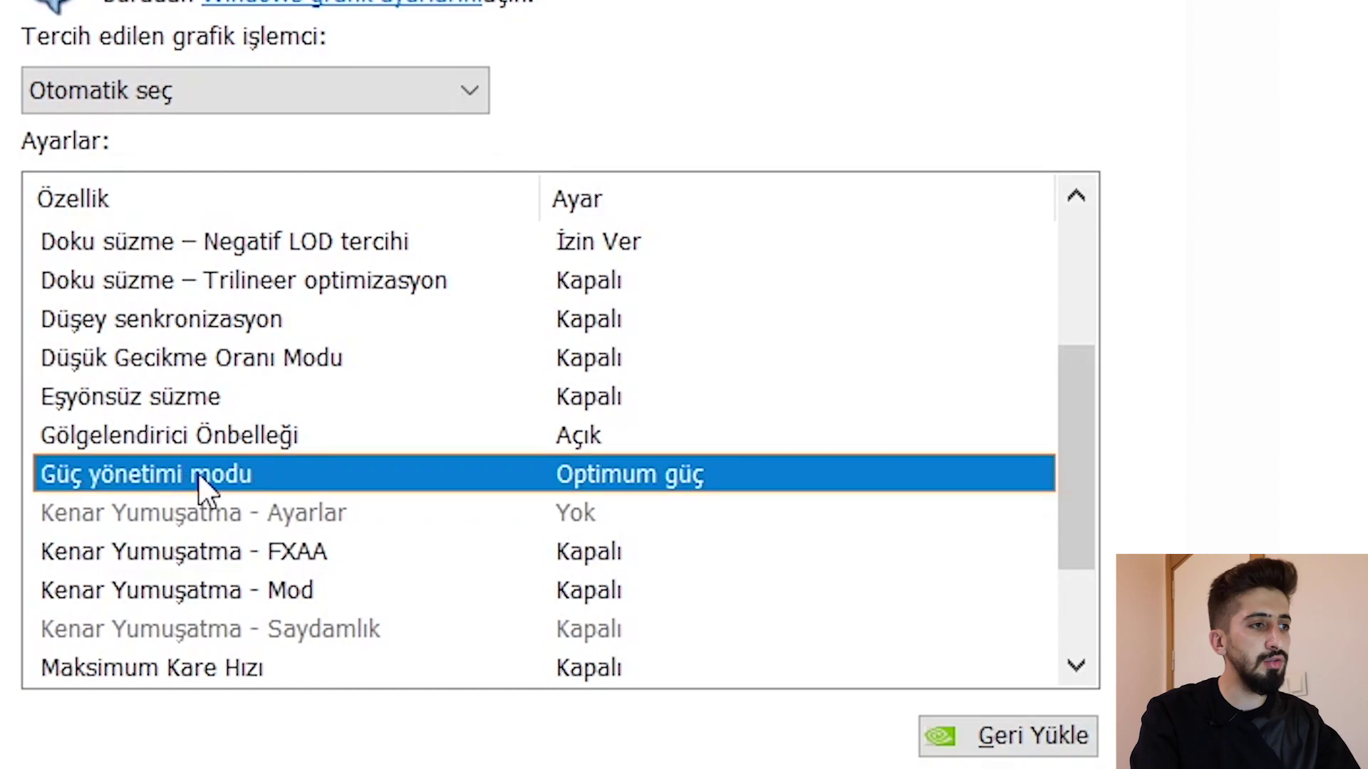
click(646, 473)
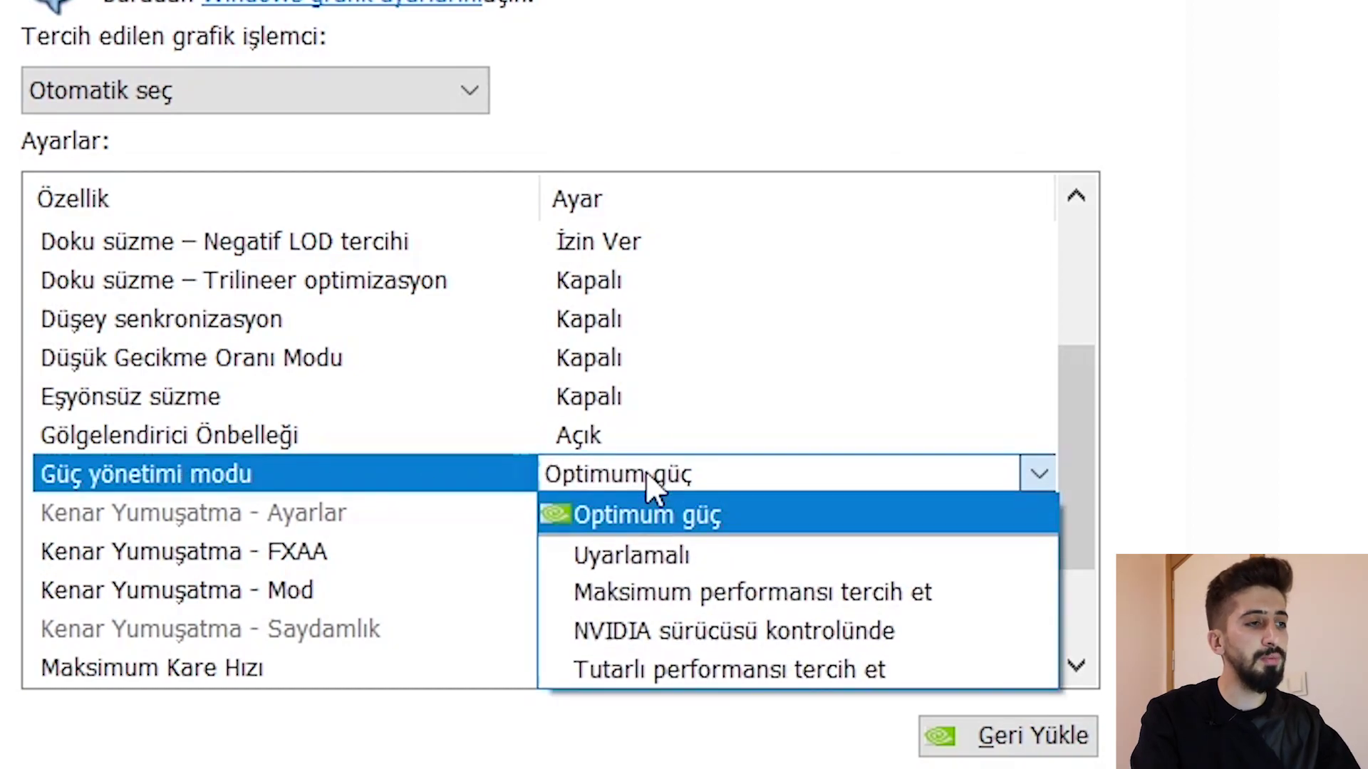
click(665, 592)
Step: Set OpenGL ile görüntü oluşturma GPU'su to GeForce GTX 950M
drag(1070, 334, 1062, 430)
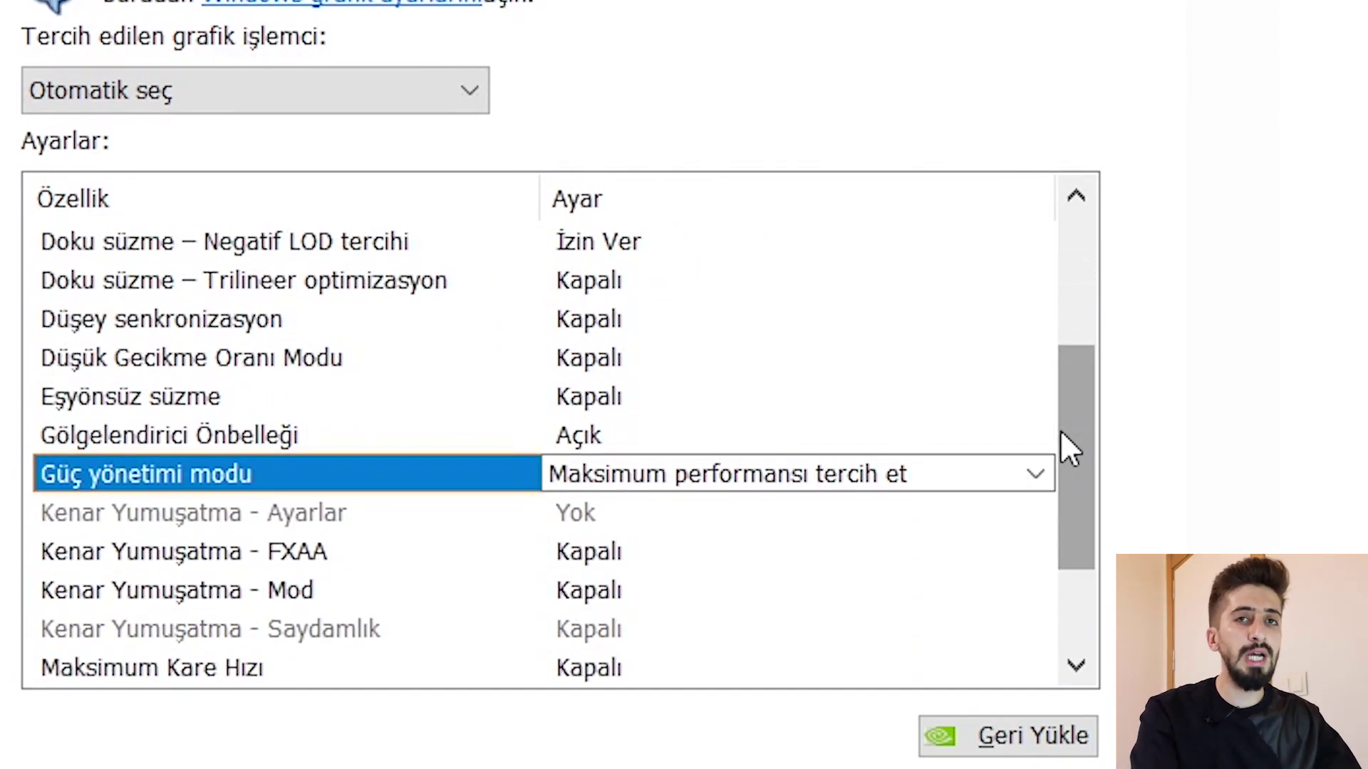
drag(1061, 431, 1070, 606)
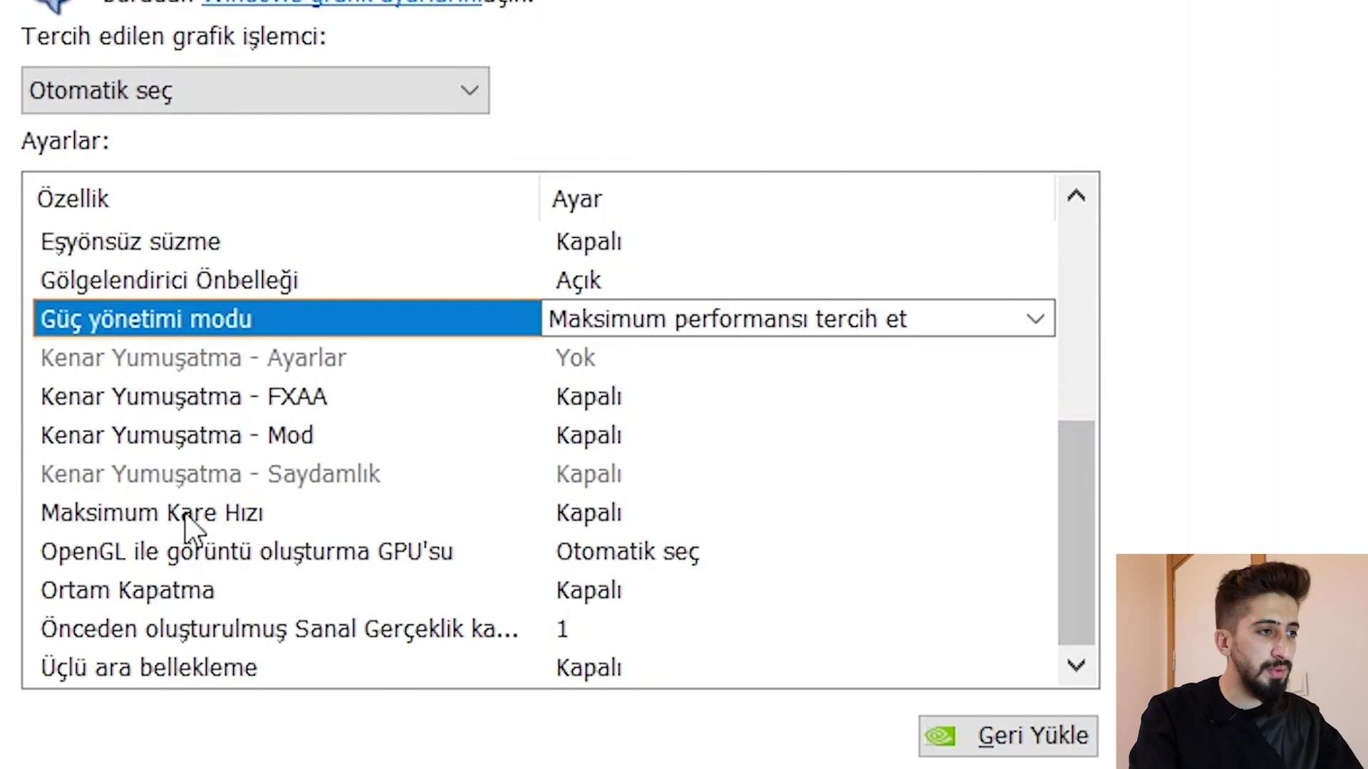
click(639, 561)
click(640, 560)
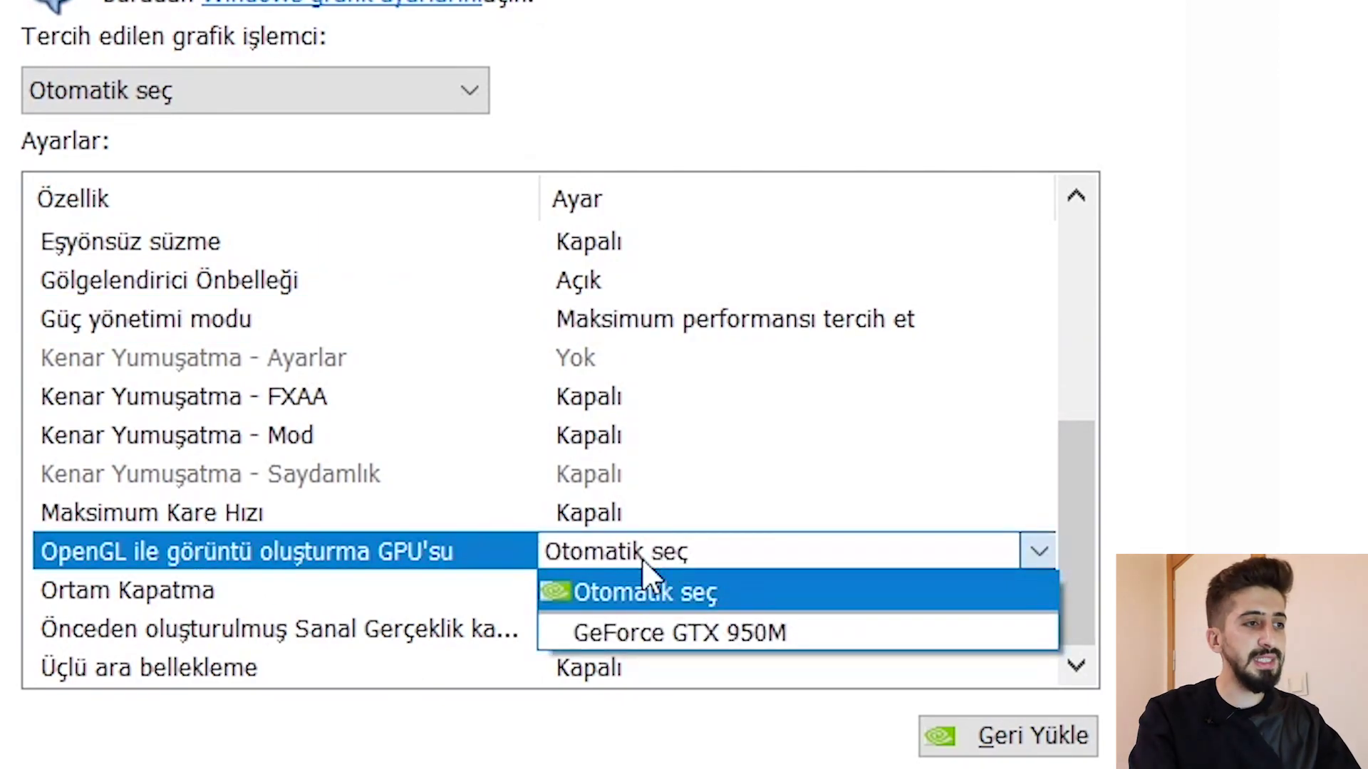
click(644, 622)
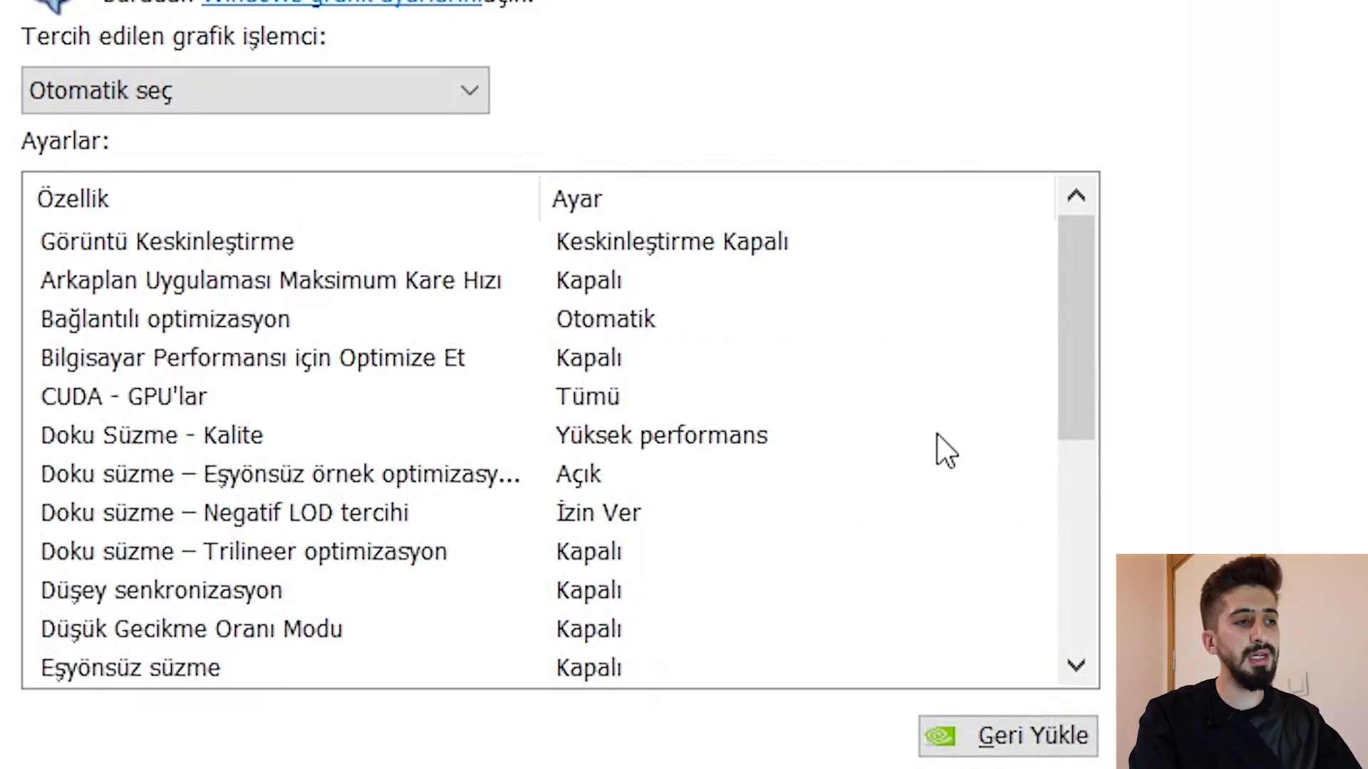
Step: Look over the list of 3D settings and close NVIDIA Denetim Masası
drag(1072, 353, 1078, 618)
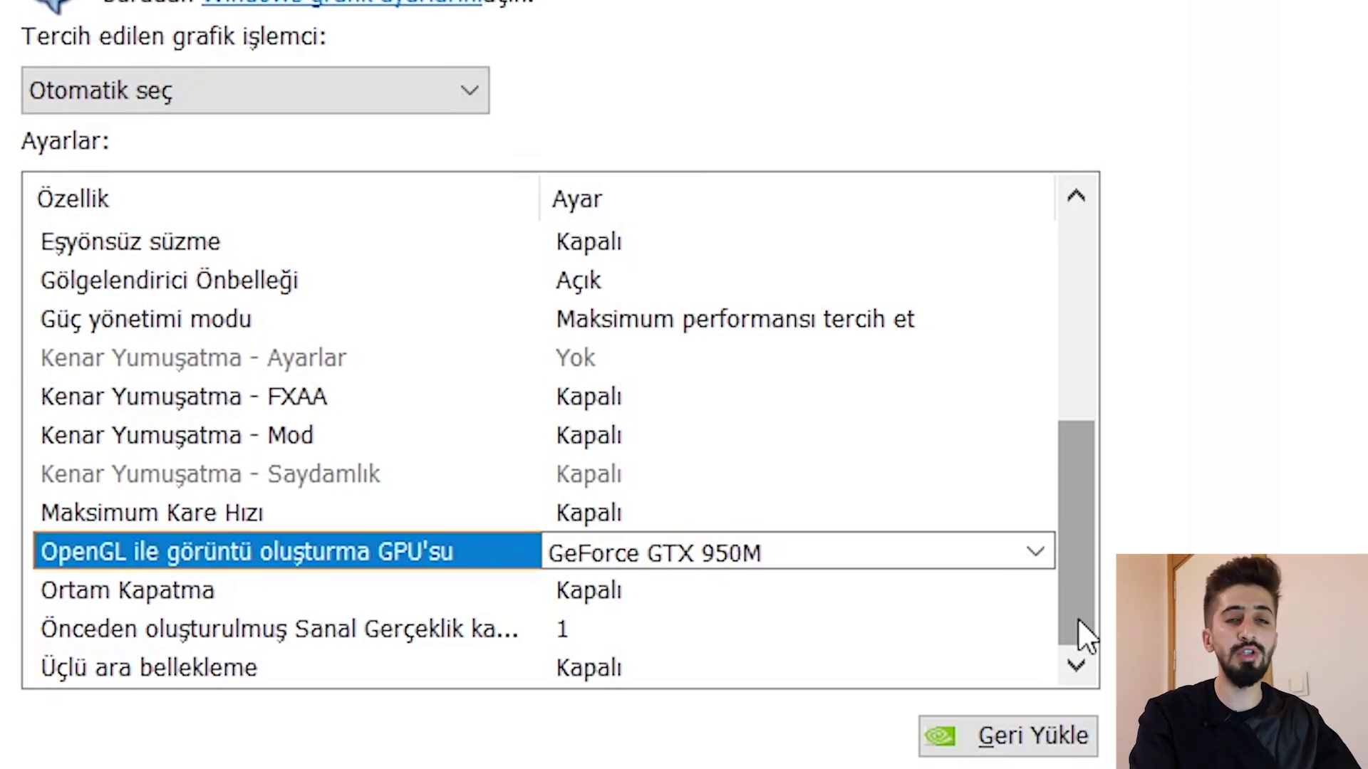
drag(1078, 618, 1062, 536)
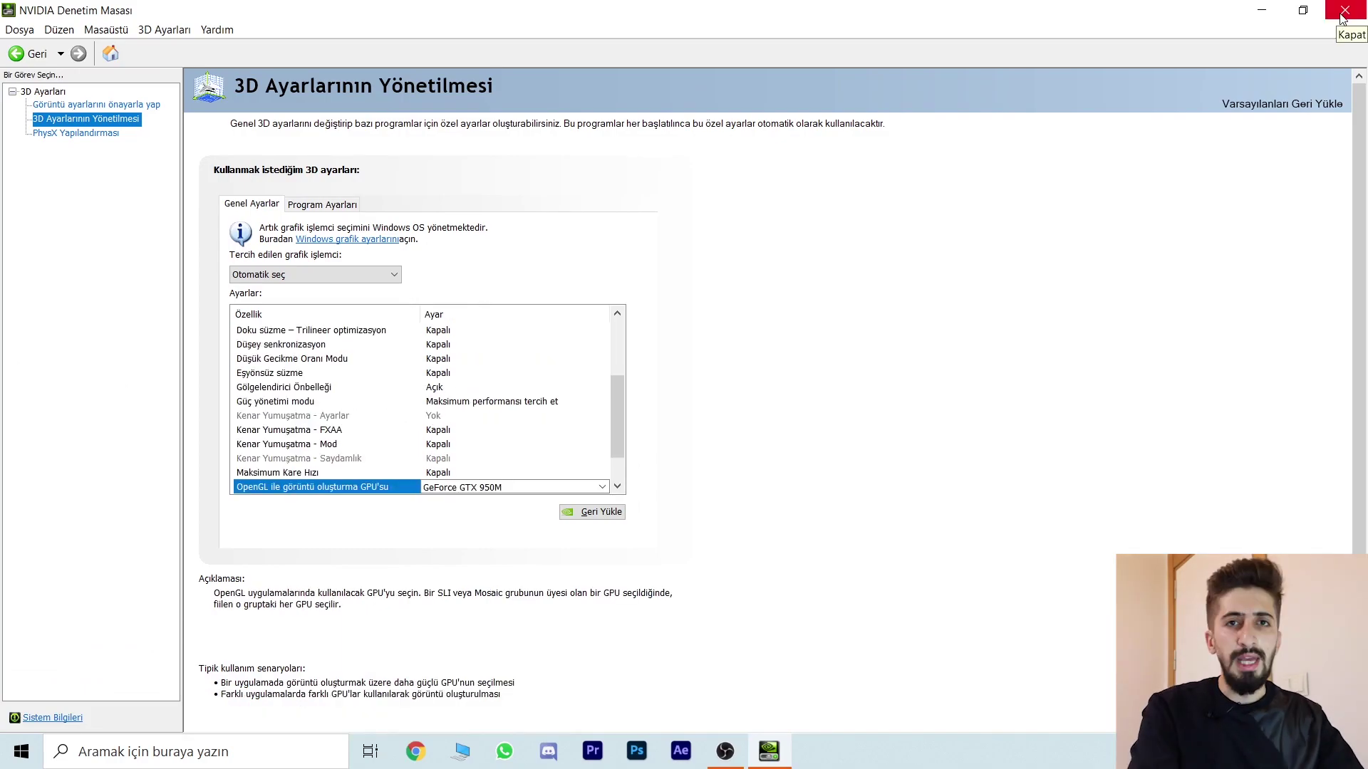
click(1342, 15)
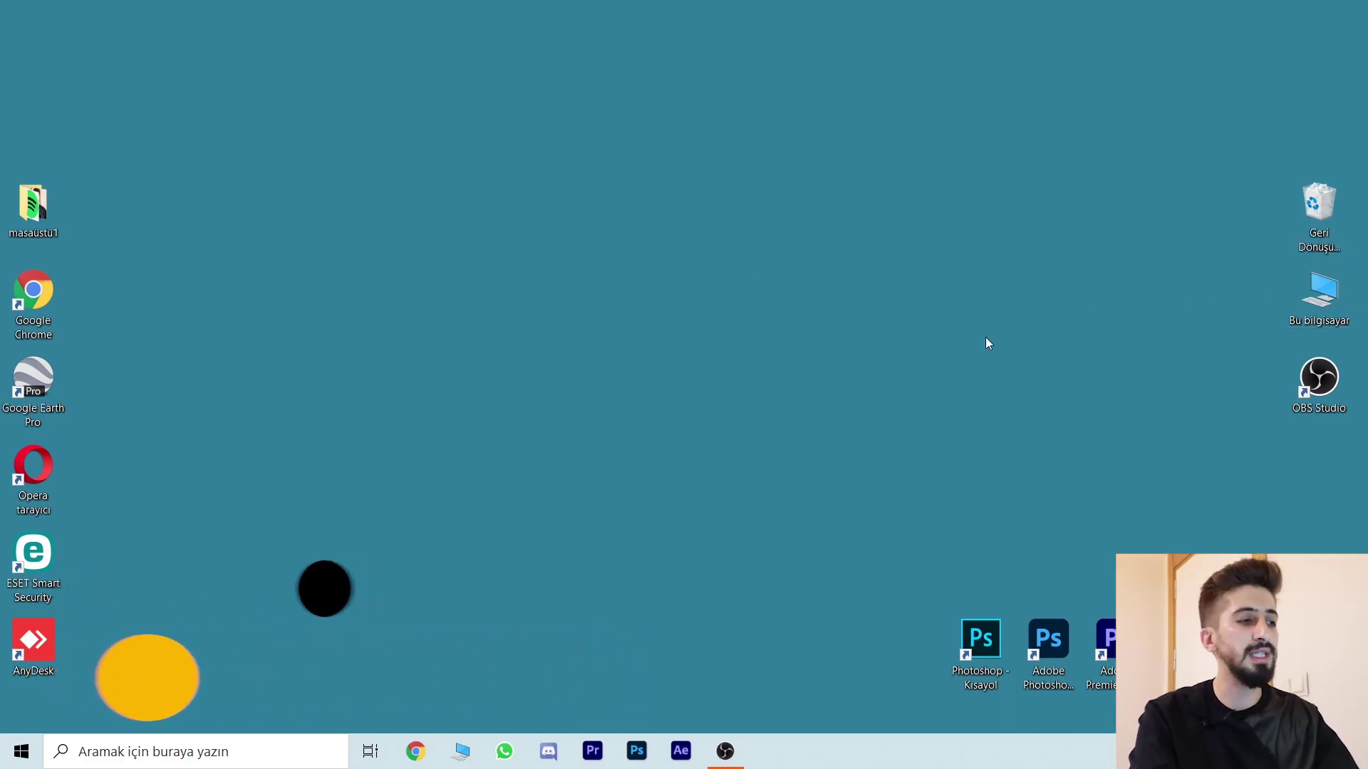
Step: Search Windows for aygıt and open Aygıt Yöneticisi
click(249, 746)
text(aygıt)
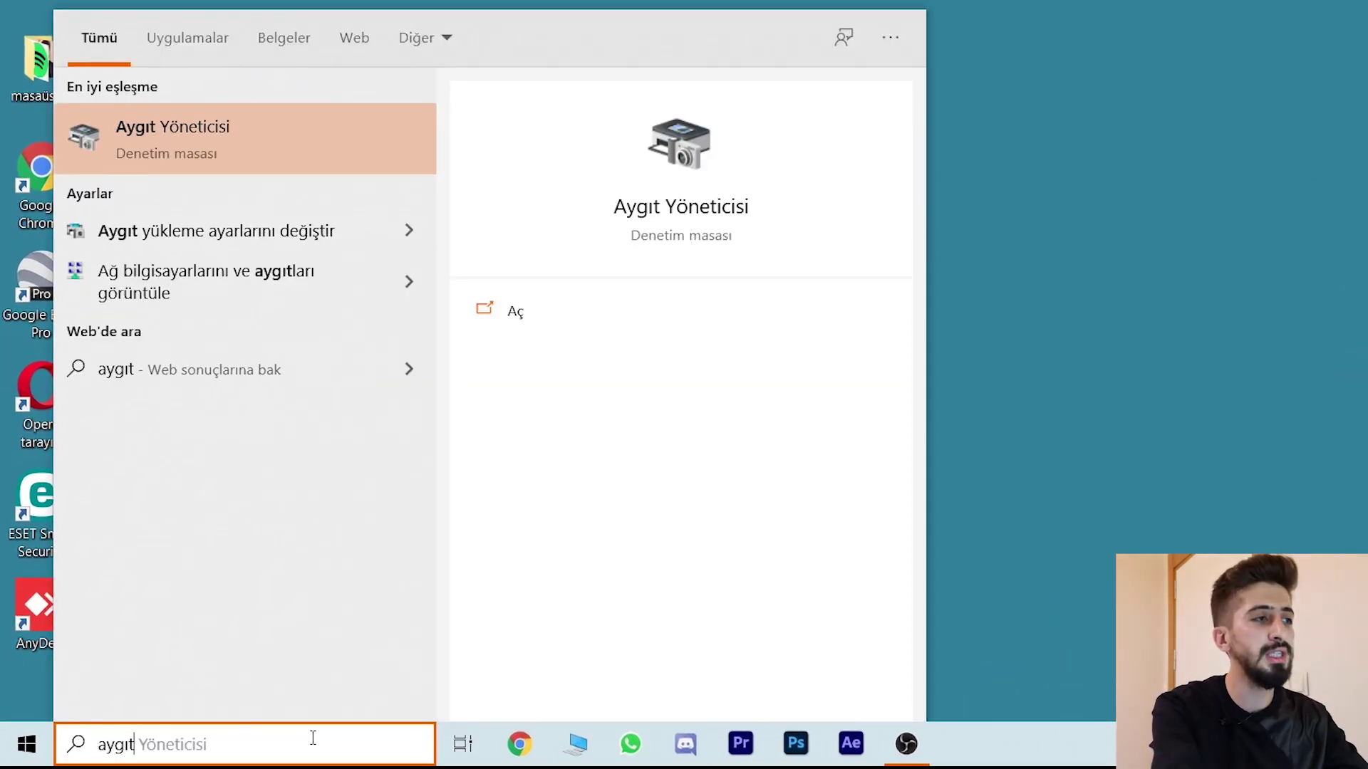
click(317, 130)
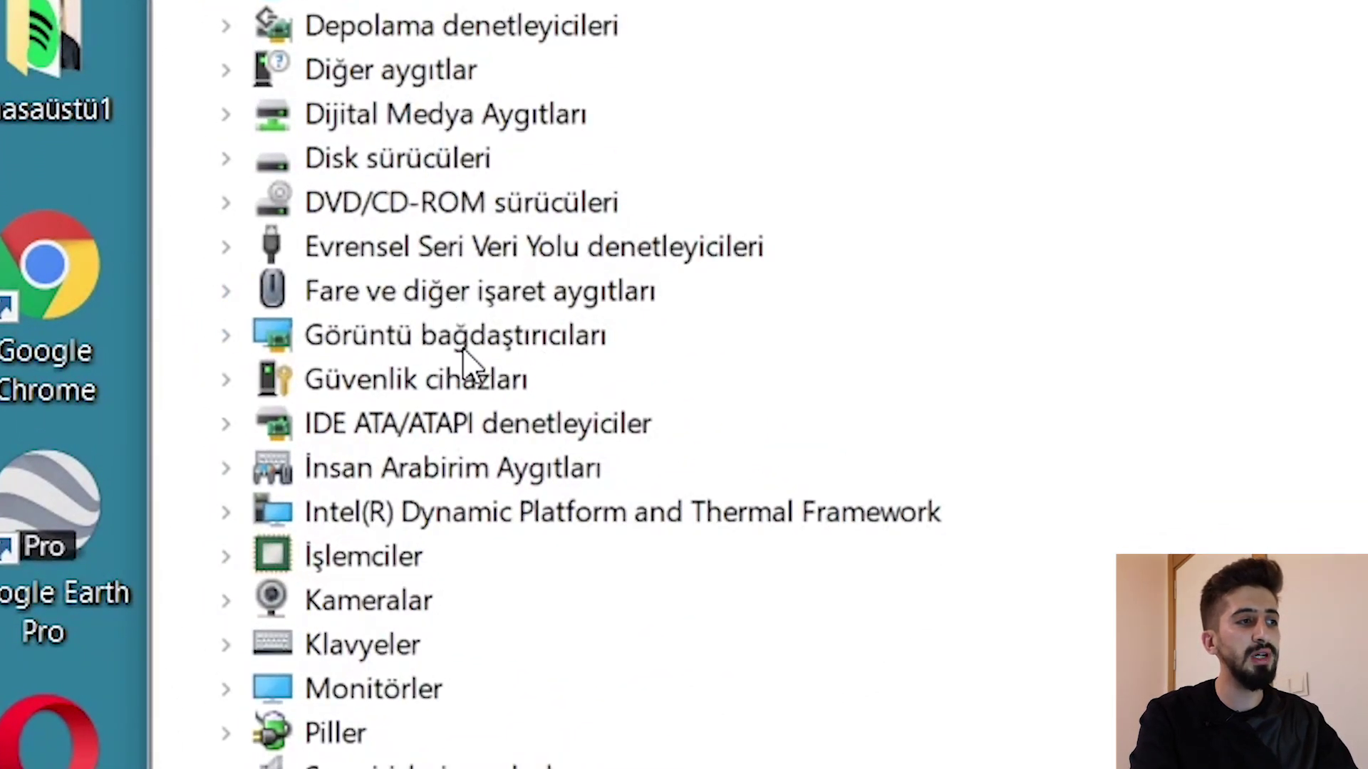
Step: Run an automatic driver update search for the NVIDIA GeForce GTX 950M under Görüntü bağdaştırıcıları
double_click(460, 342)
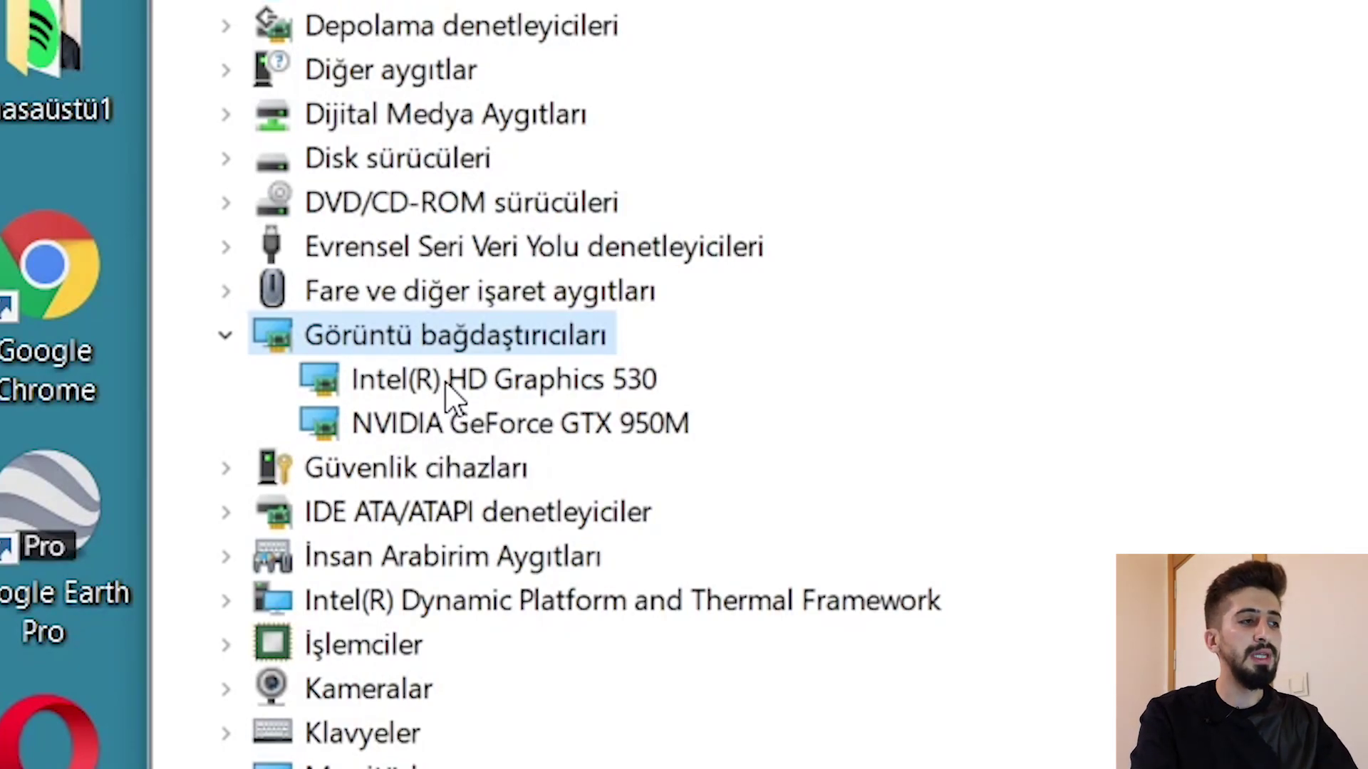
click(431, 433)
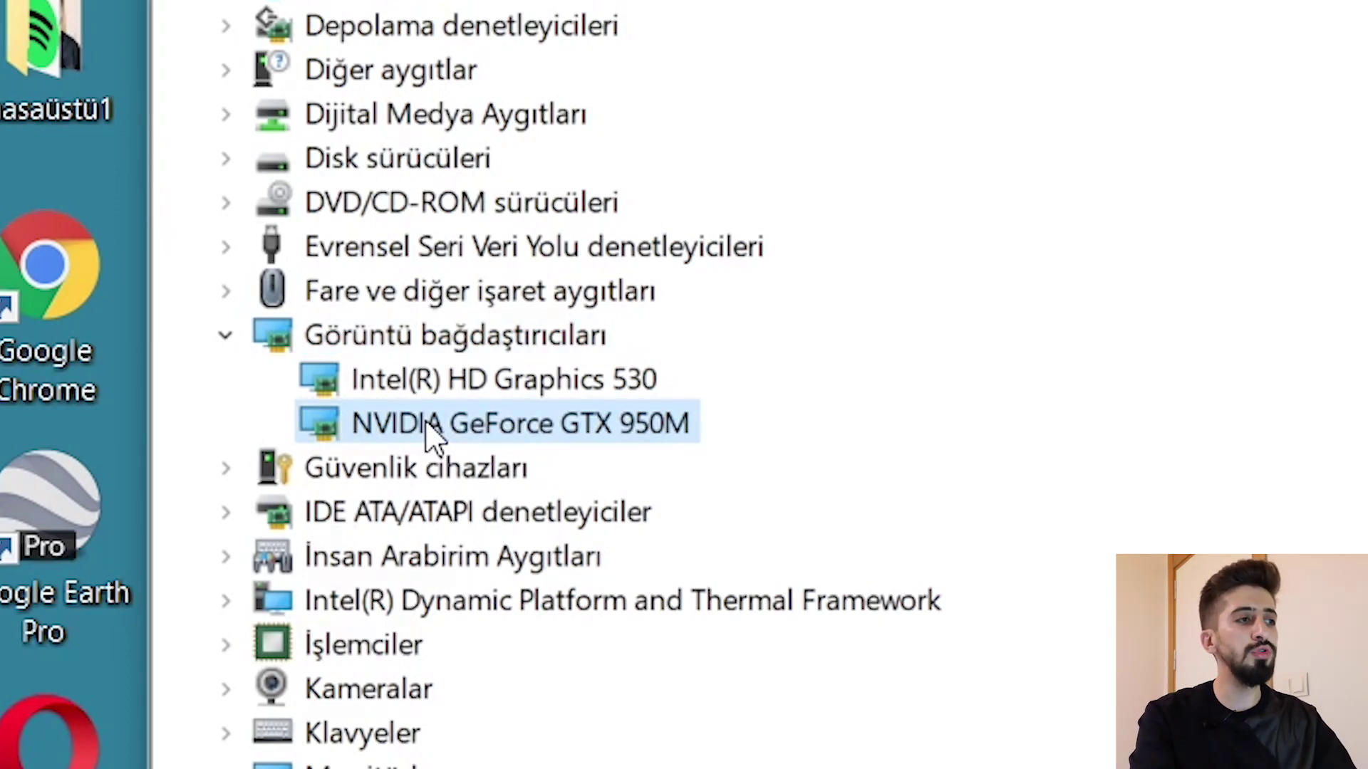
right_click(426, 421)
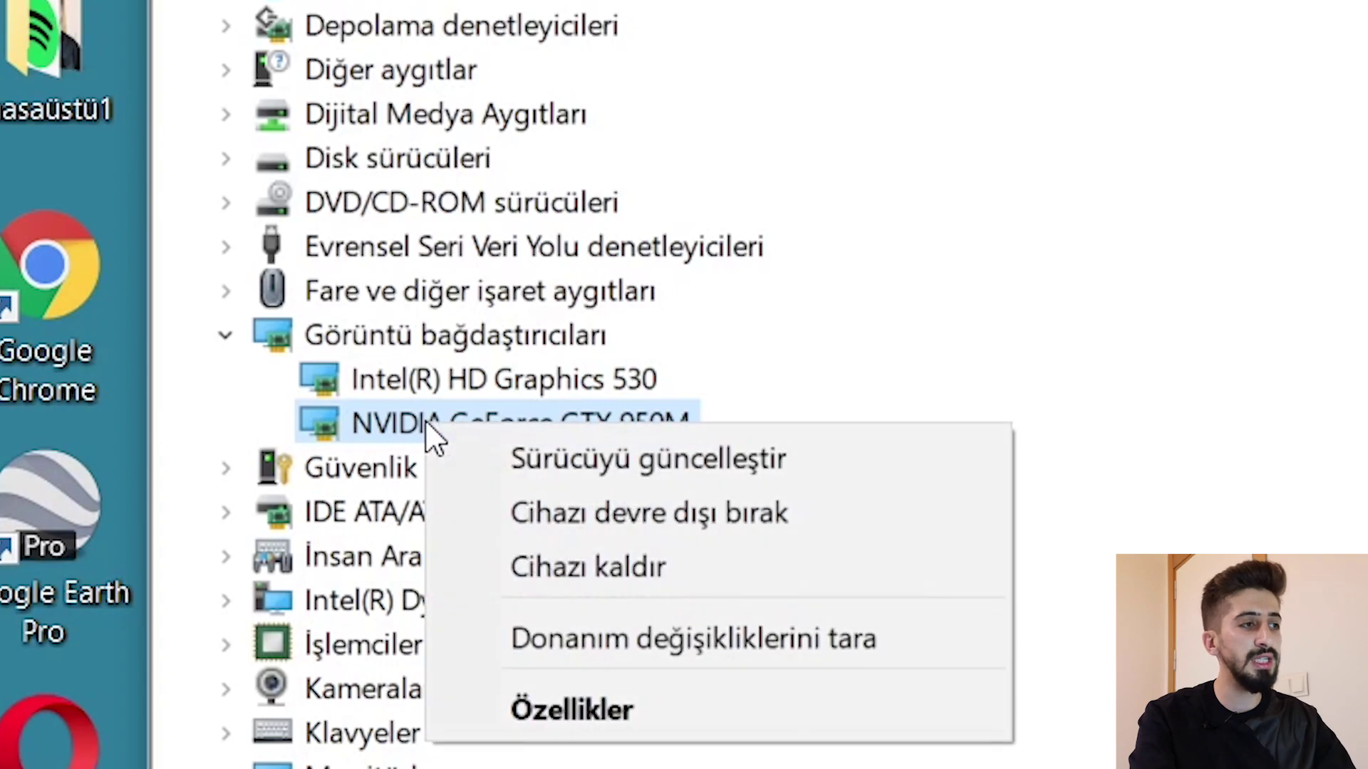
click(523, 460)
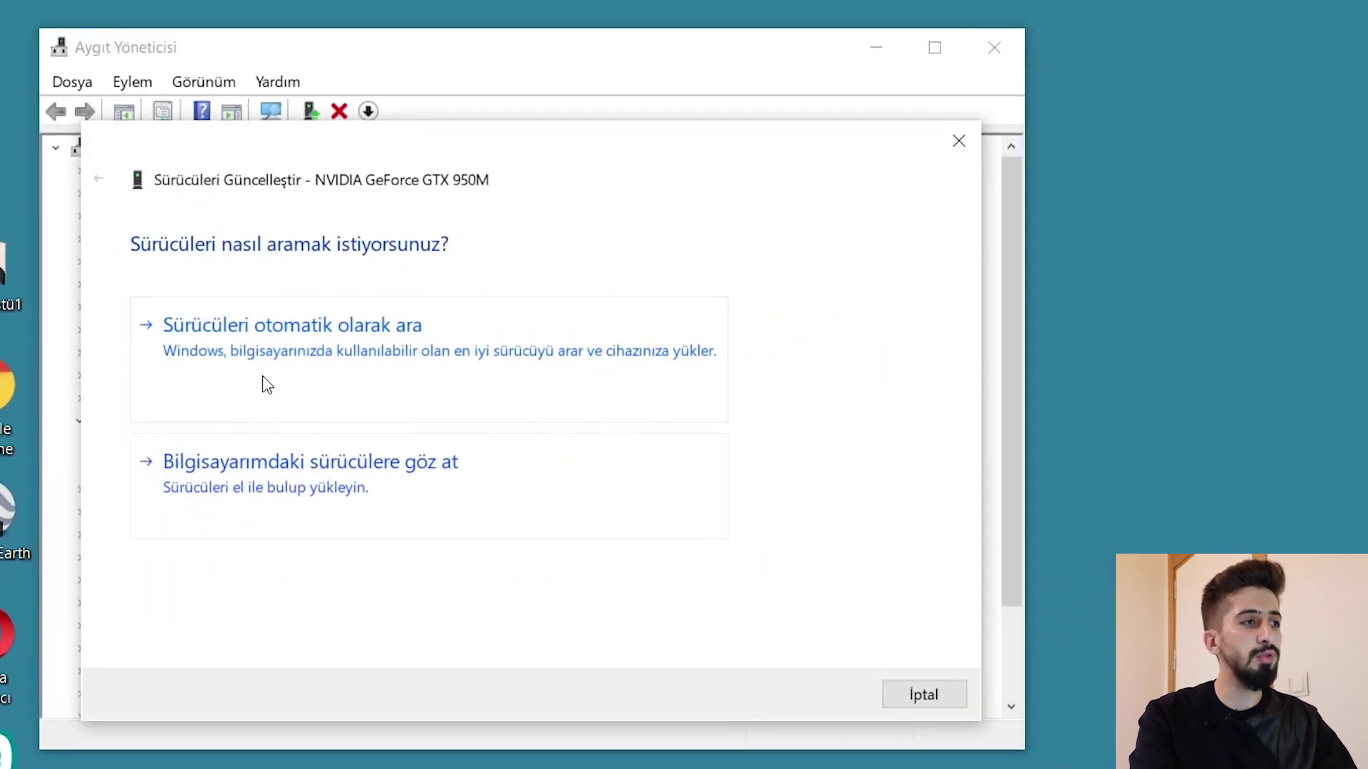
click(273, 376)
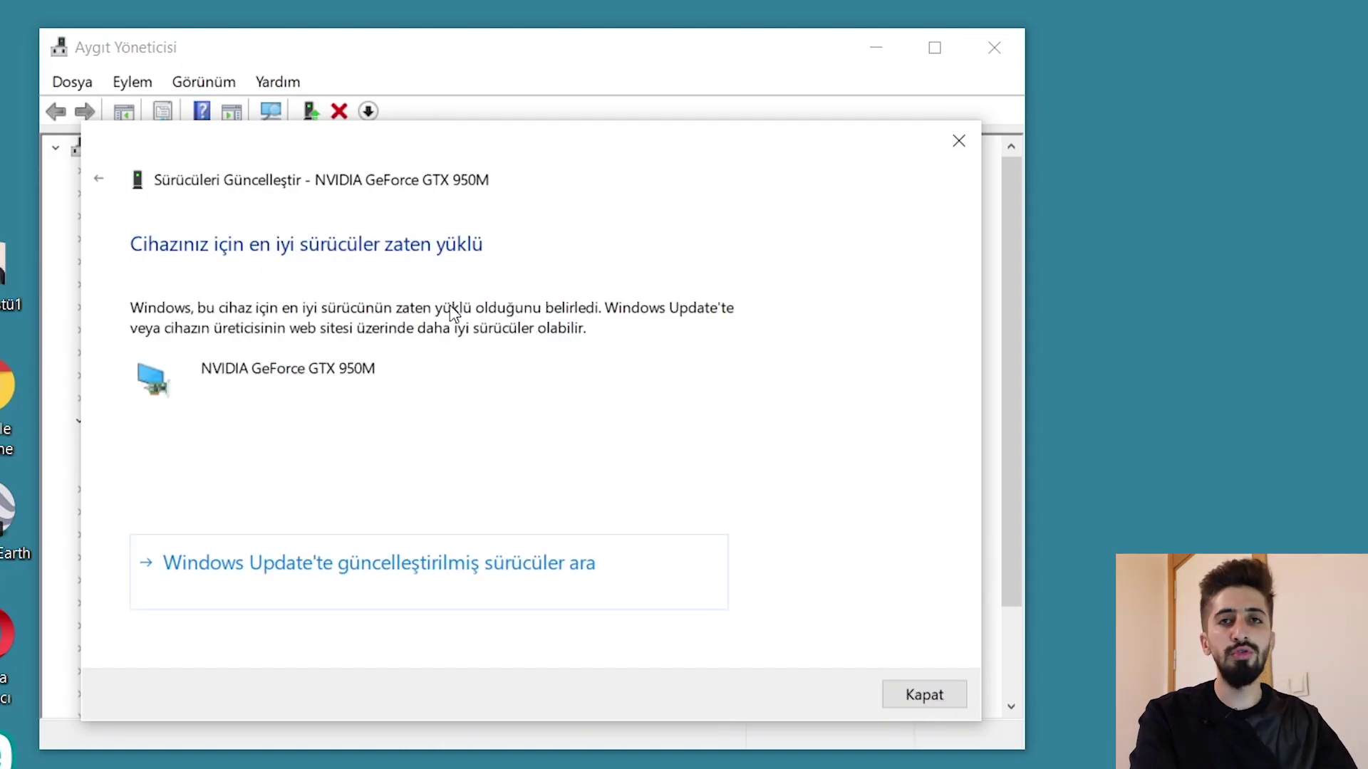
Step: Close the NVIDIA GeForce GTX 950M driver update dialog and Aygıt Yöneticisi
click(924, 695)
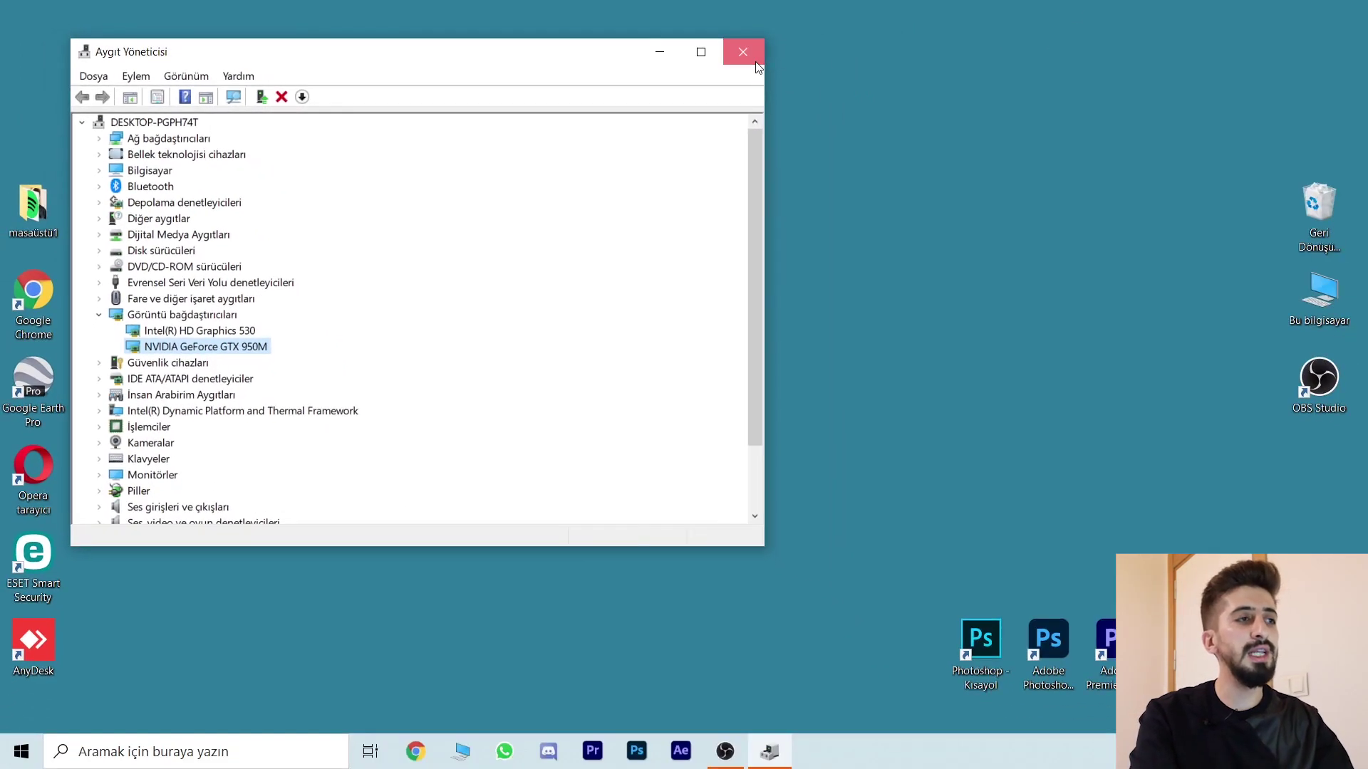
click(756, 63)
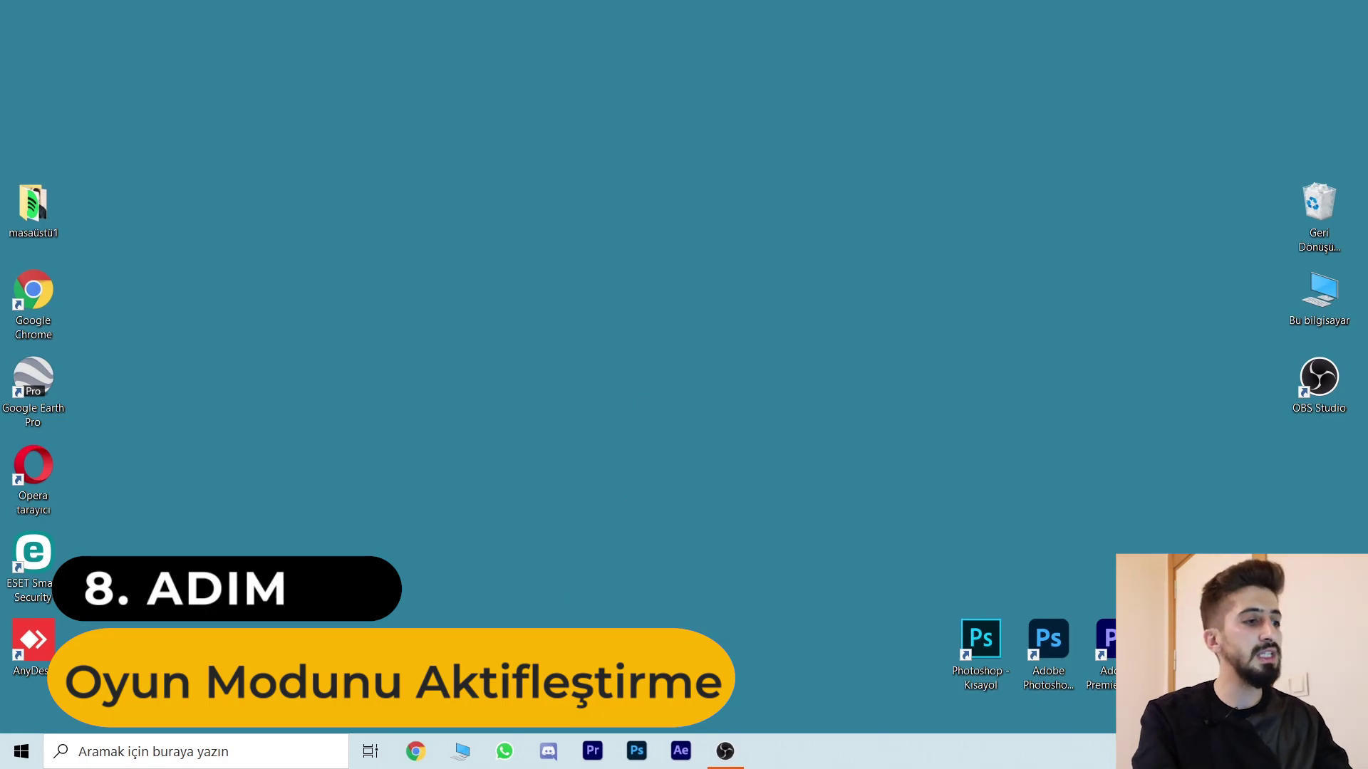
Step: Search Windows for oyun, open Oyun Modu ayarları, and switch Oyun Modu off and back on
click(286, 742)
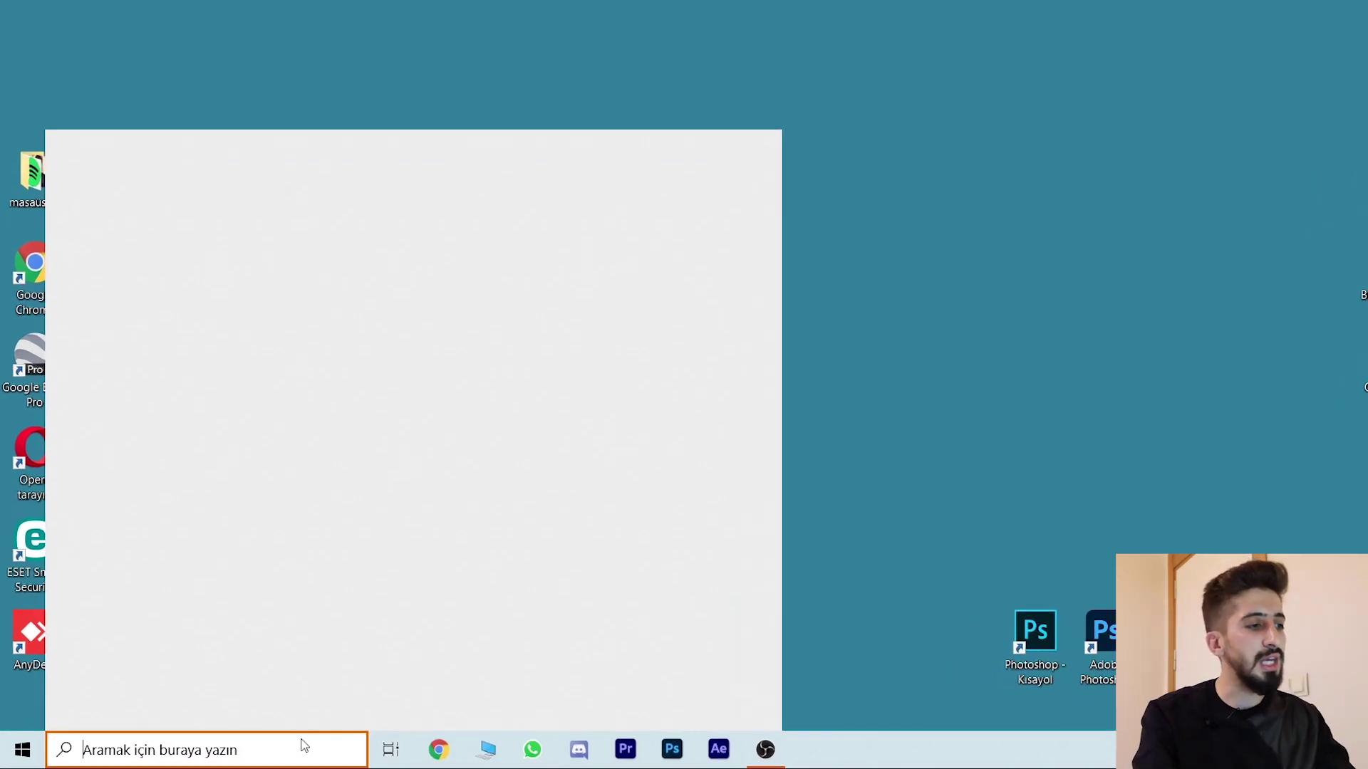
text(oyun)
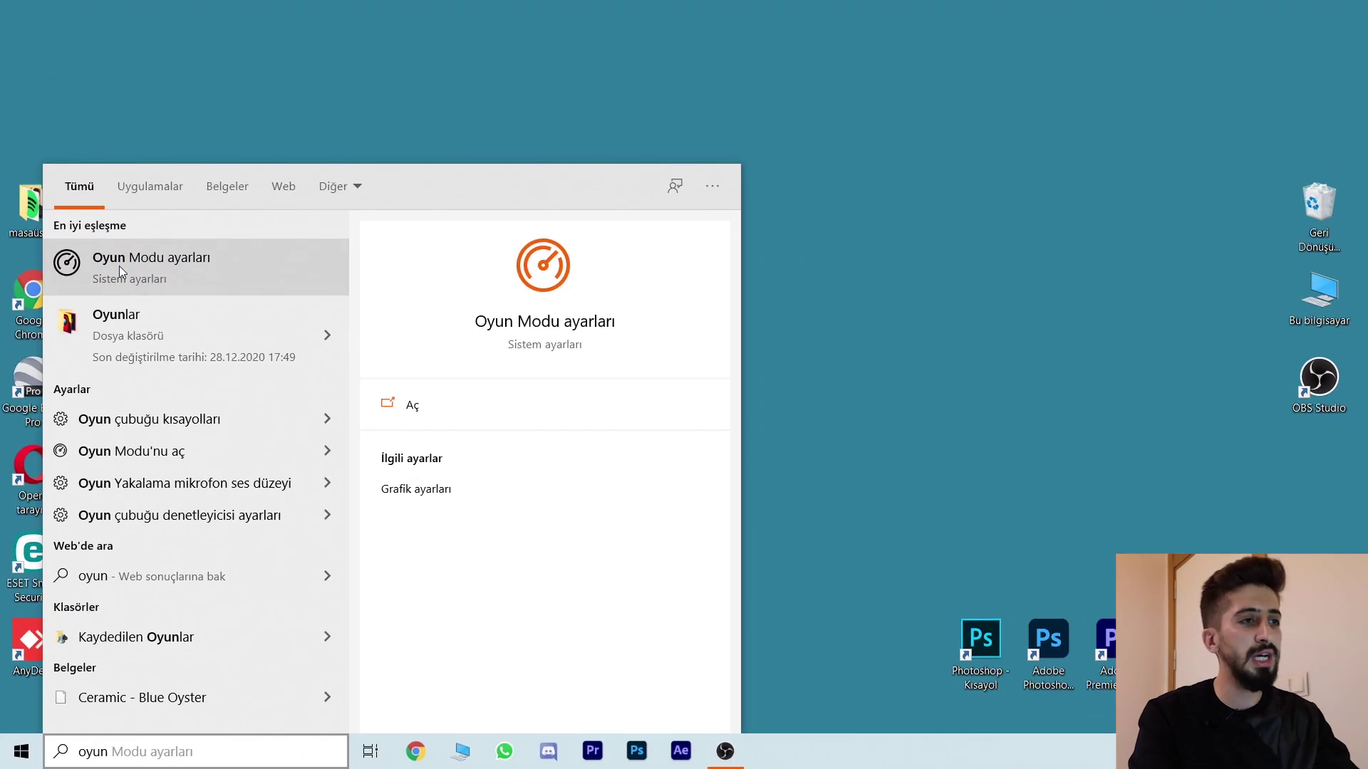
click(118, 266)
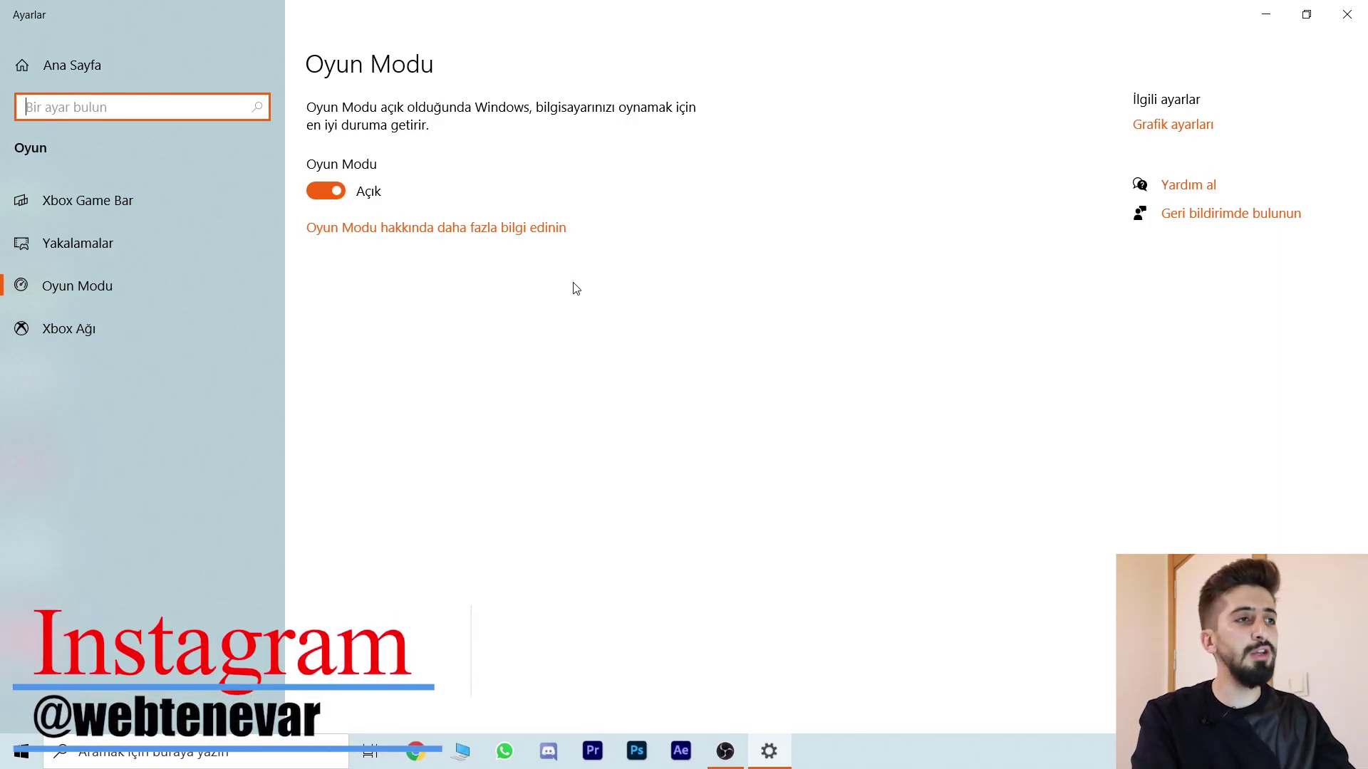
click(326, 191)
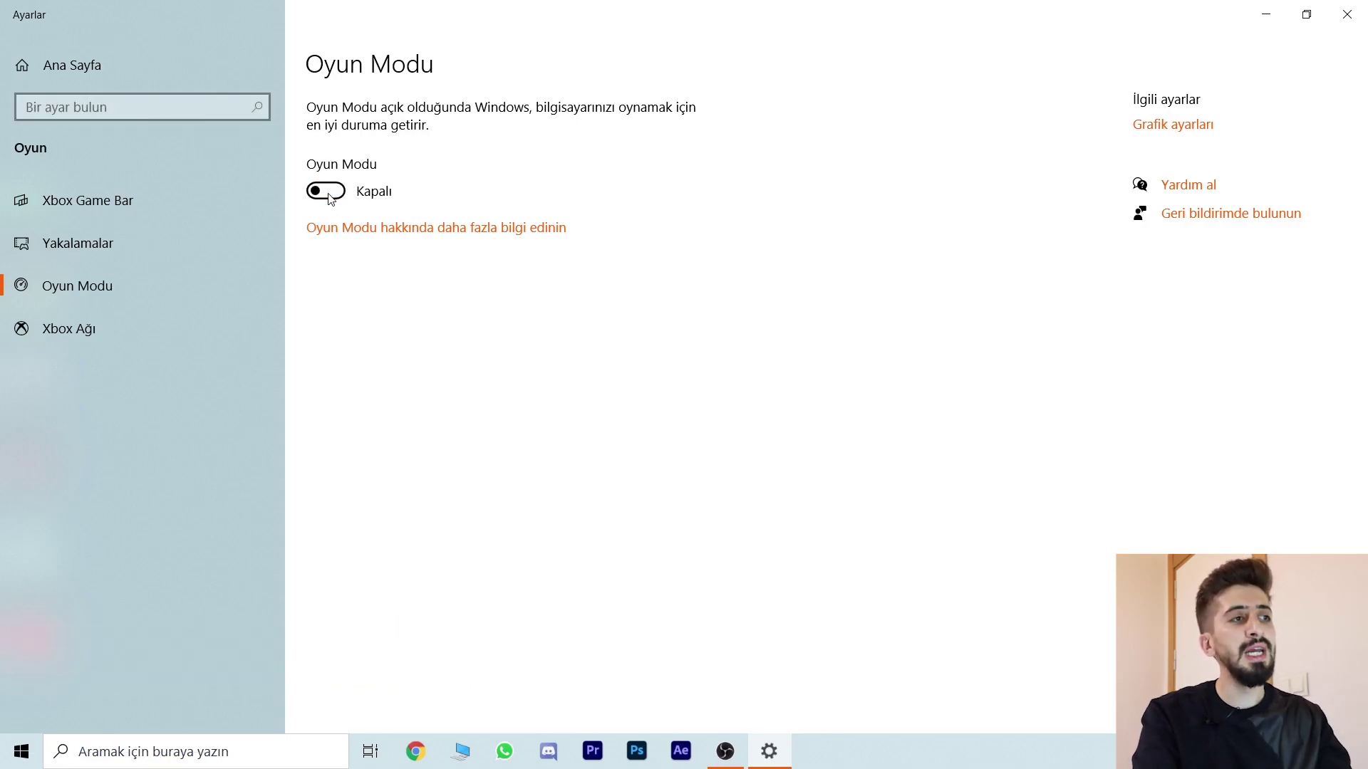
click(330, 187)
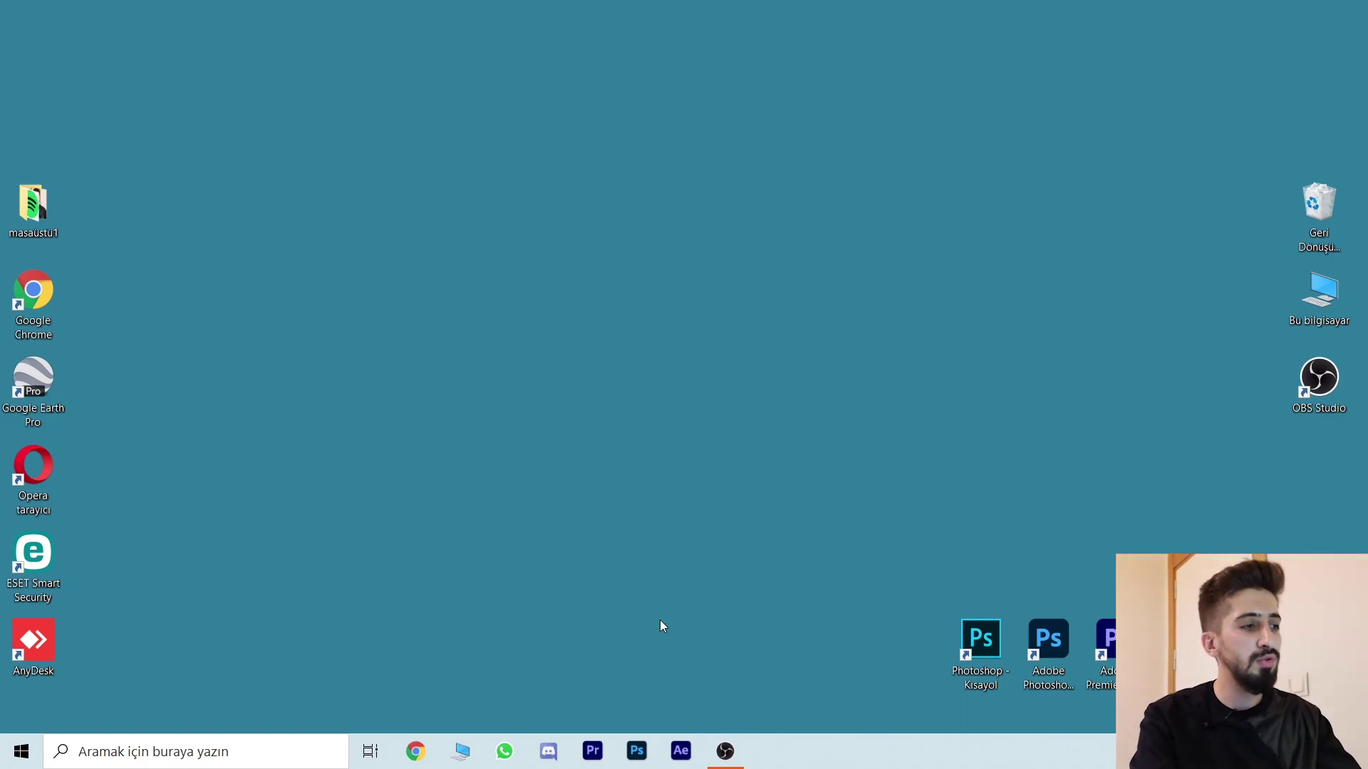
Step: Search Windows for geçici, open Geçici dosyaları sil, and go to the Geçici dosyalar list for the C: drive
click(183, 749)
text(geçici)
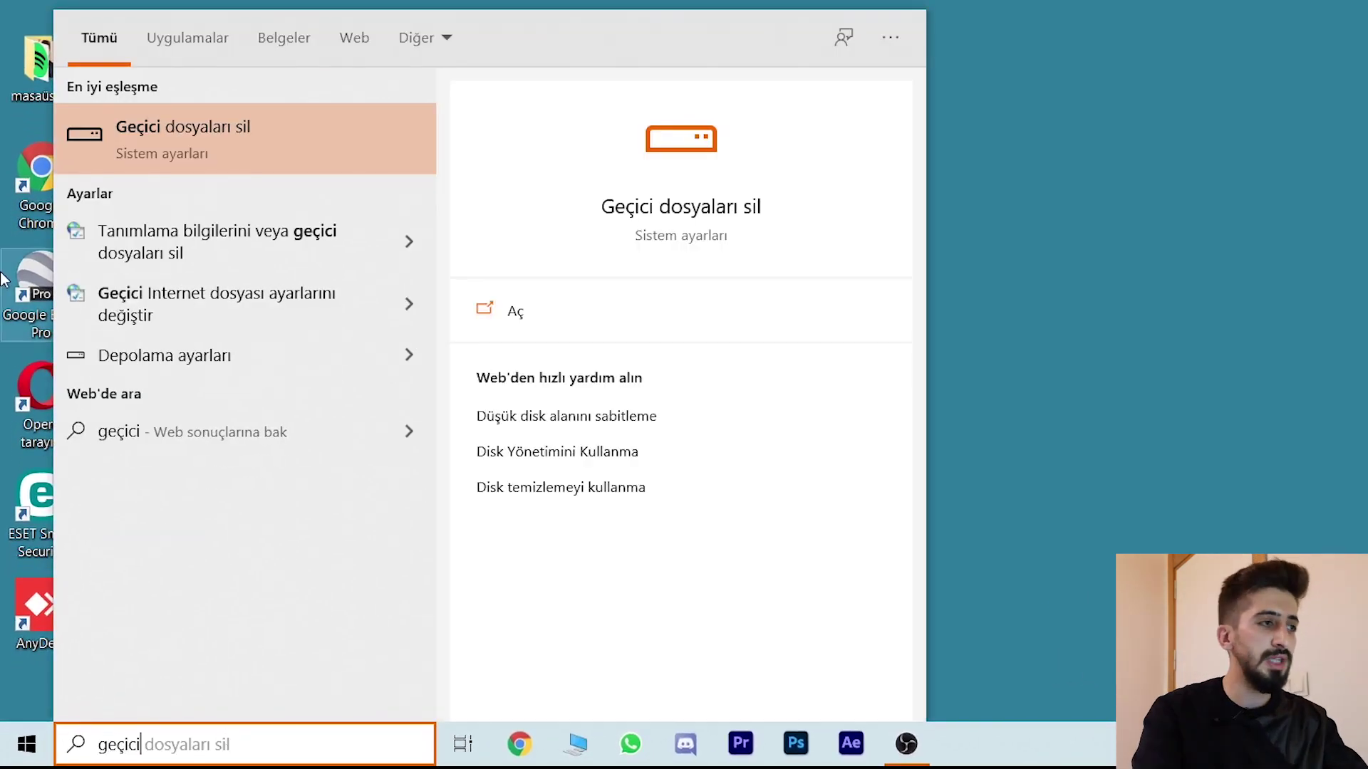
click(198, 147)
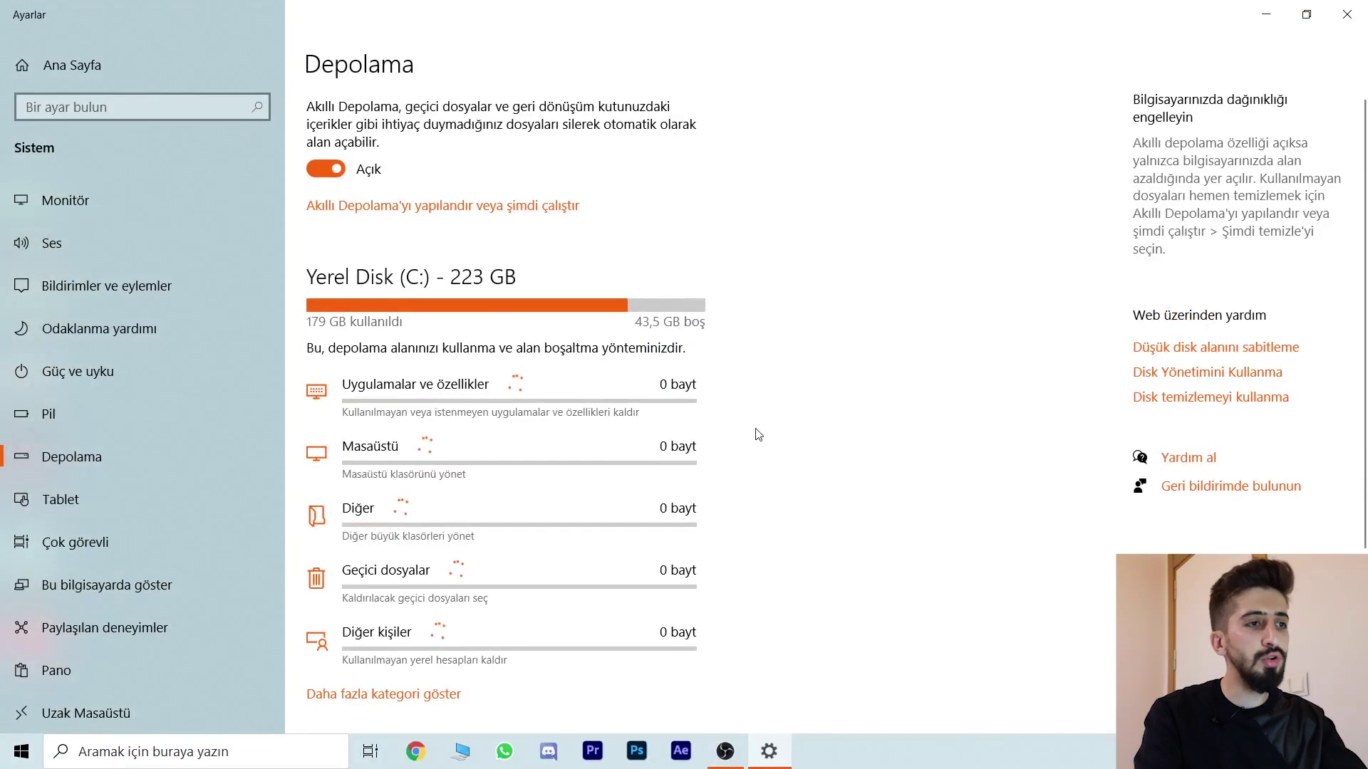
scroll(504, 220, down, 1)
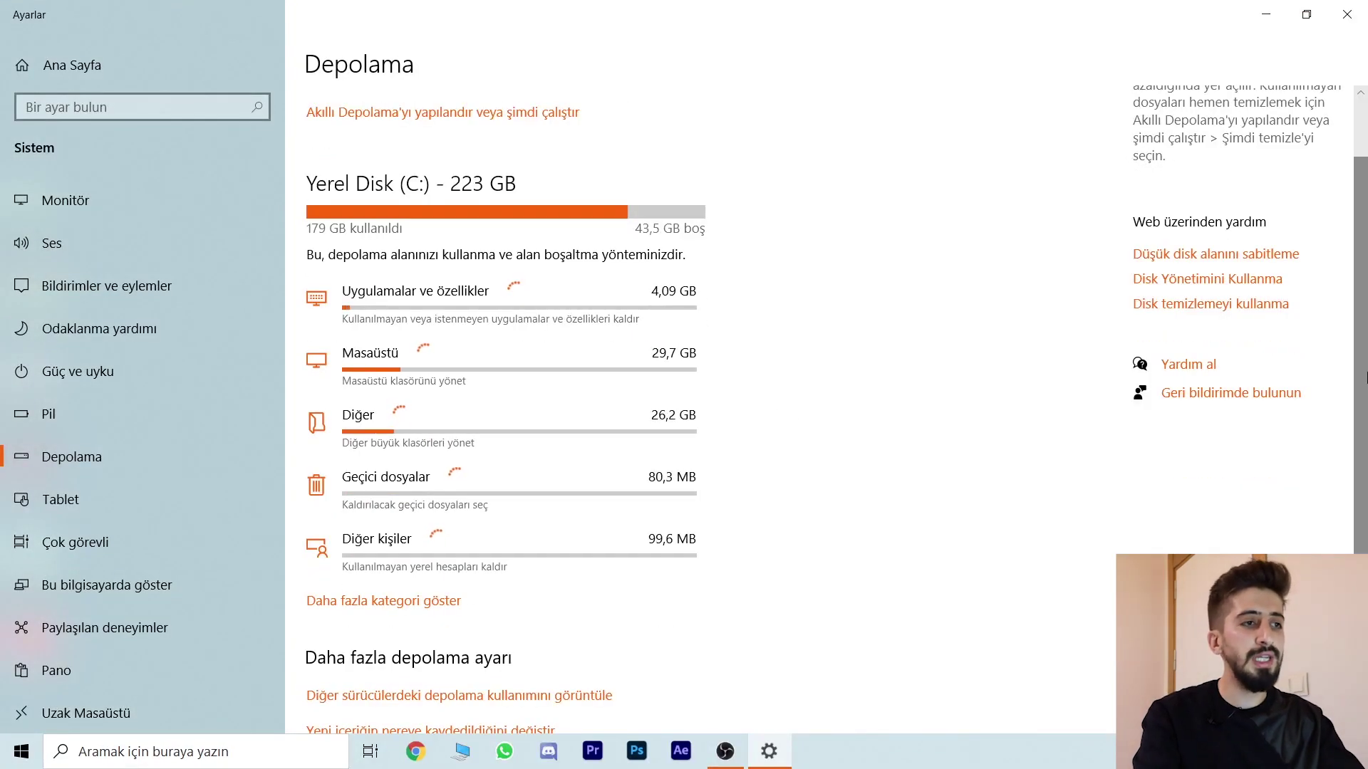
click(596, 481)
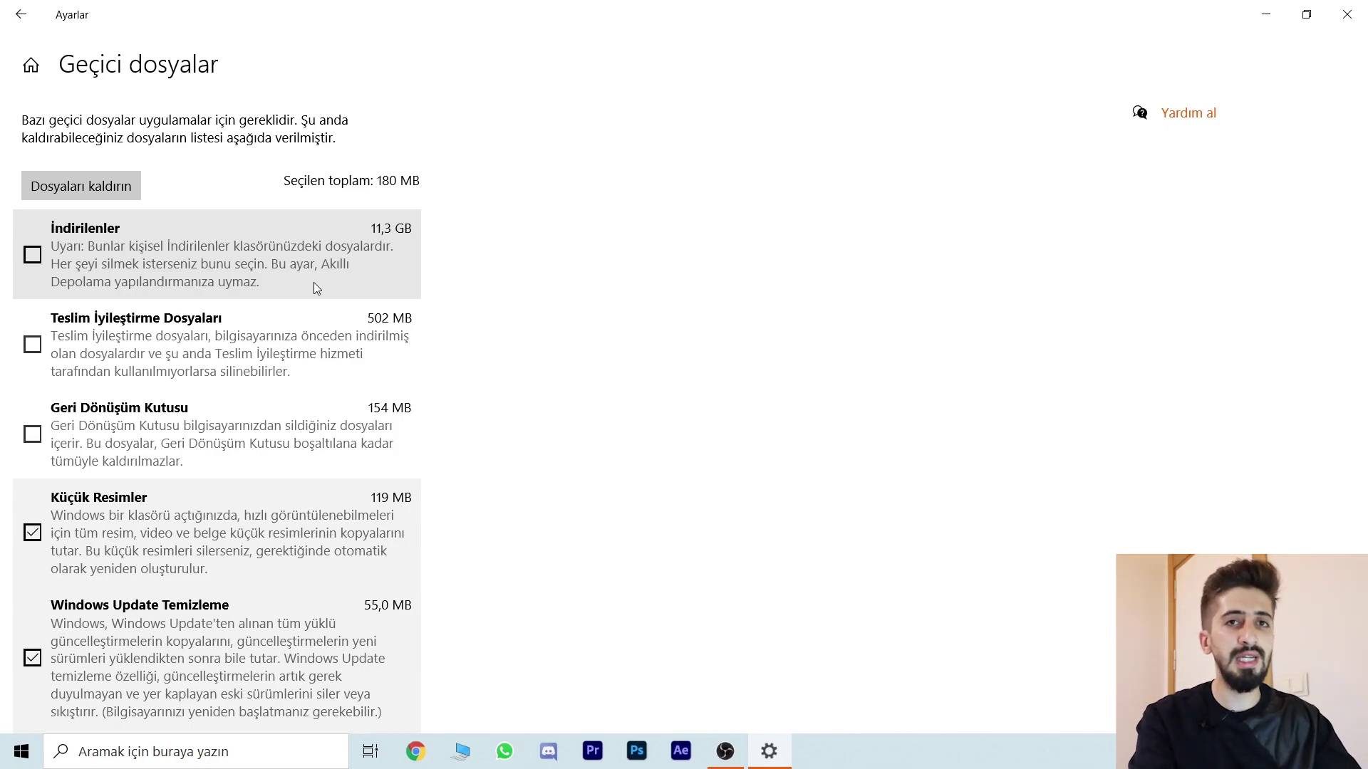
Step: Add Teslim İyileştirme Dosyaları and Geri Dönüşüm Kutusu to the selected temporary files and remove all selected files
click(135, 340)
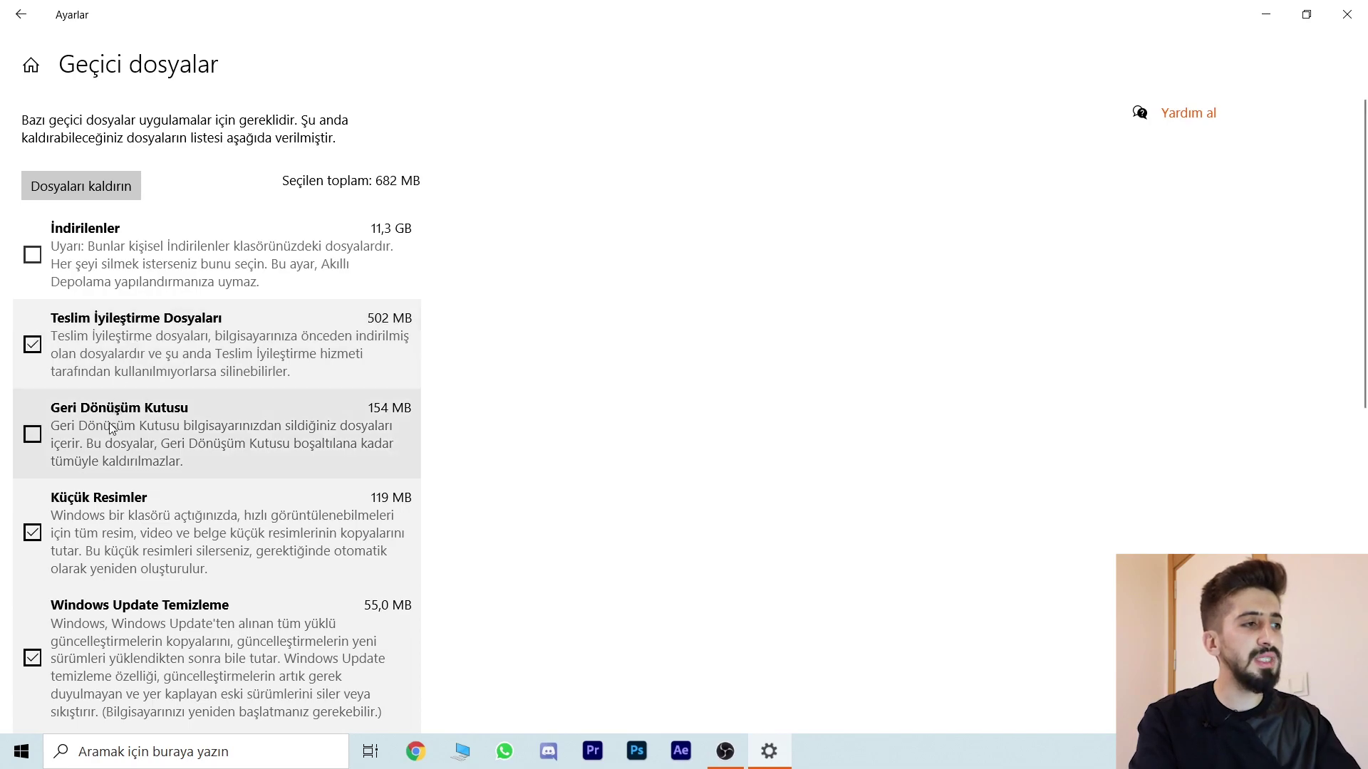
click(111, 428)
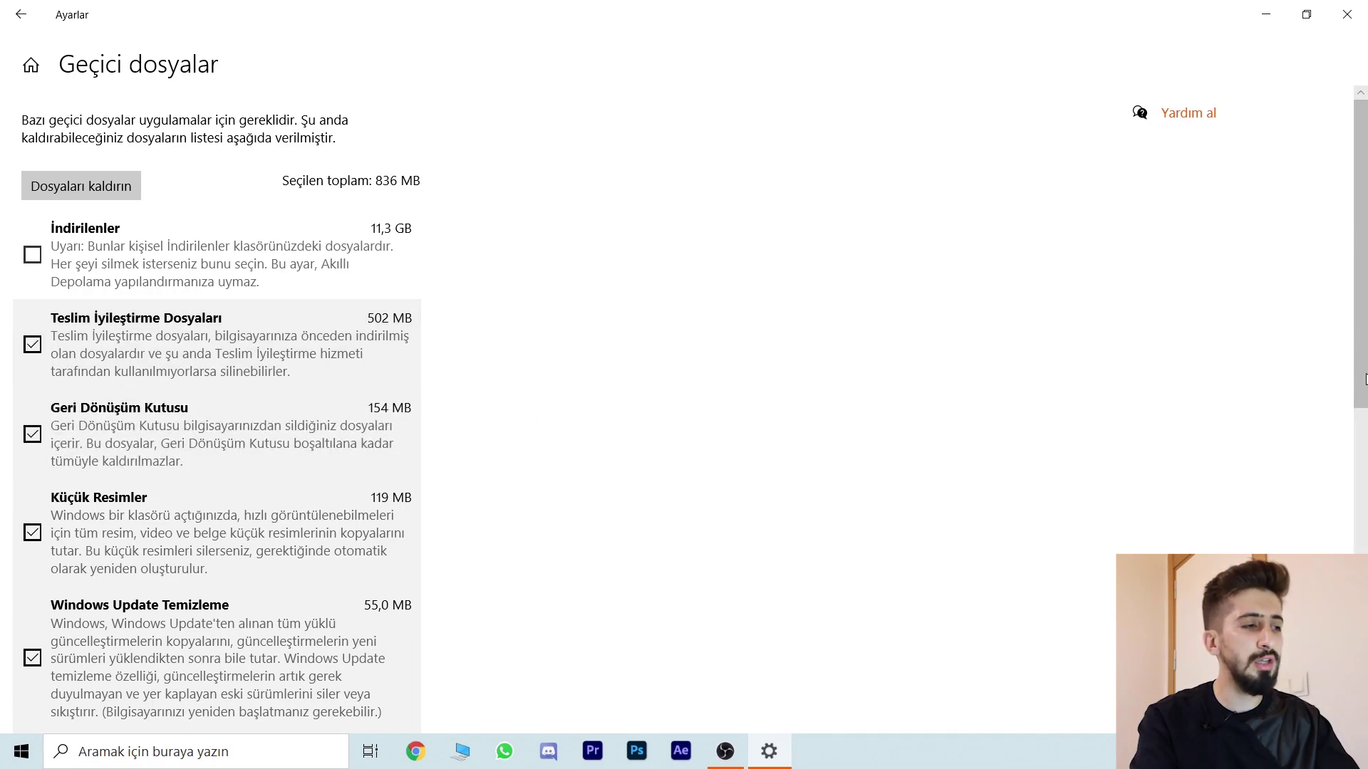
scroll(1360, 399, down, 3)
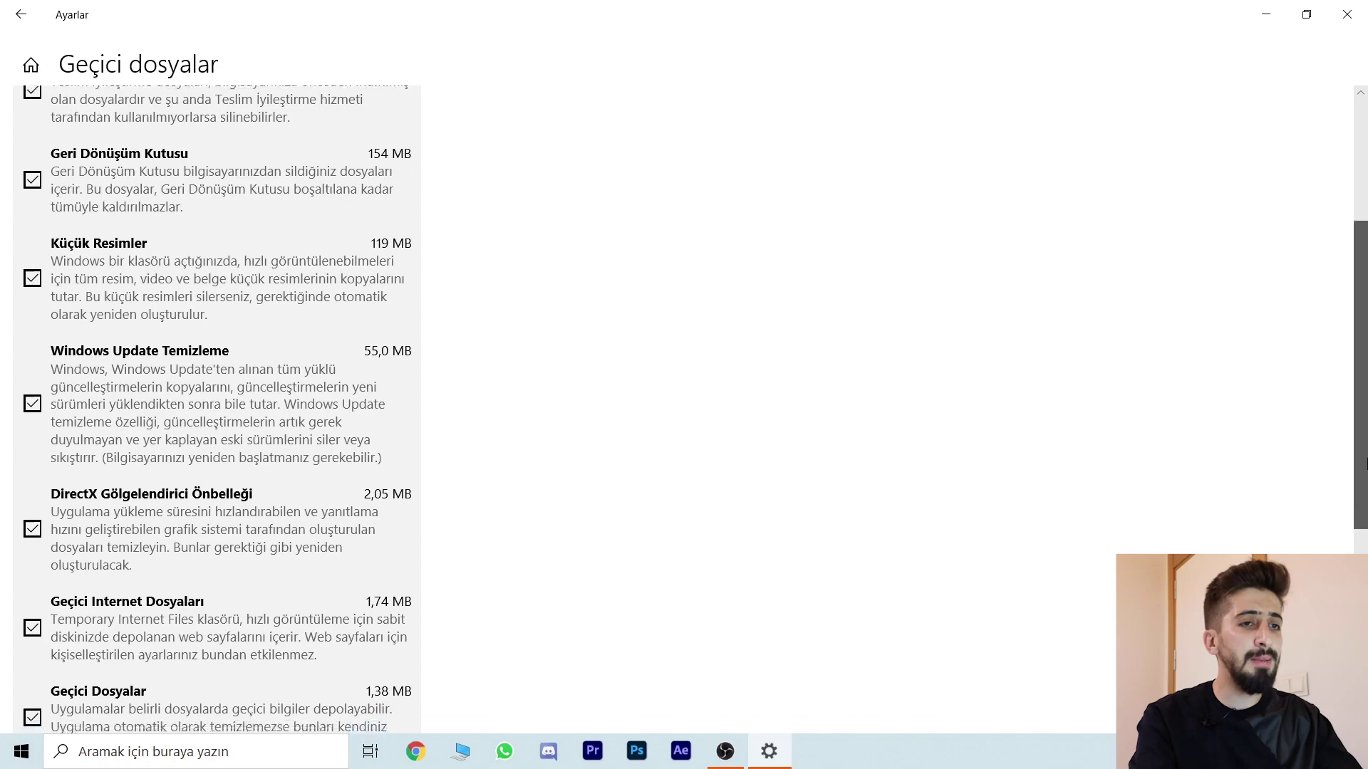
scroll(568, 461, down, 5)
scroll(1364, 292, up, 10)
click(99, 188)
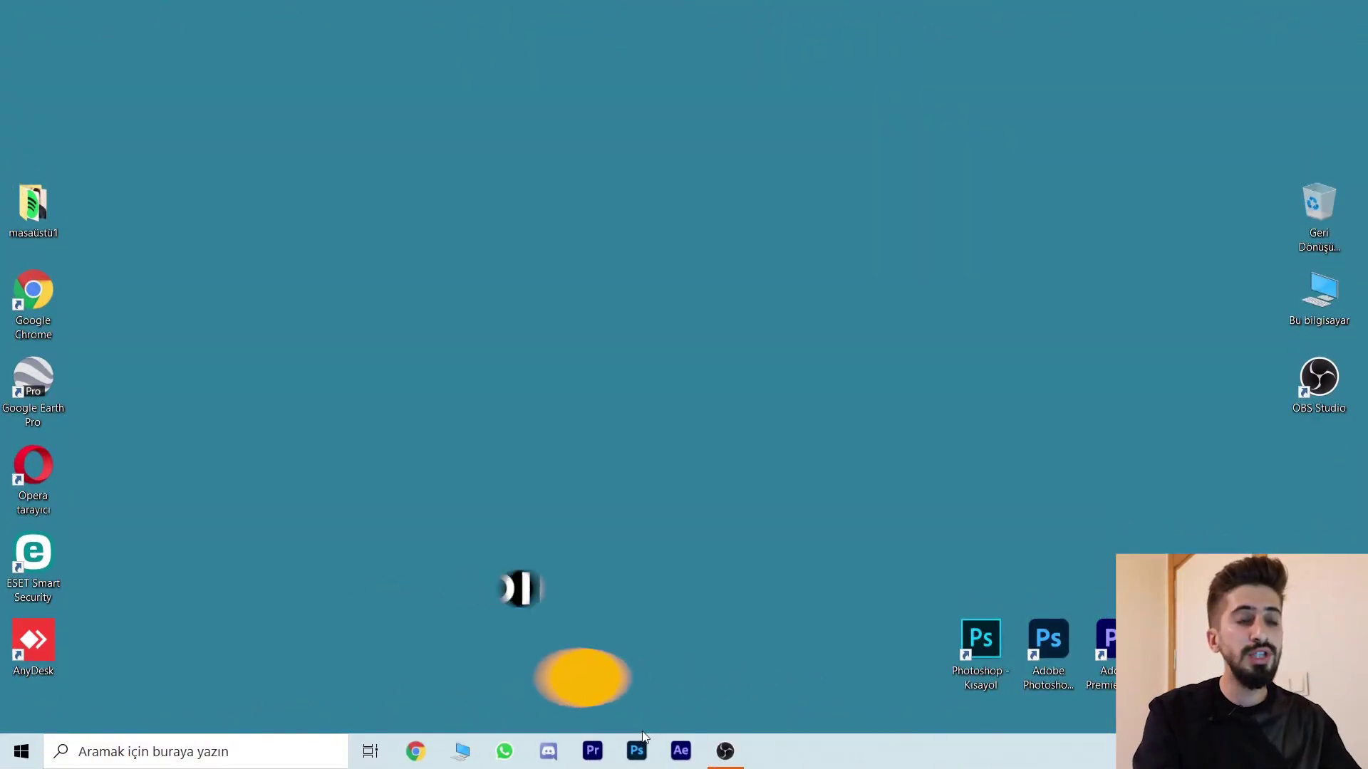
Step: Search Windows for sistem, open Sistem Yapılandırması, and hide all Microsoft services in the Hizmetler list
click(304, 754)
text(sistem)
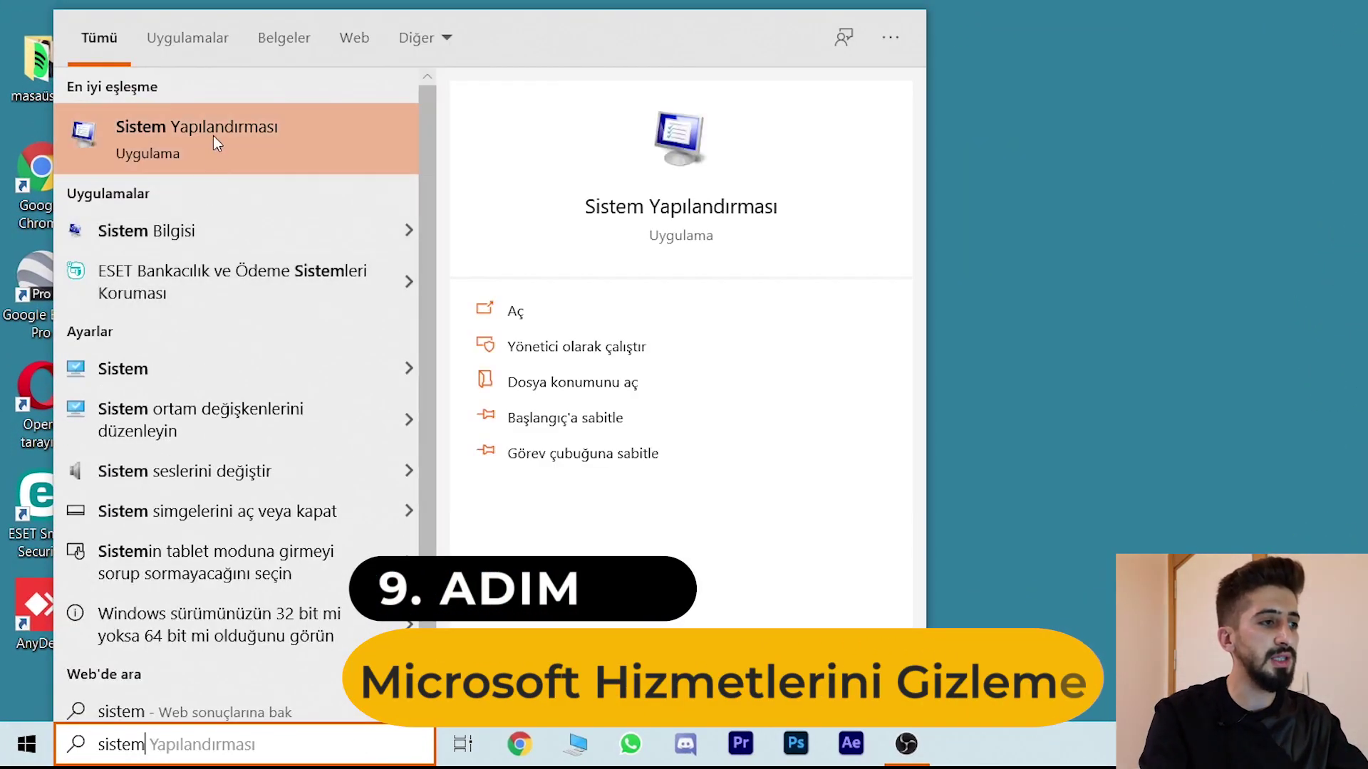
click(215, 130)
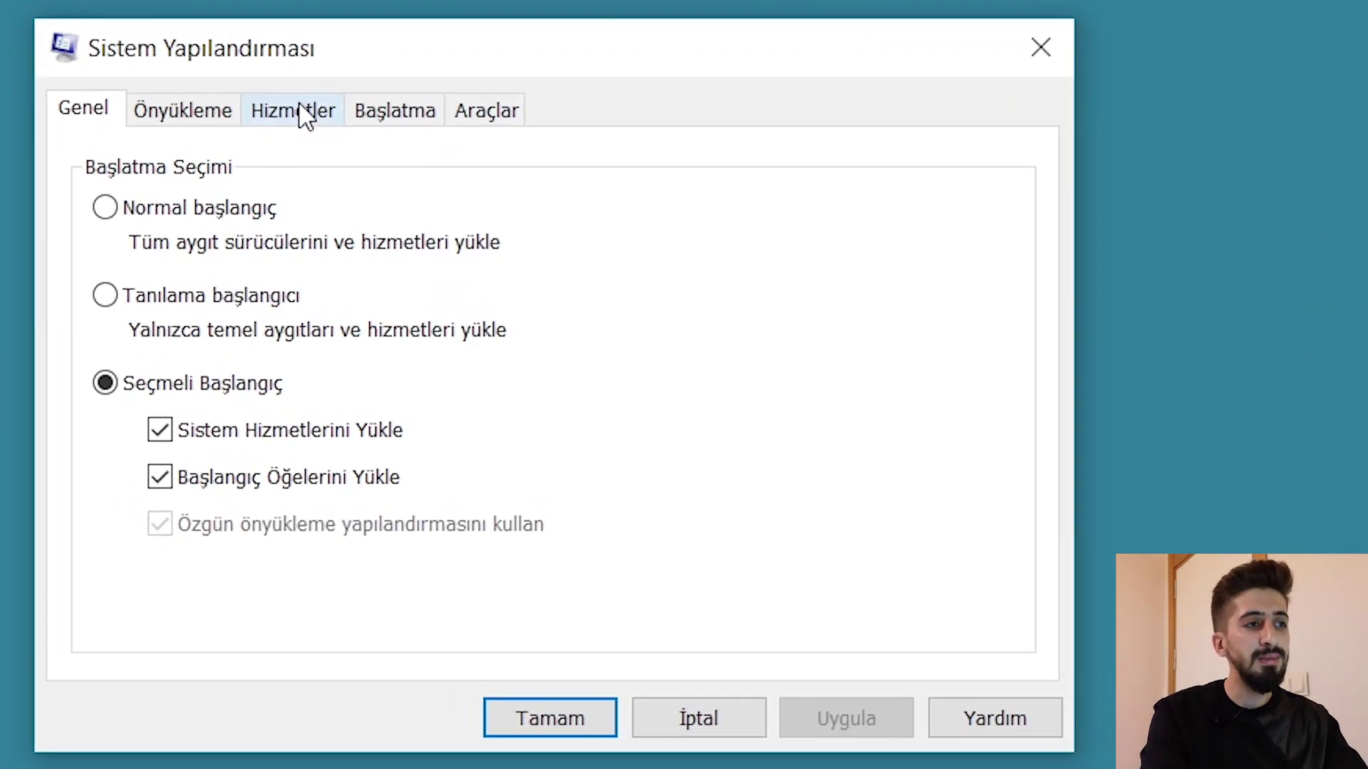
click(469, 190)
drag(939, 243, 943, 296)
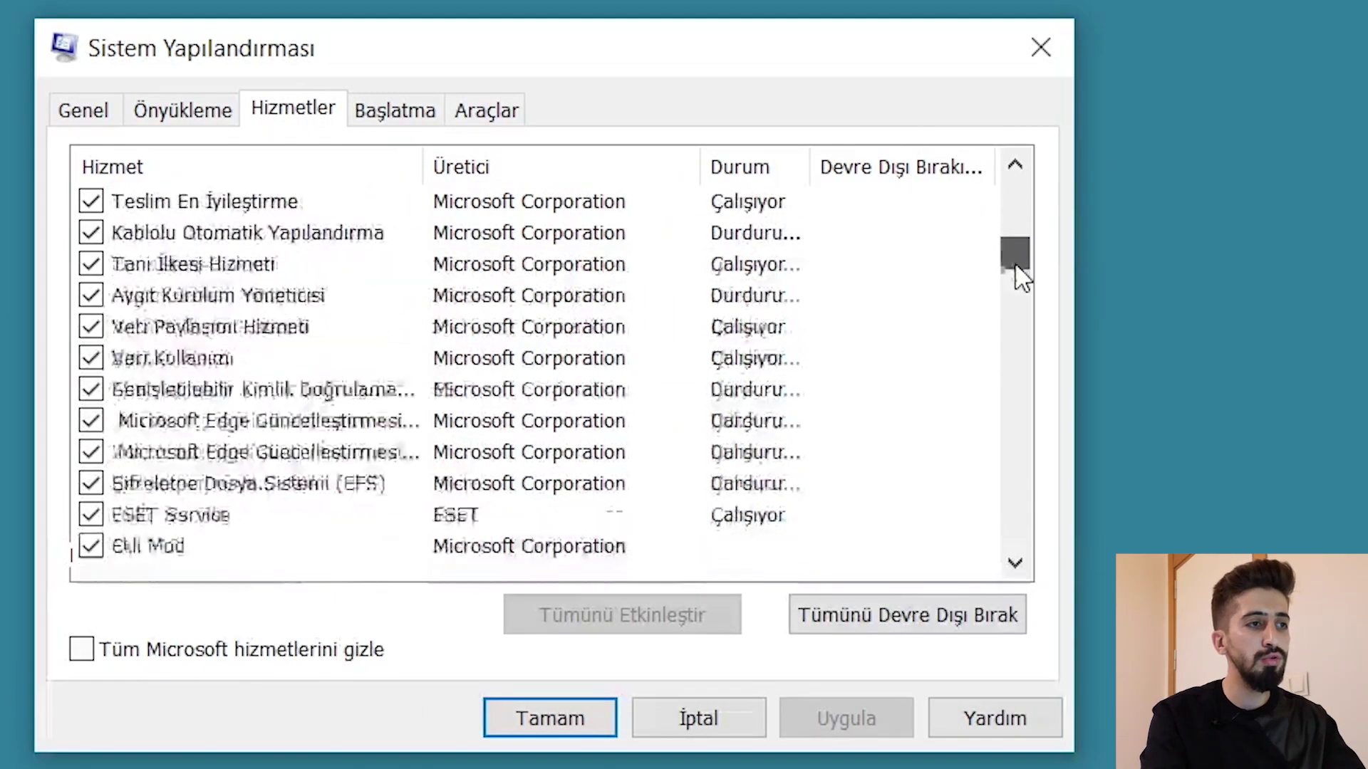
click(228, 666)
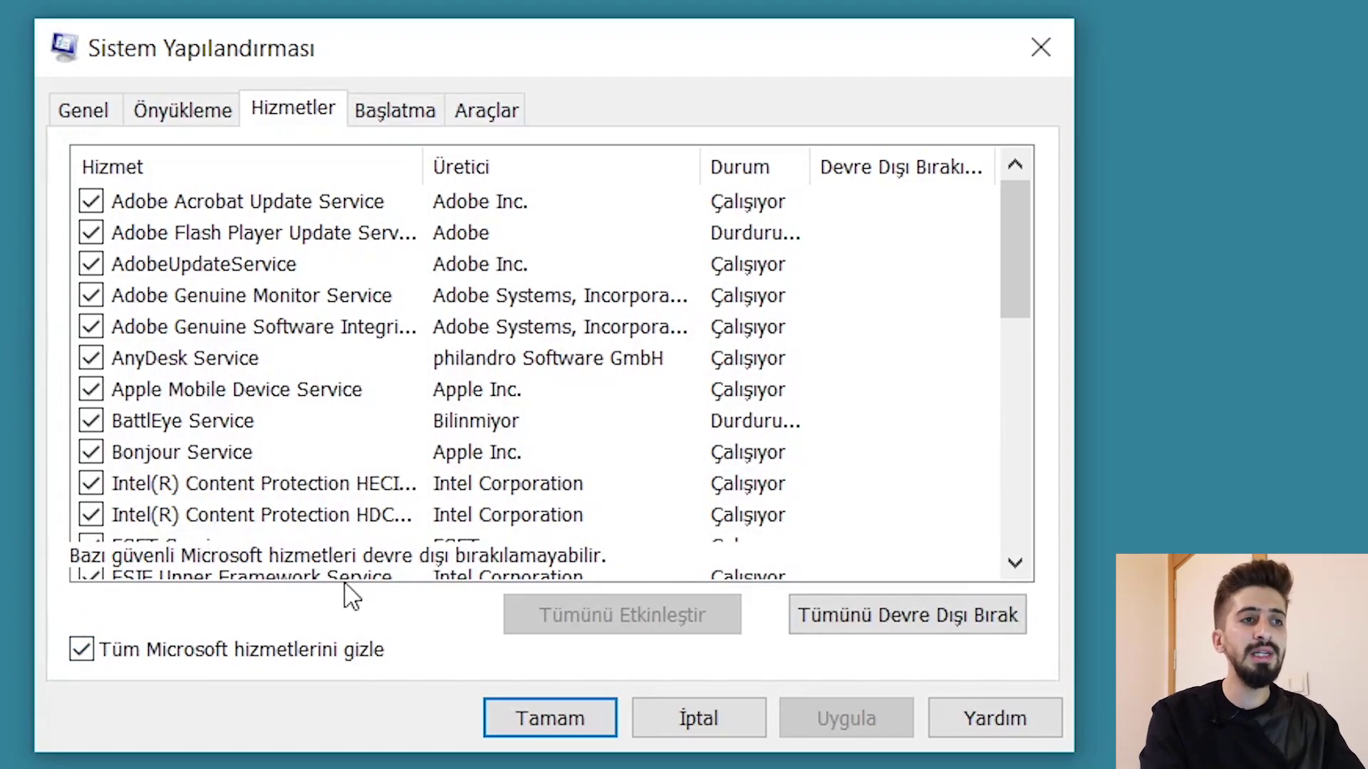
drag(1015, 236, 1007, 504)
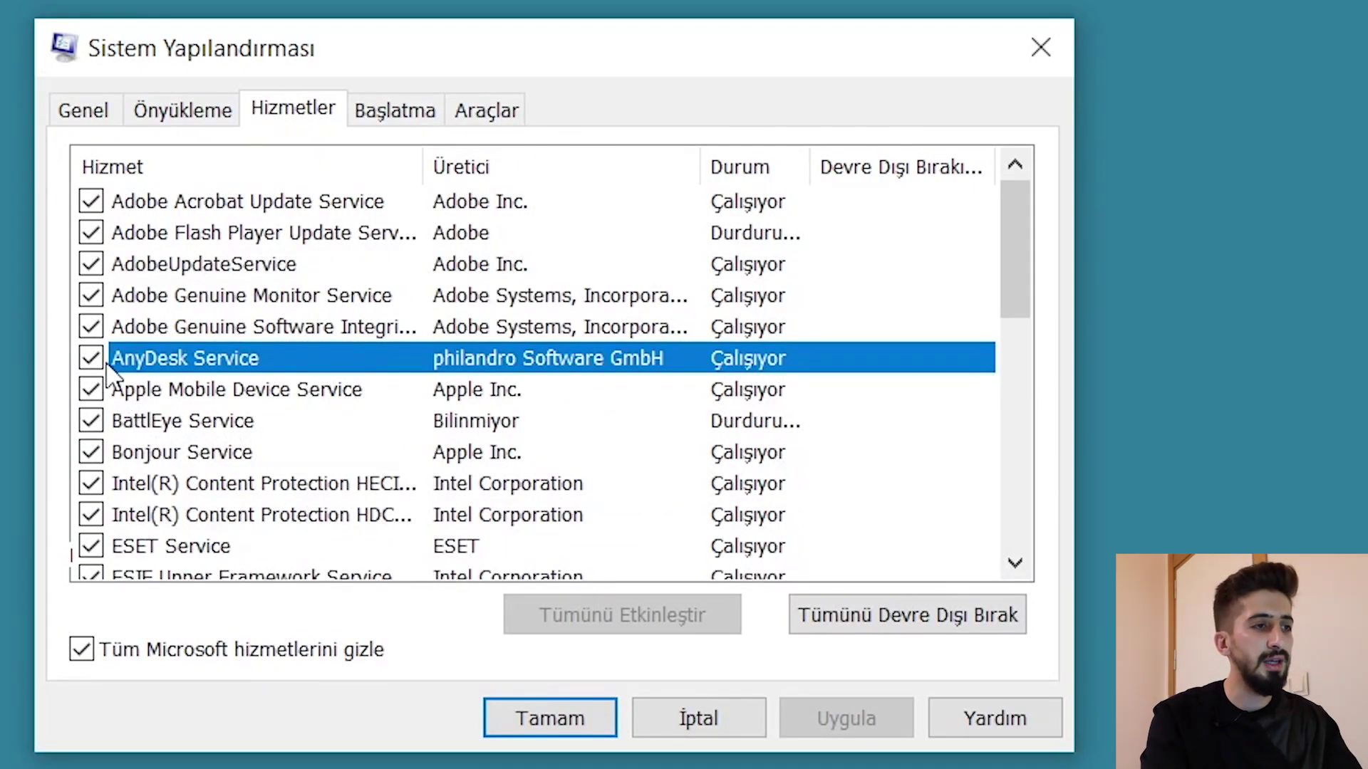
Step: Disable AnyDesk Service, apply the change, and exit Sistem Yapılandırması without restarting
click(91, 358)
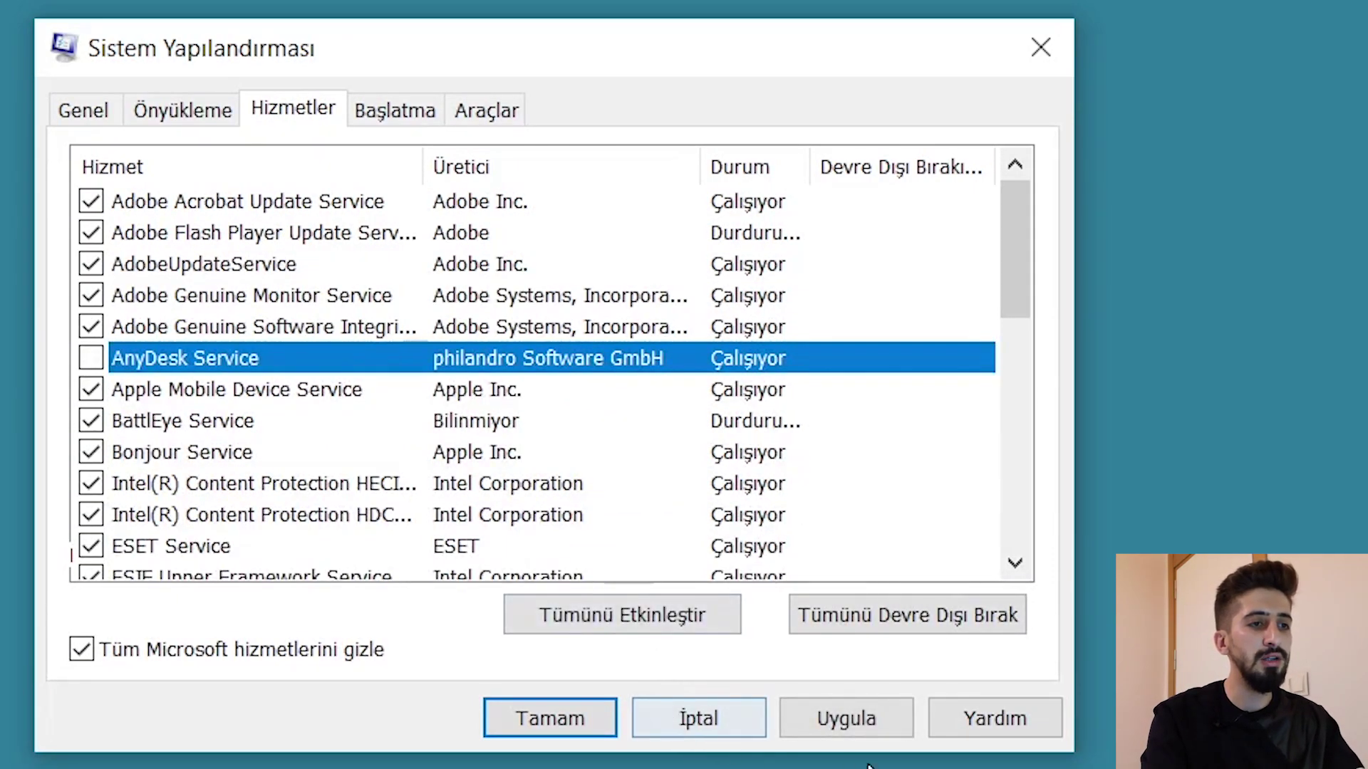
click(875, 714)
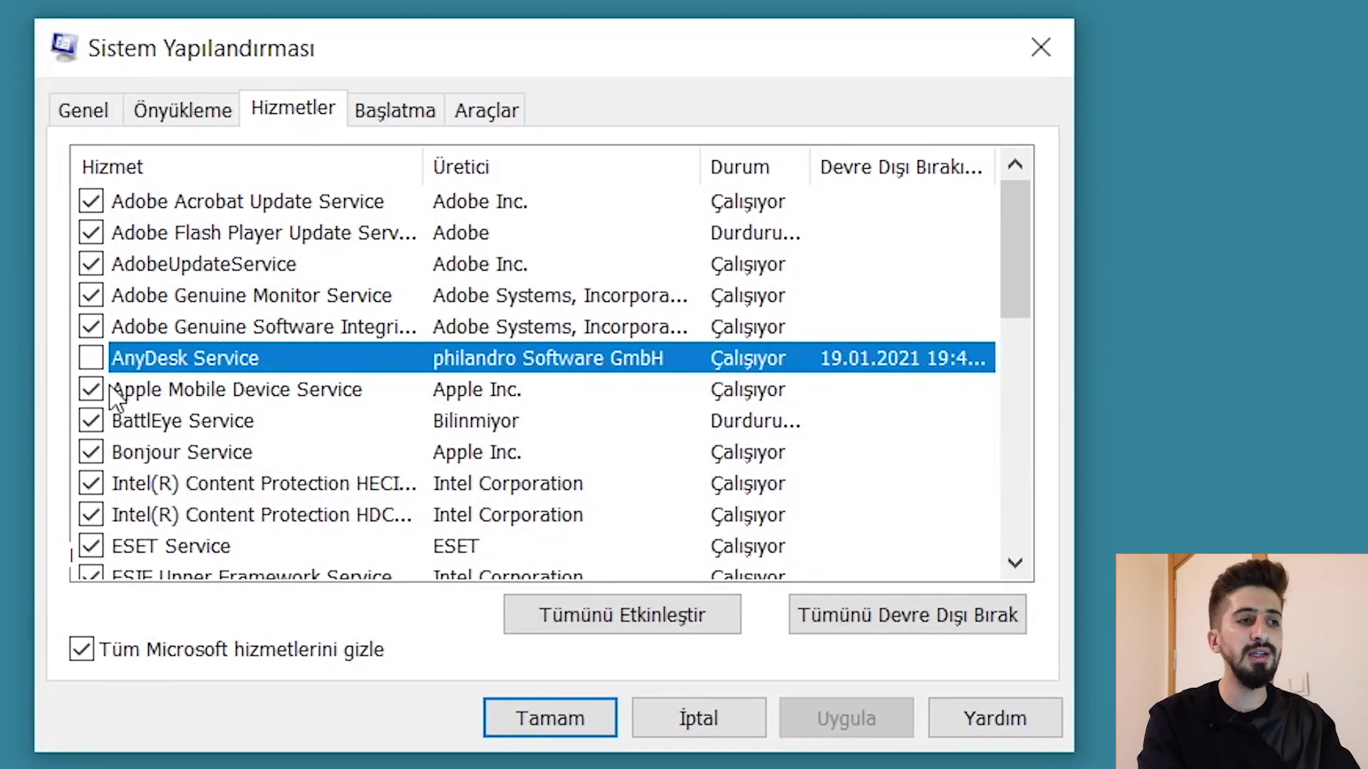
click(507, 730)
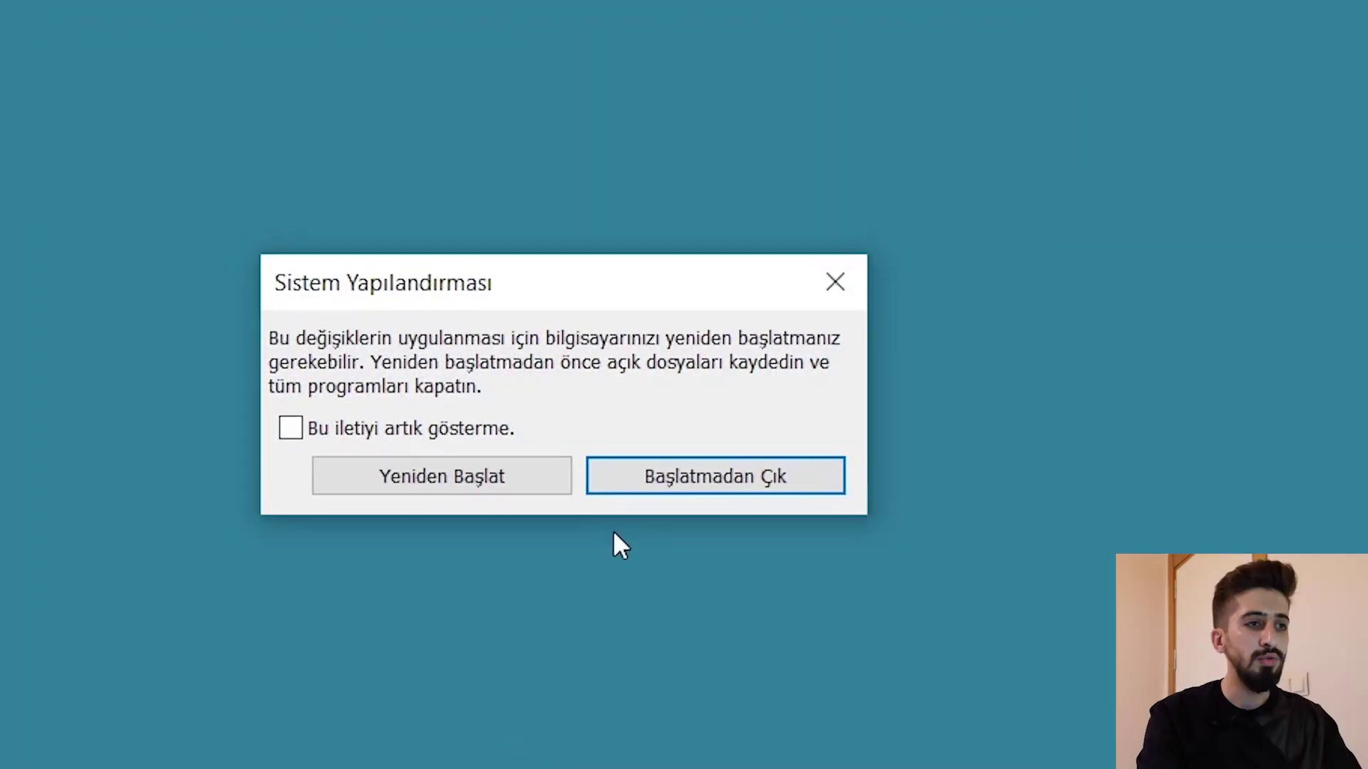
click(742, 414)
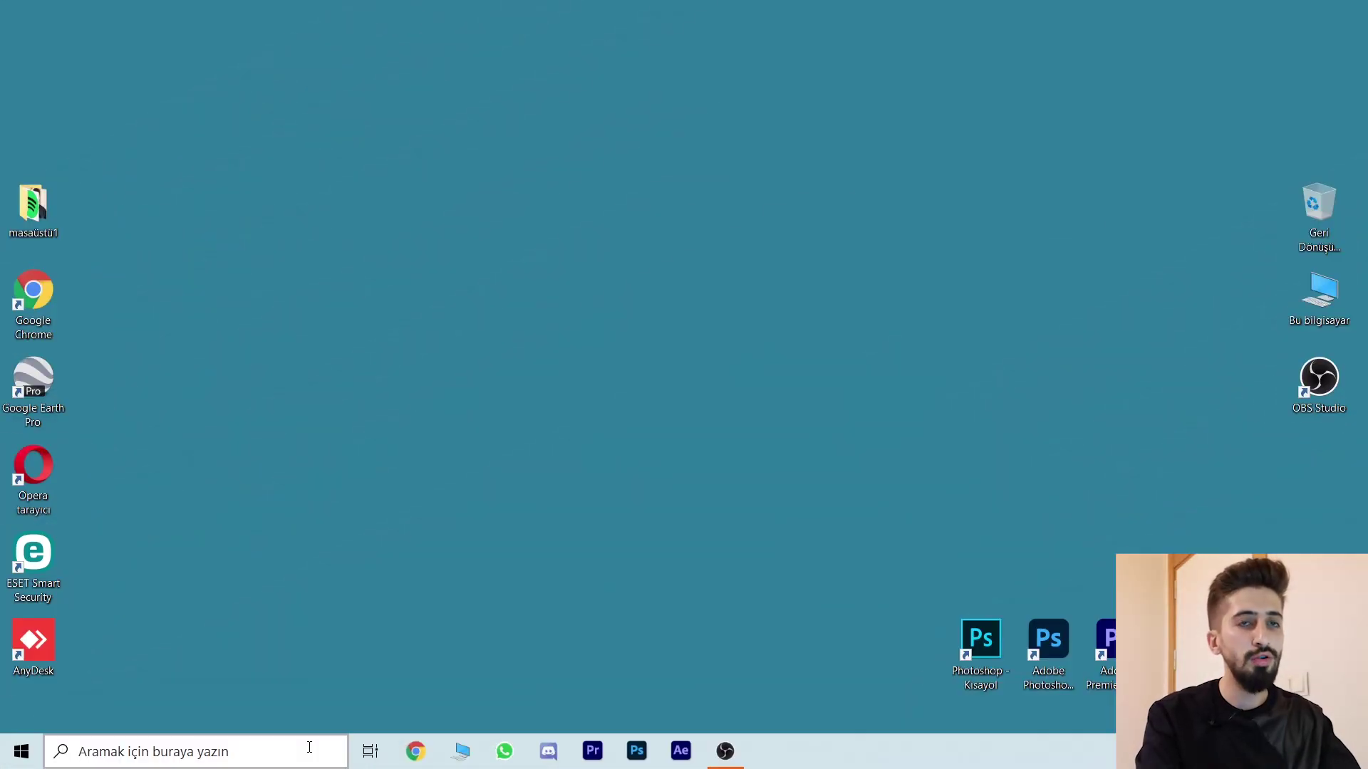
Step: Search Windows for gizlilik, open the Genel privacy settings, and turn off app launch tracking for Başlatma and search results
click(309, 748)
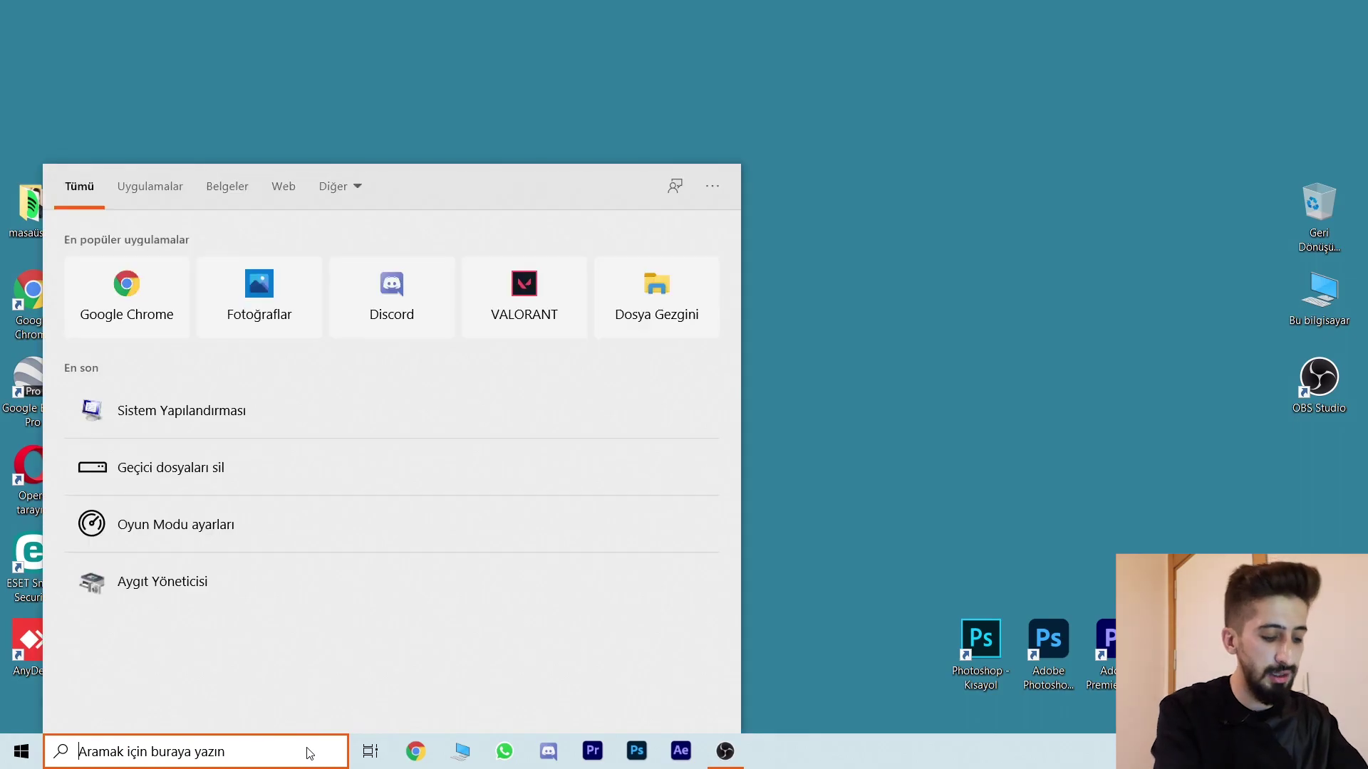
text(gizlilik)
click(253, 125)
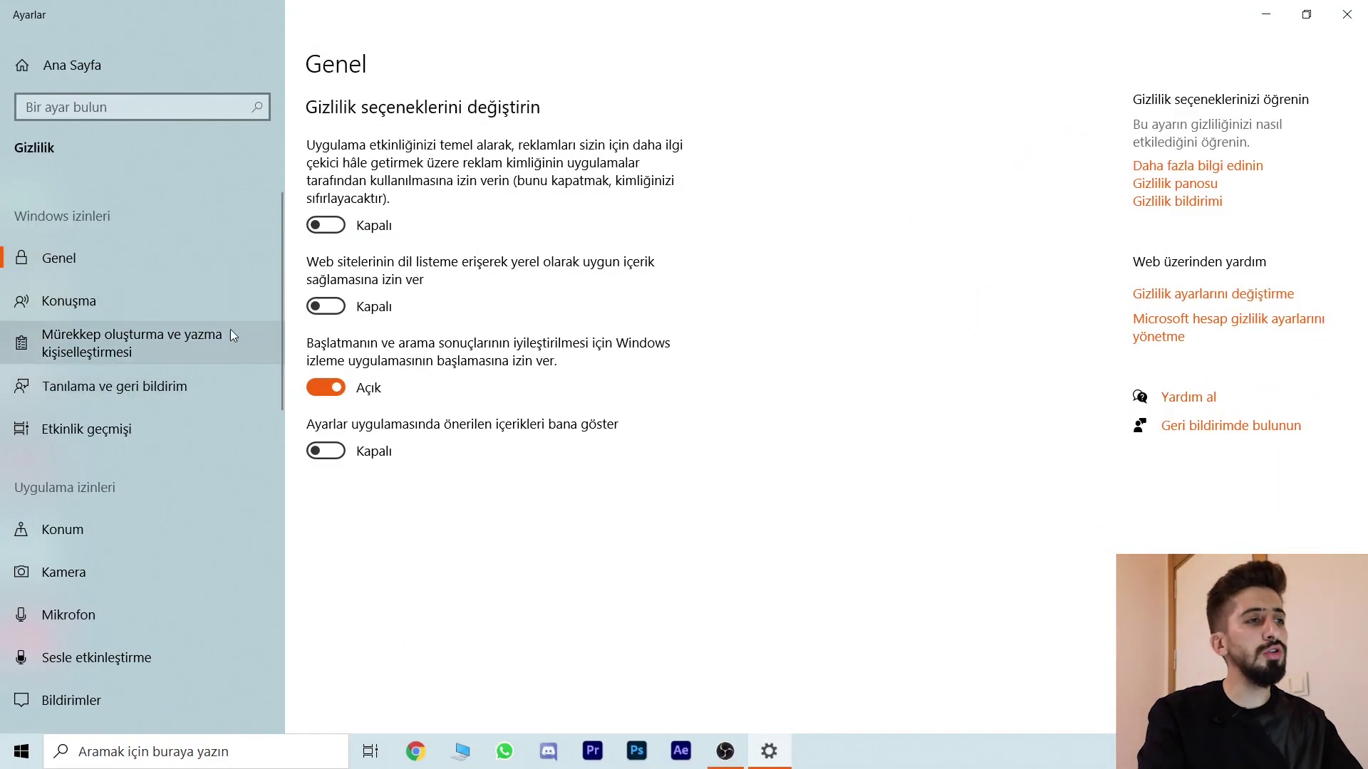
click(332, 389)
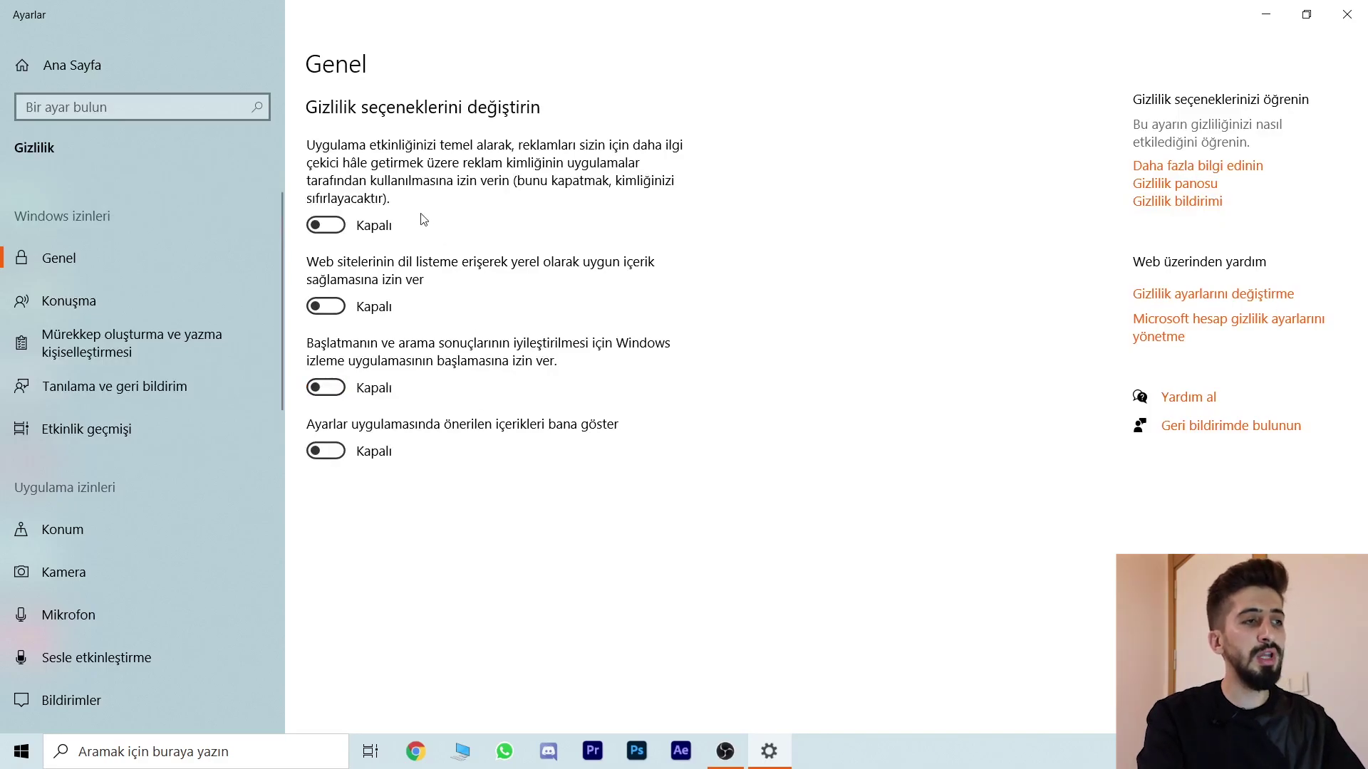
Step: Check the ink and speech privacy pages, turn off Mürekkep oluşturma ve yazmayı iyileştir under Tanılama ve geri bildirim, and close Ayarlar
click(147, 341)
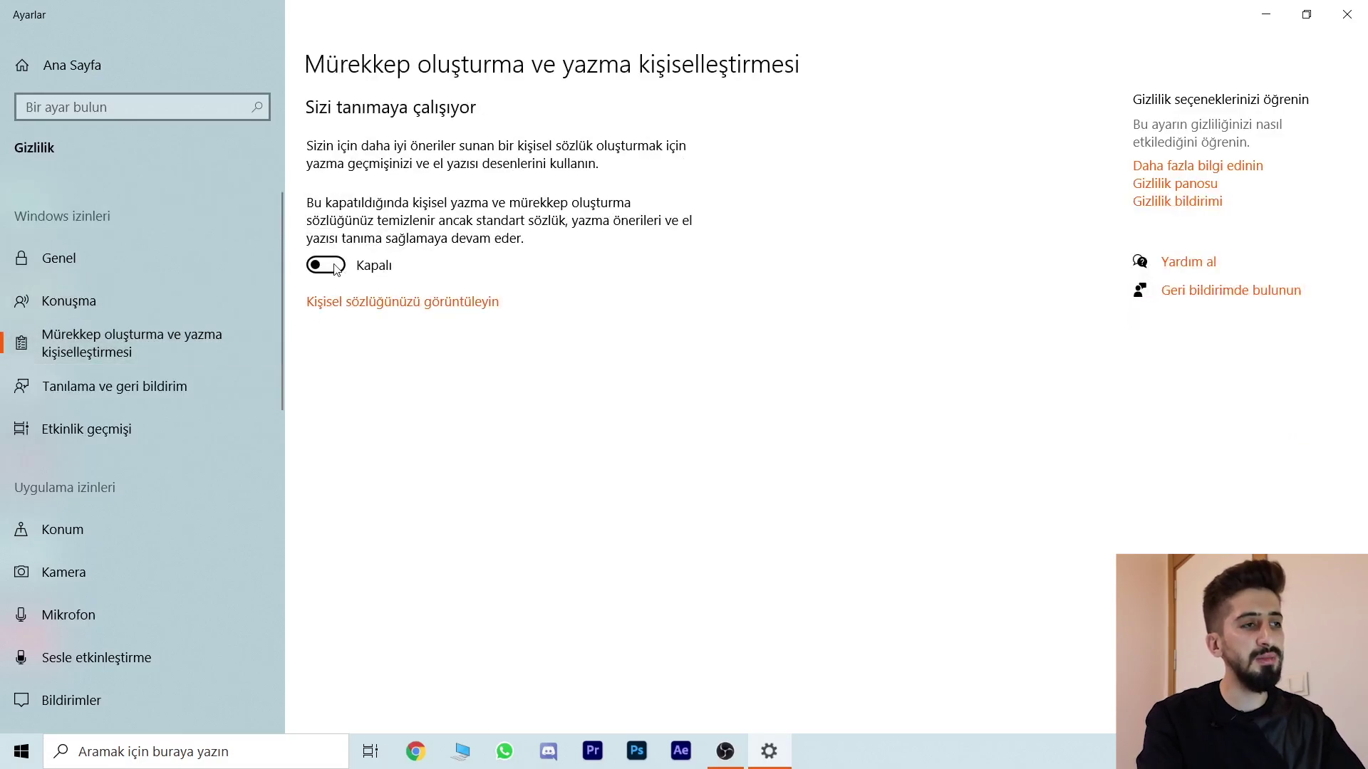
click(42, 302)
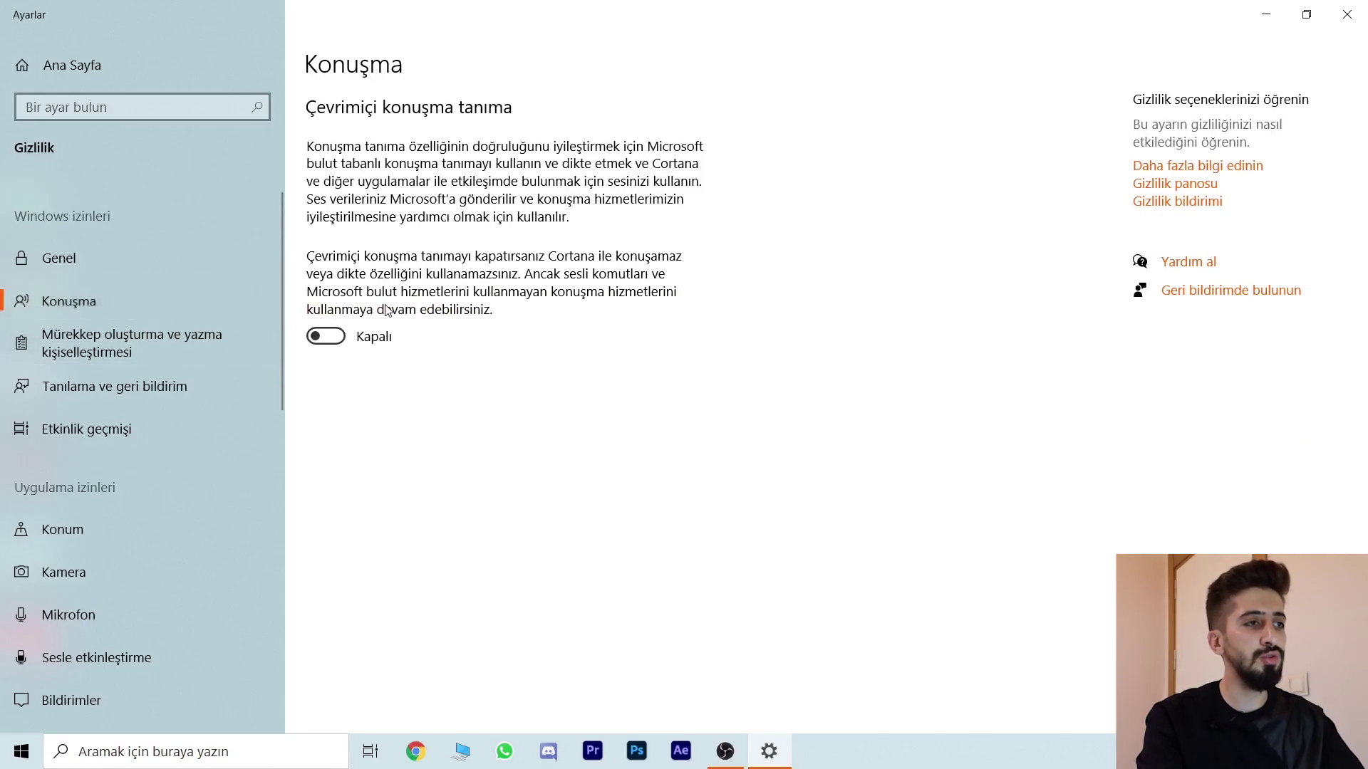
click(169, 378)
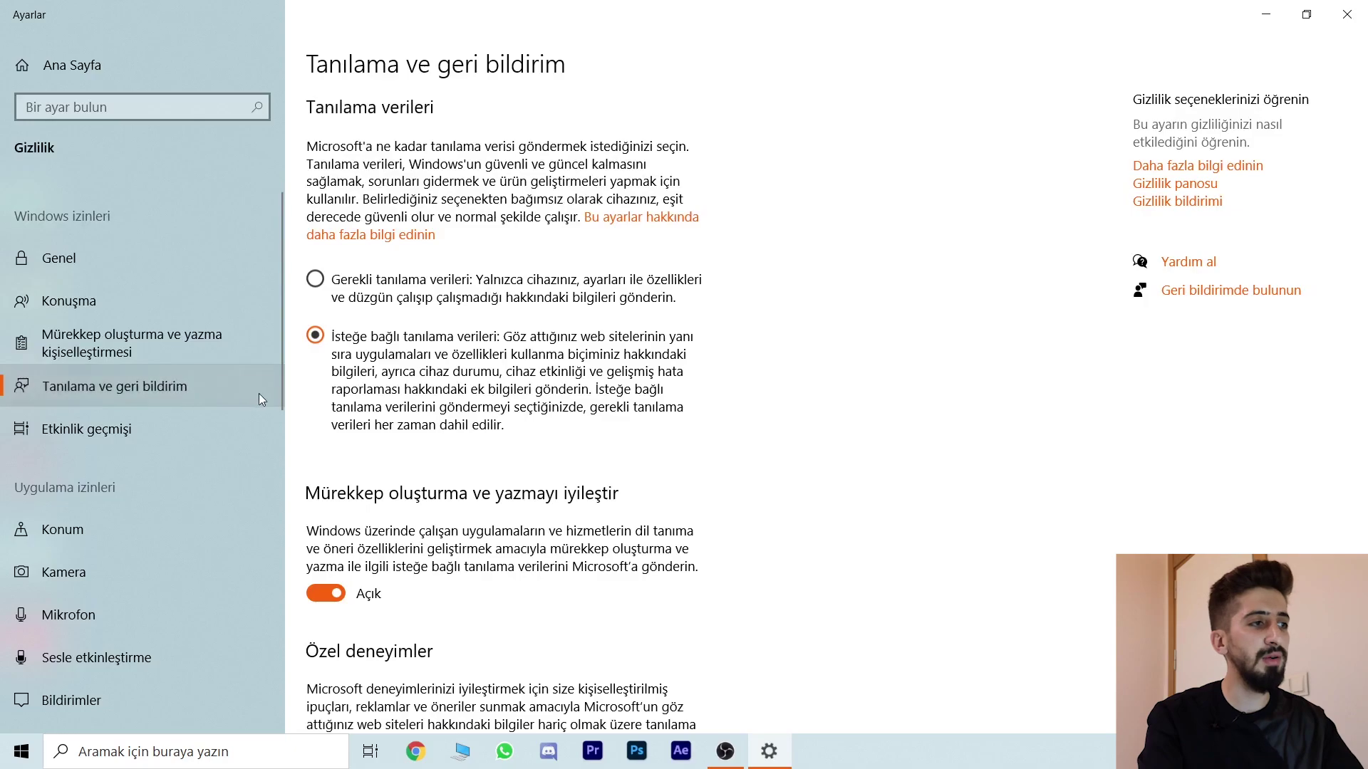
click(334, 592)
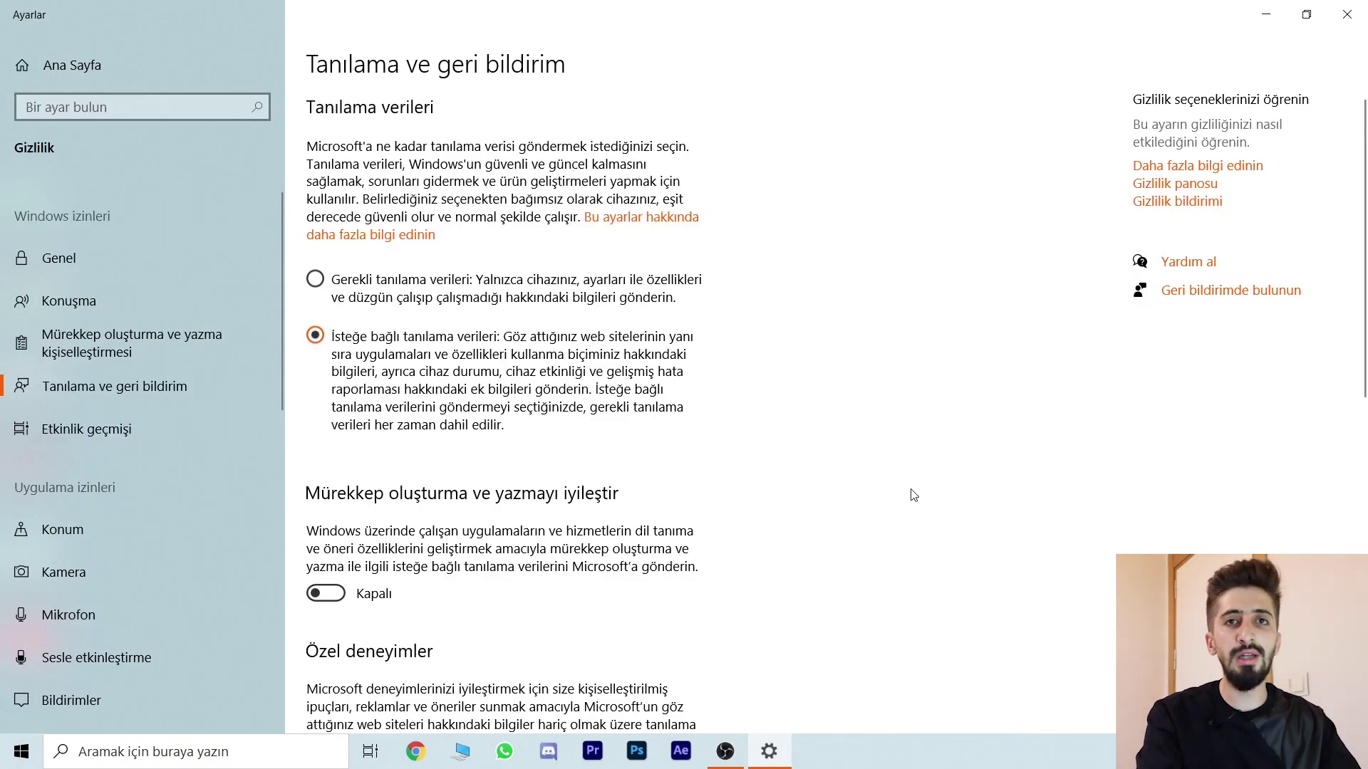
click(1347, 15)
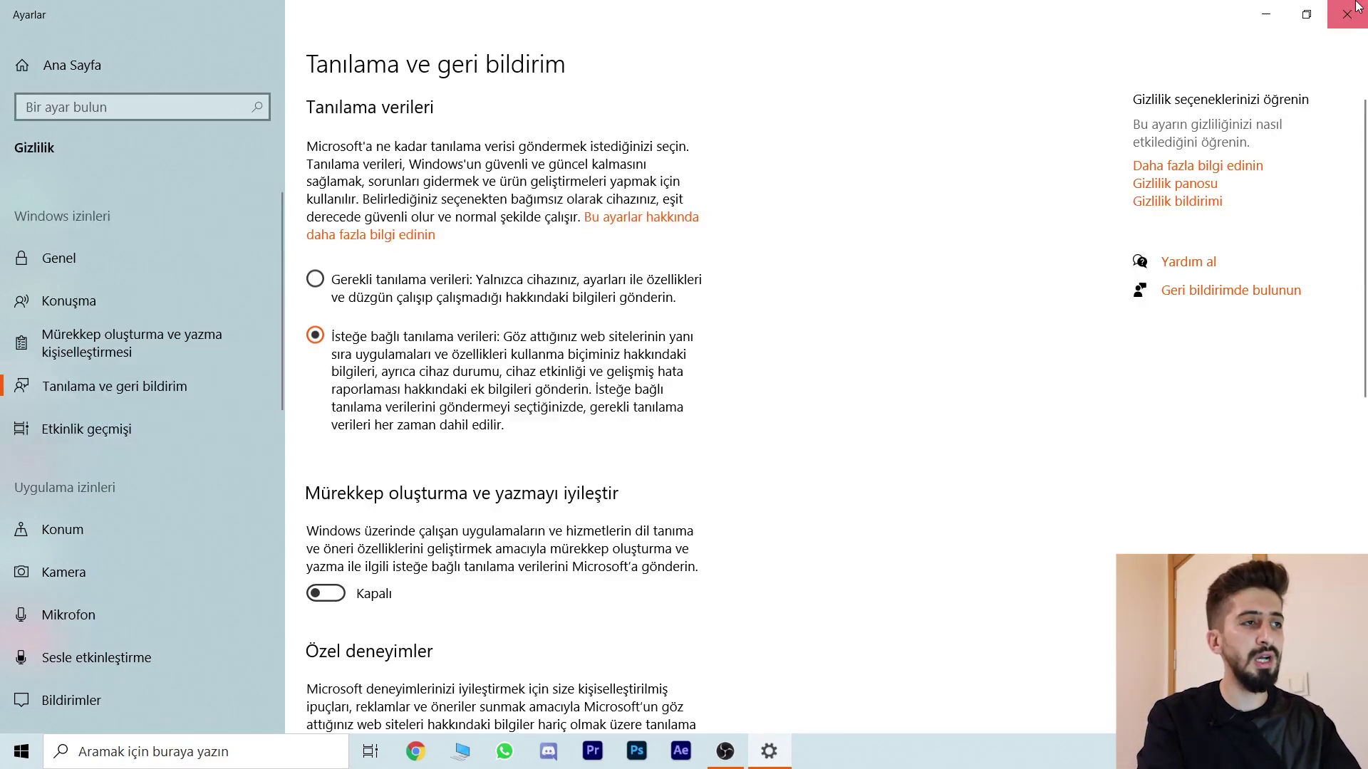
Step: Search Windows for arama, open Arama izinleri ve geçmiş, set Güvenli Arama to Kapalı, and close Ayarlar
click(193, 751)
text(ara)
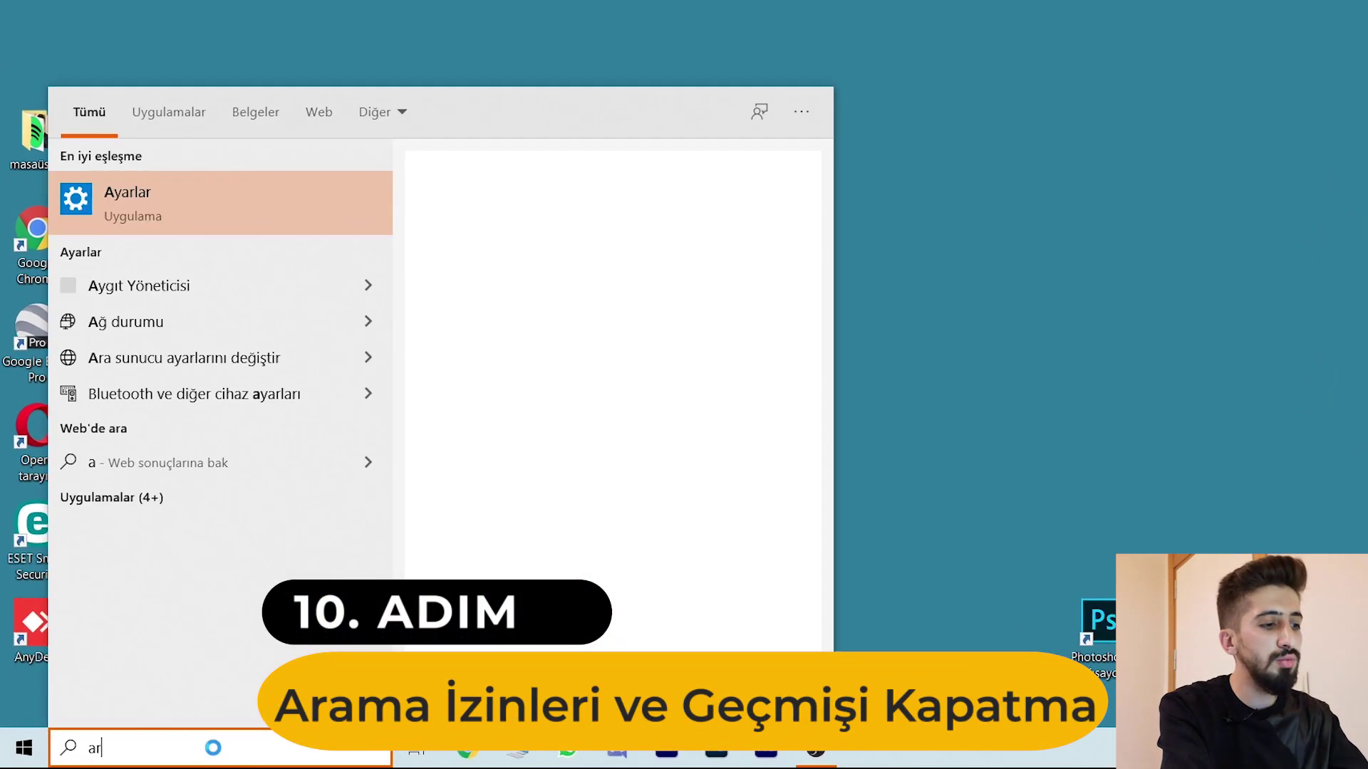
text(ma)
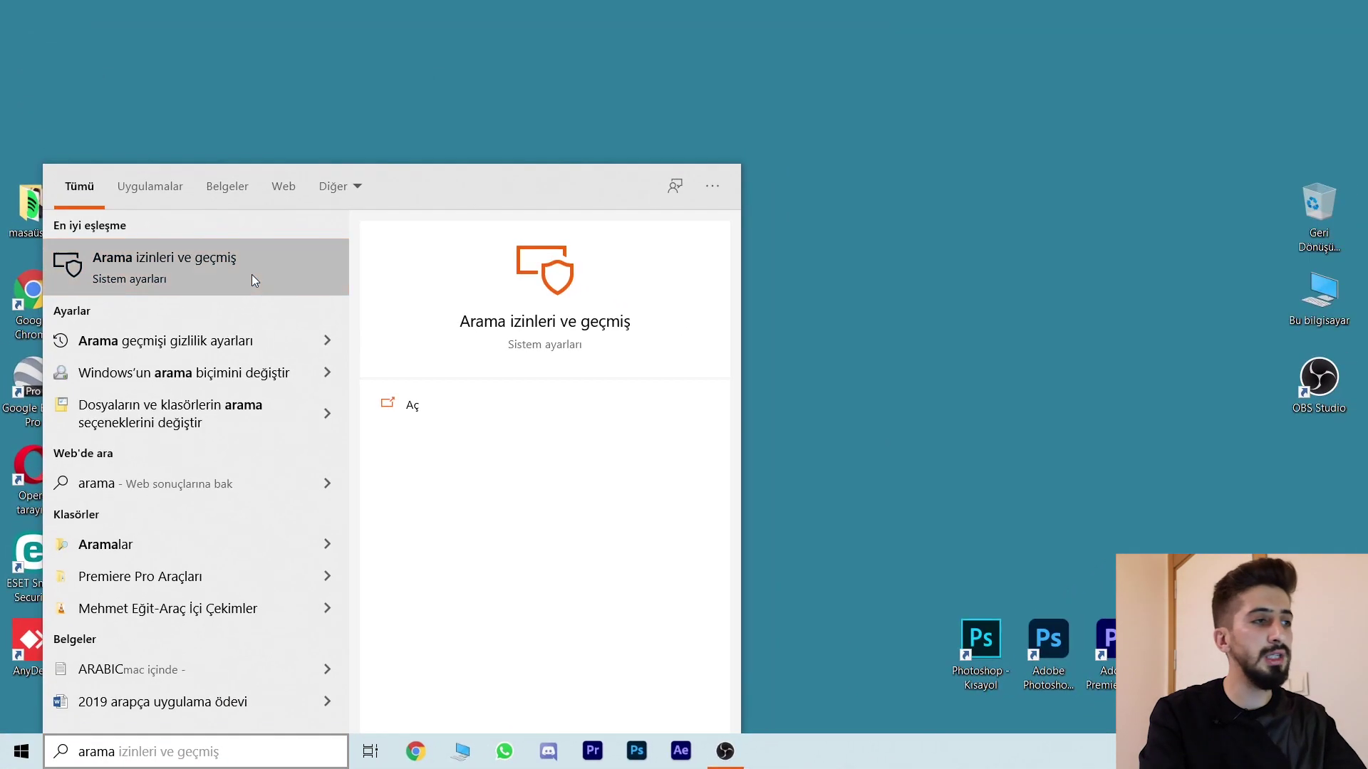
click(315, 150)
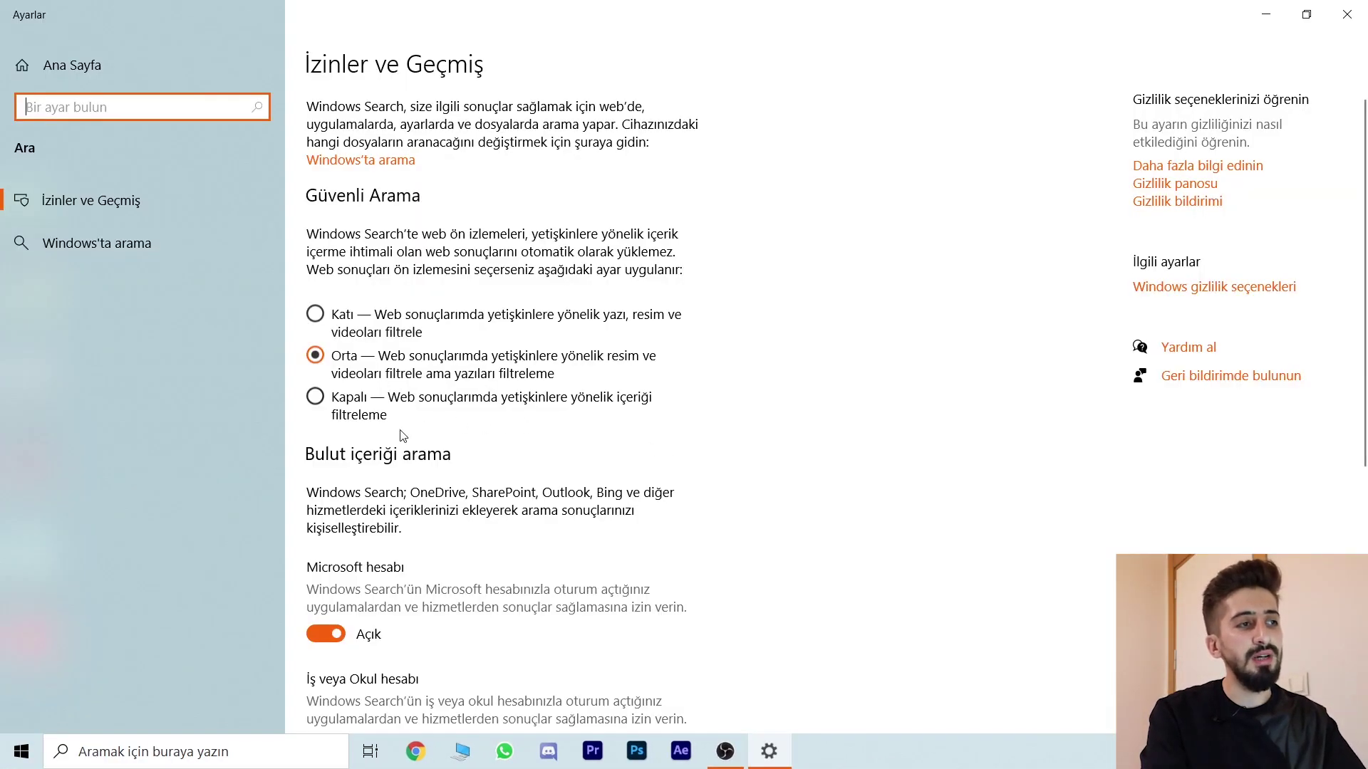
click(317, 403)
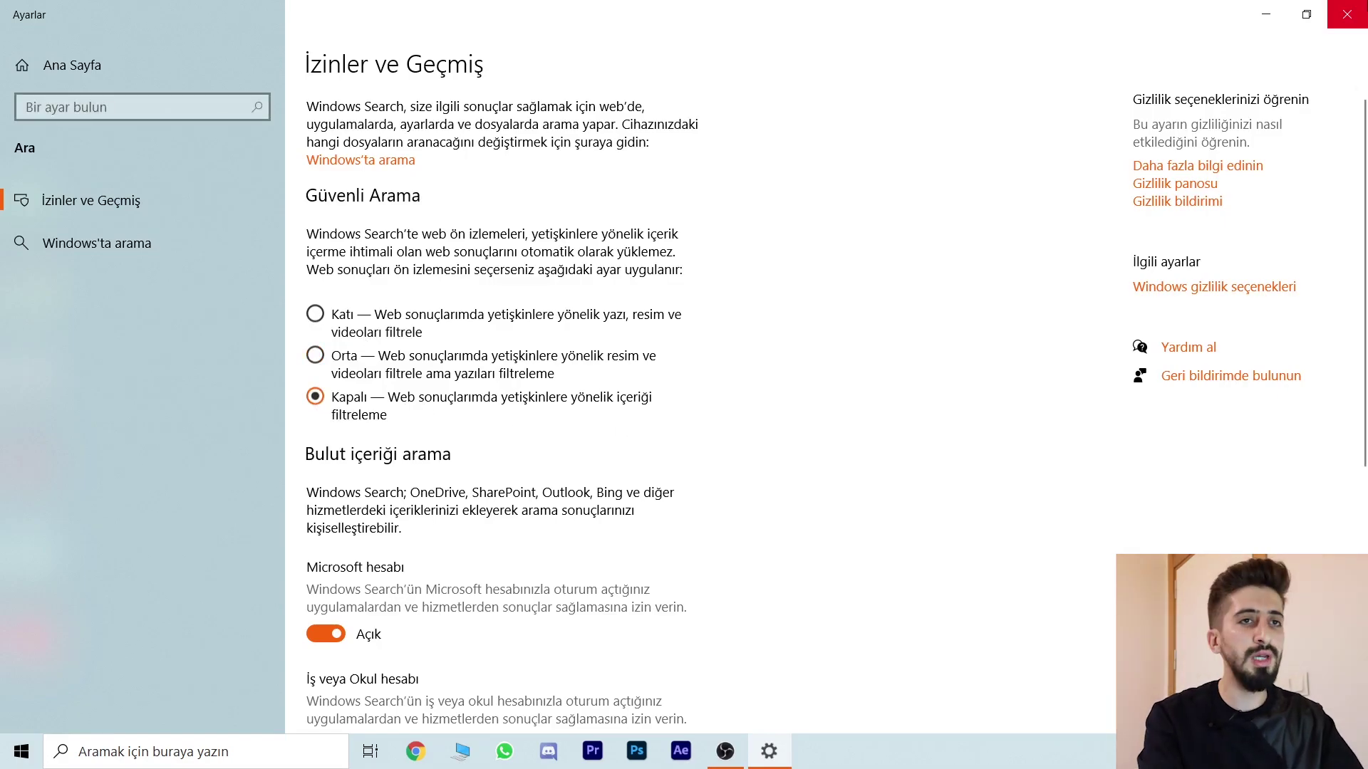
click(1347, 14)
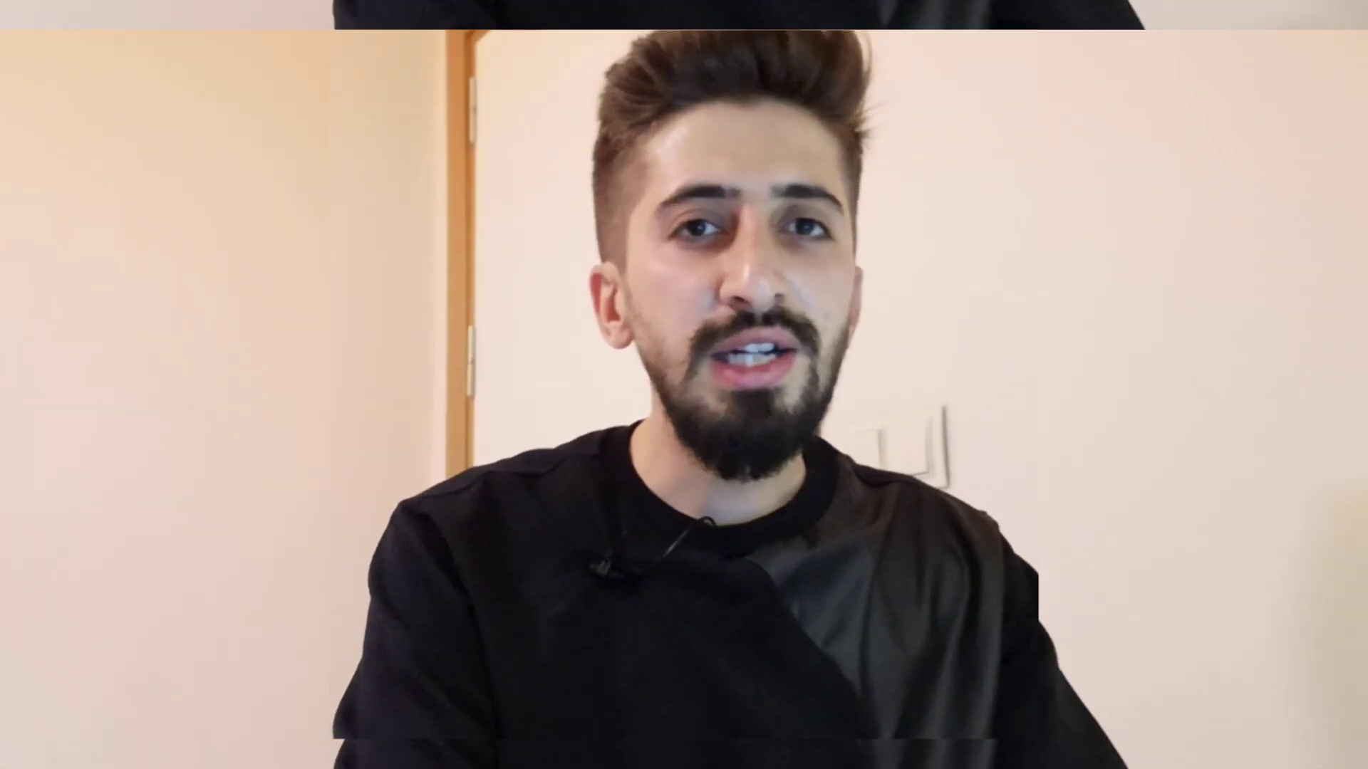